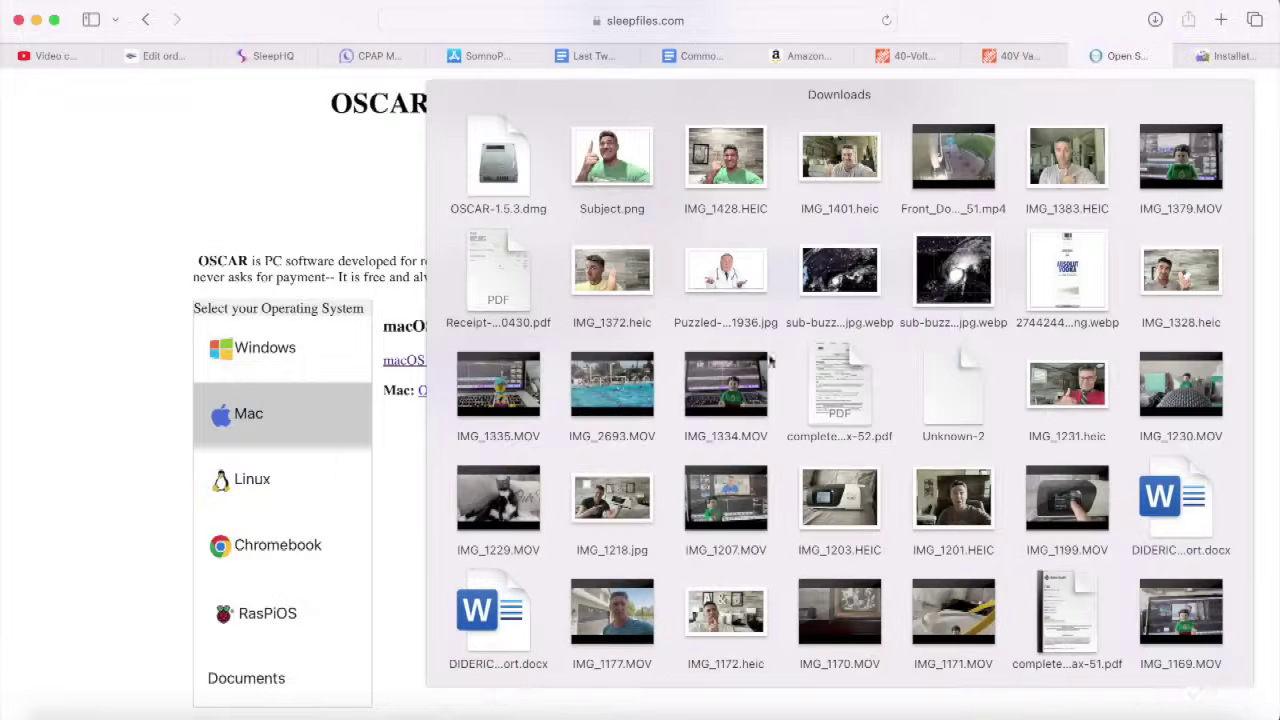
# Step: Open the downloaded OSCAR-1.5.3.dmg, copy OSCAR into the Applications folder, and close the Finder and installer windows
pyautogui.click(493, 171)
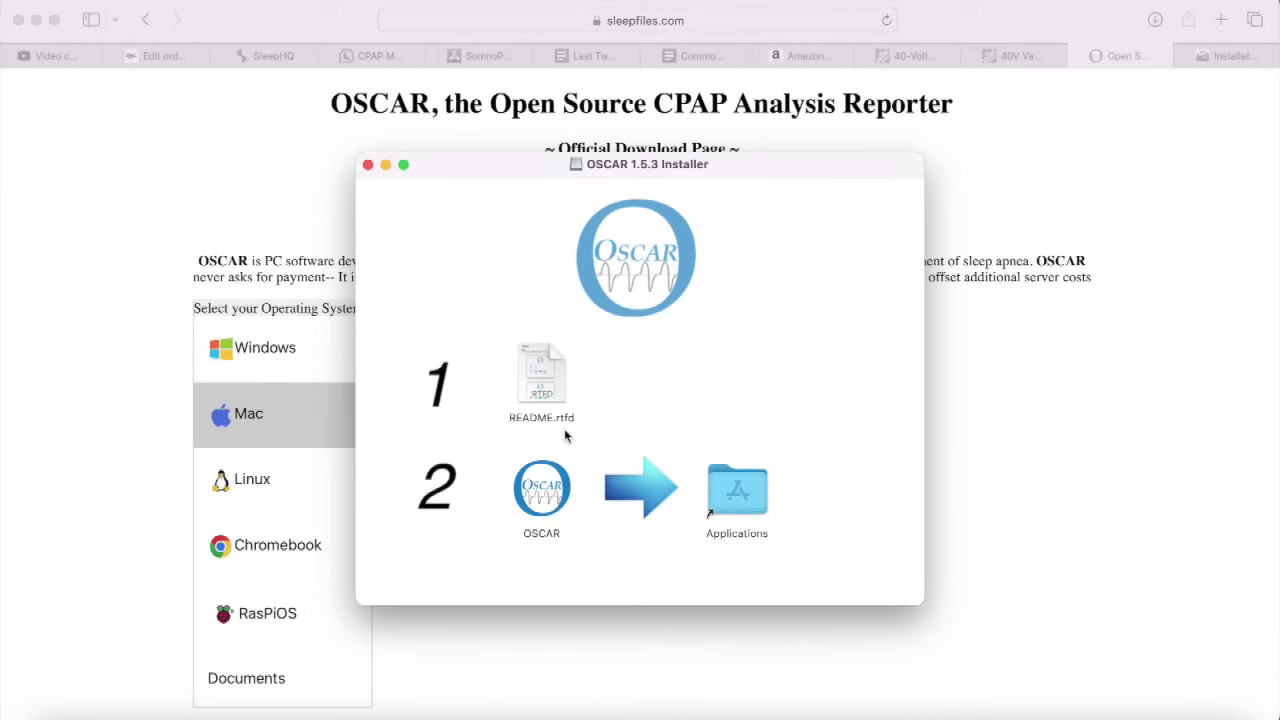
pyautogui.moveTo(548, 490); pyautogui.dragTo(741, 490)
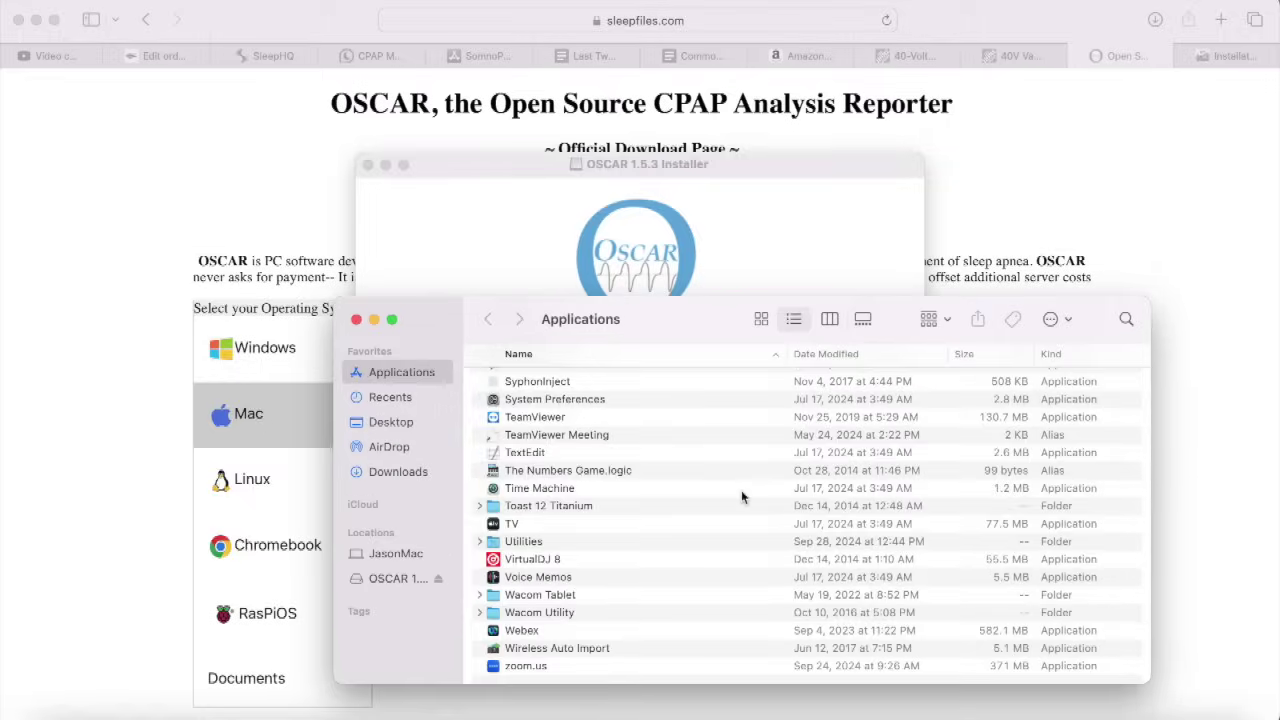
pyautogui.click(356, 319)
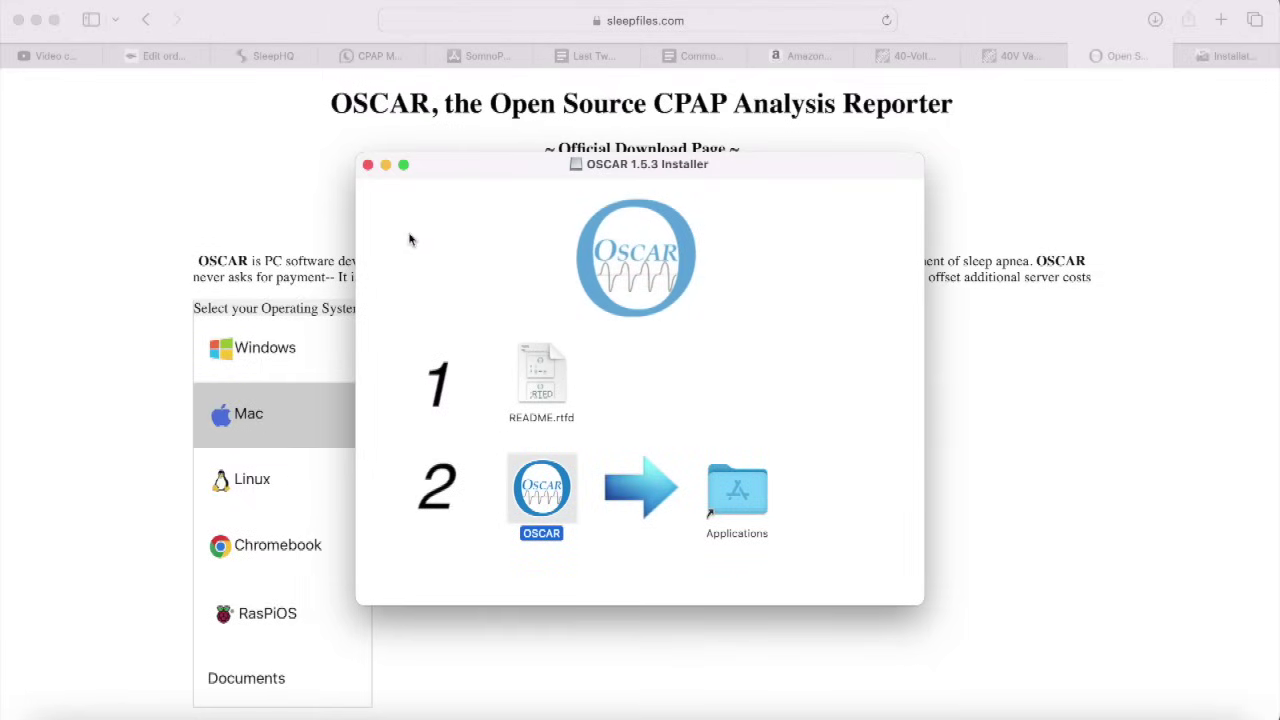
pyautogui.click(367, 165)
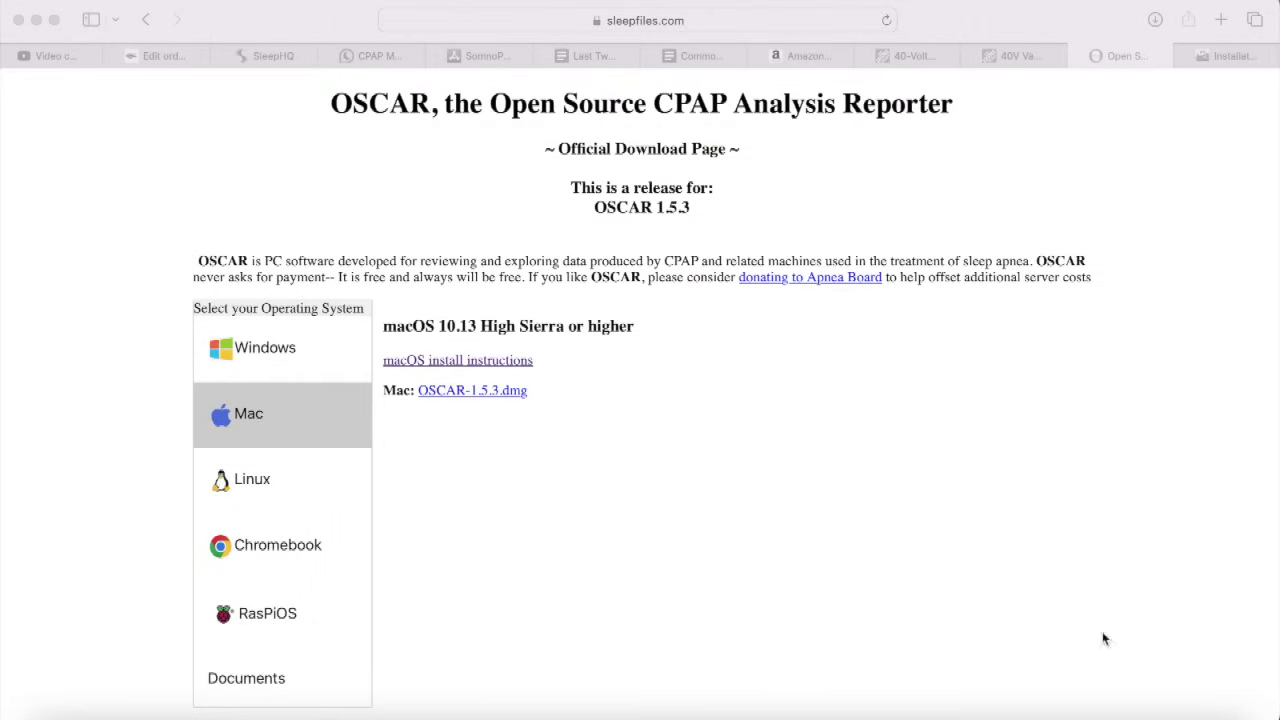
# Step: Try to launch the newly installed OSCAR from the Applications folder and cancel the unverified-developer warning
pyautogui.click(1142, 712)
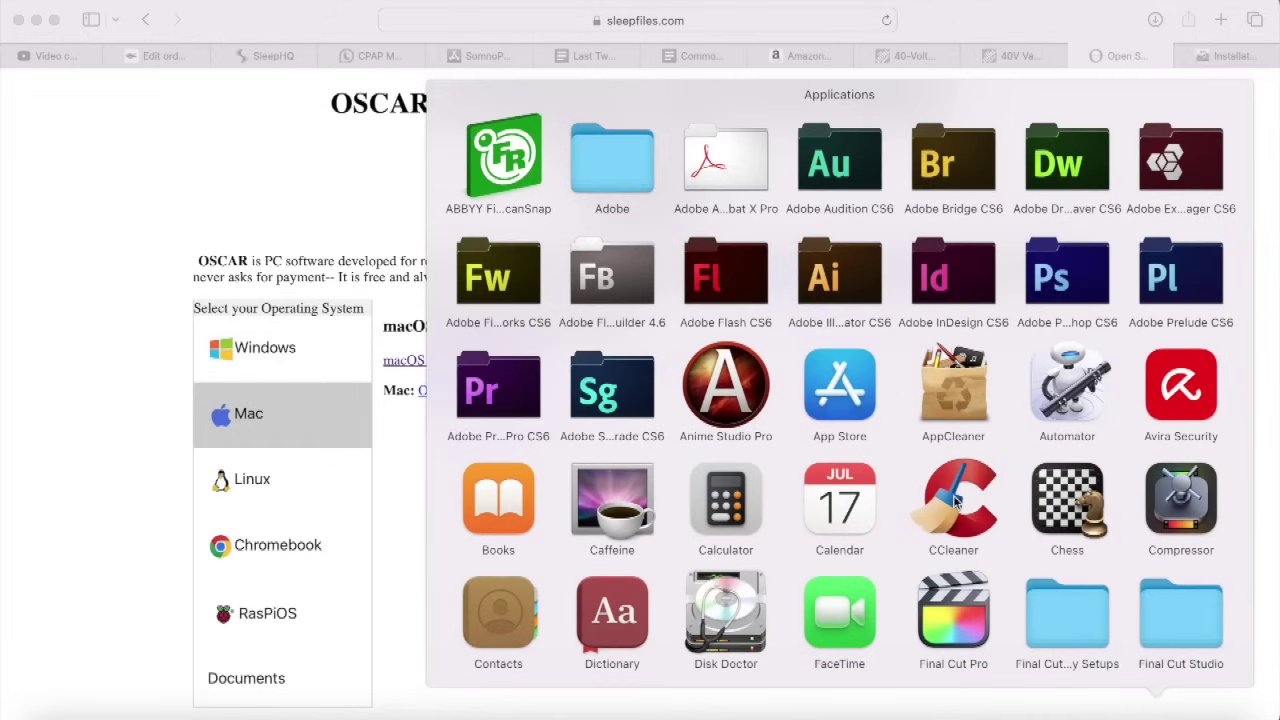
pyautogui.scroll(-5, 955, 503)
pyautogui.scroll(-3, 955, 503)
pyautogui.scroll(-2, 955, 503)
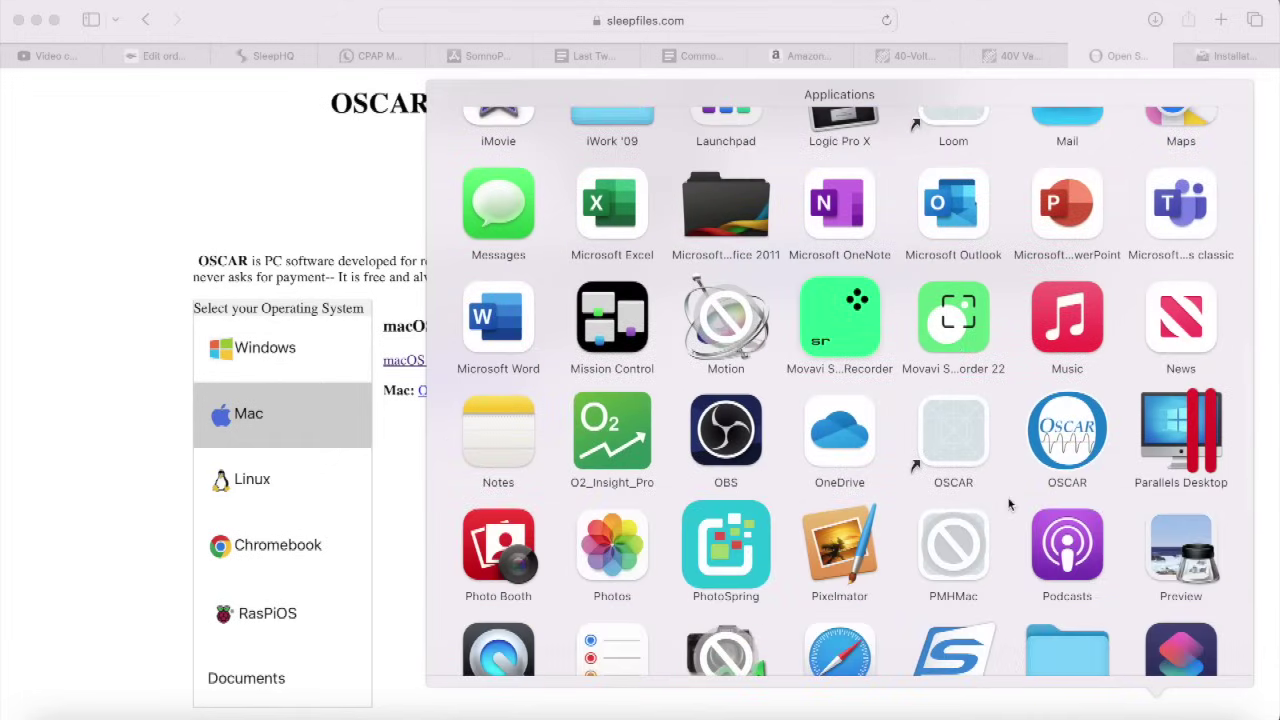
pyautogui.click(1060, 451)
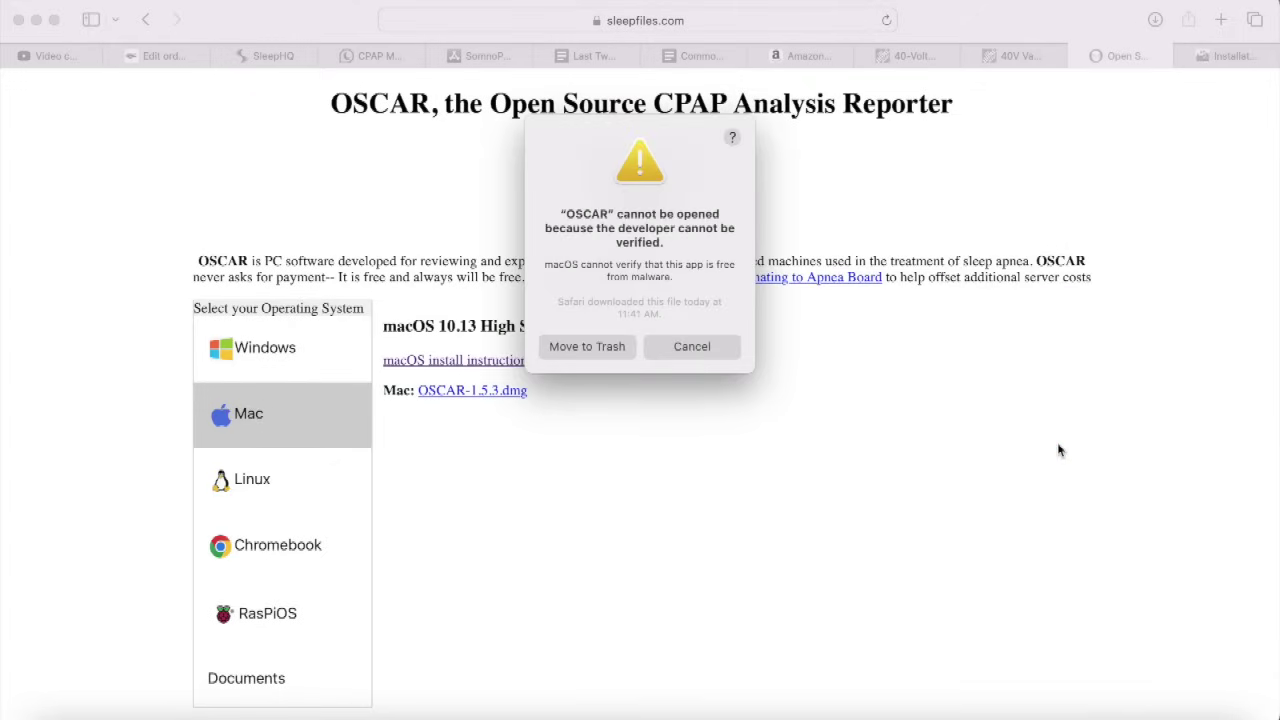
pyautogui.click(690, 347)
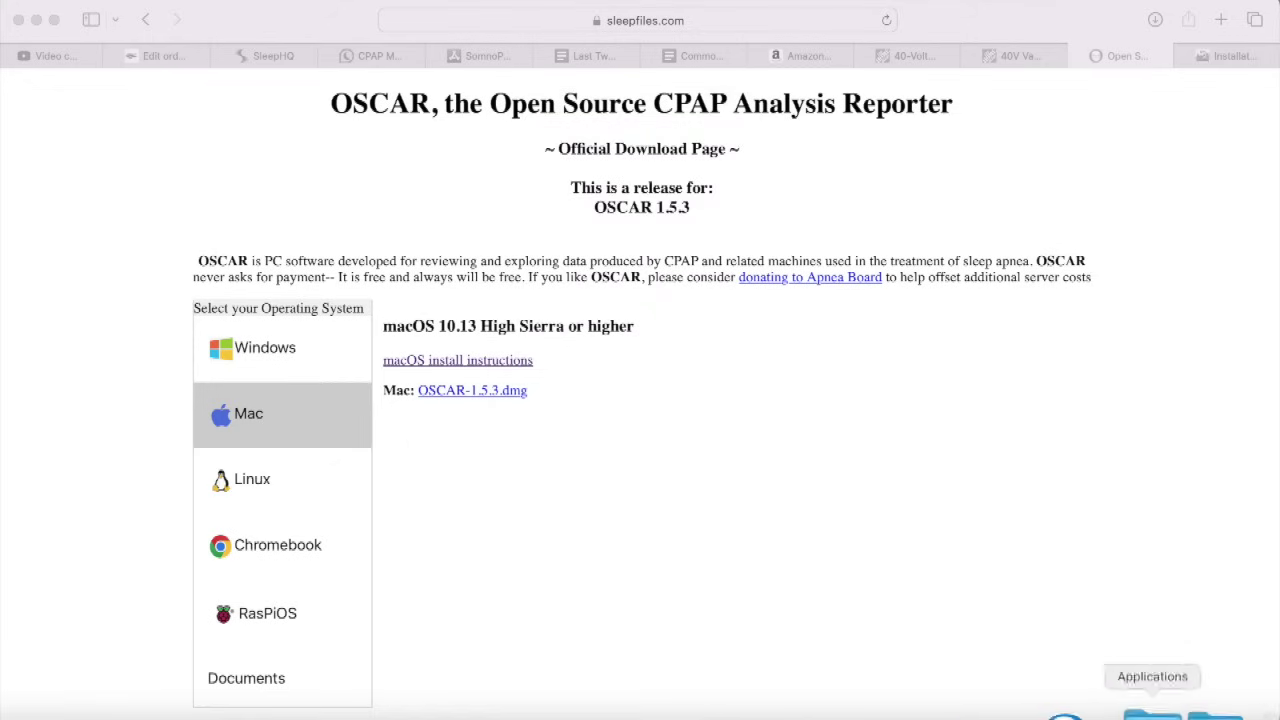
# Step: Open OSCAR from the Applications folder with the security override that permits an unverified developer's app
pyautogui.click(1152, 712)
pyautogui.scroll(-10, 979, 543)
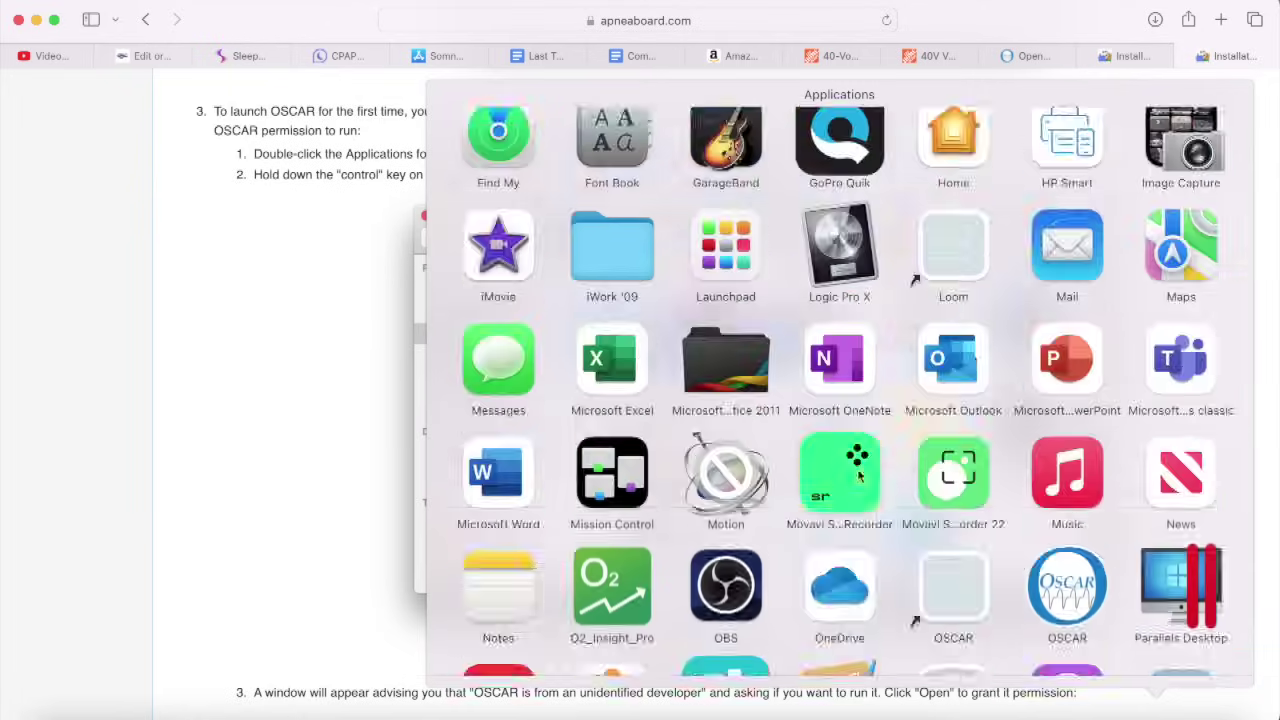
pyautogui.scroll(-4, 858, 476)
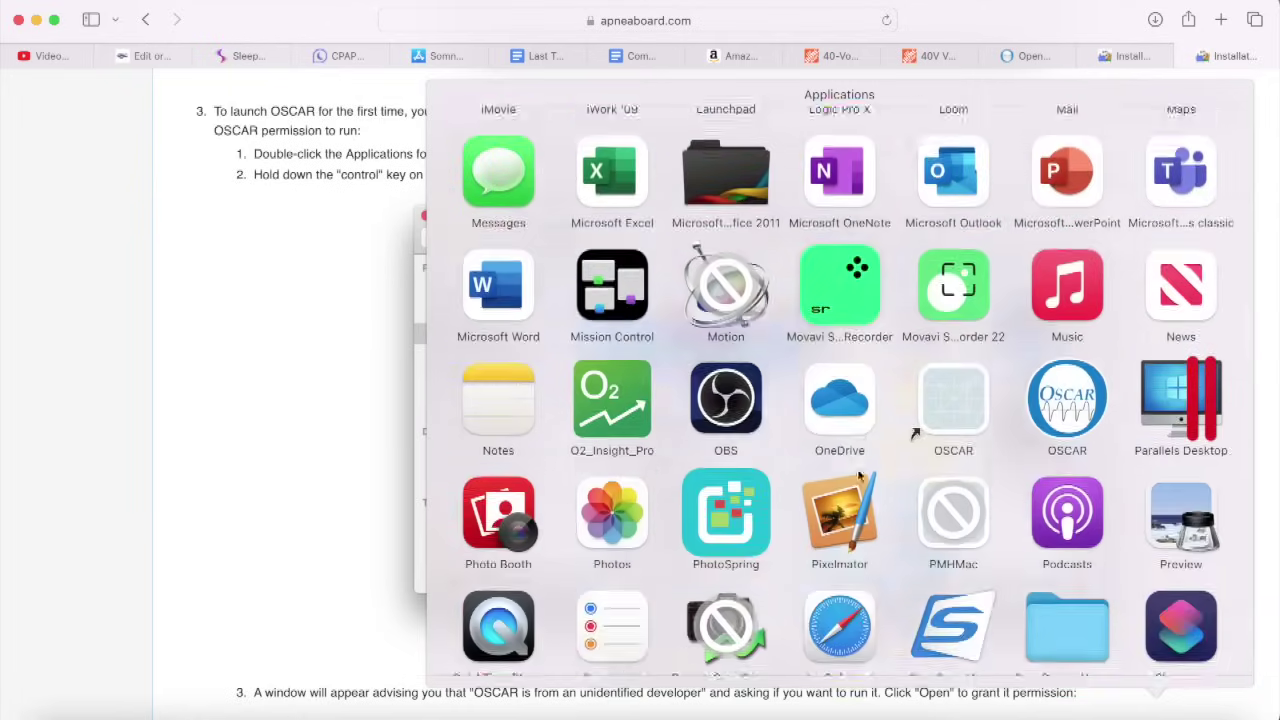
pyautogui.scroll(1, 858, 476)
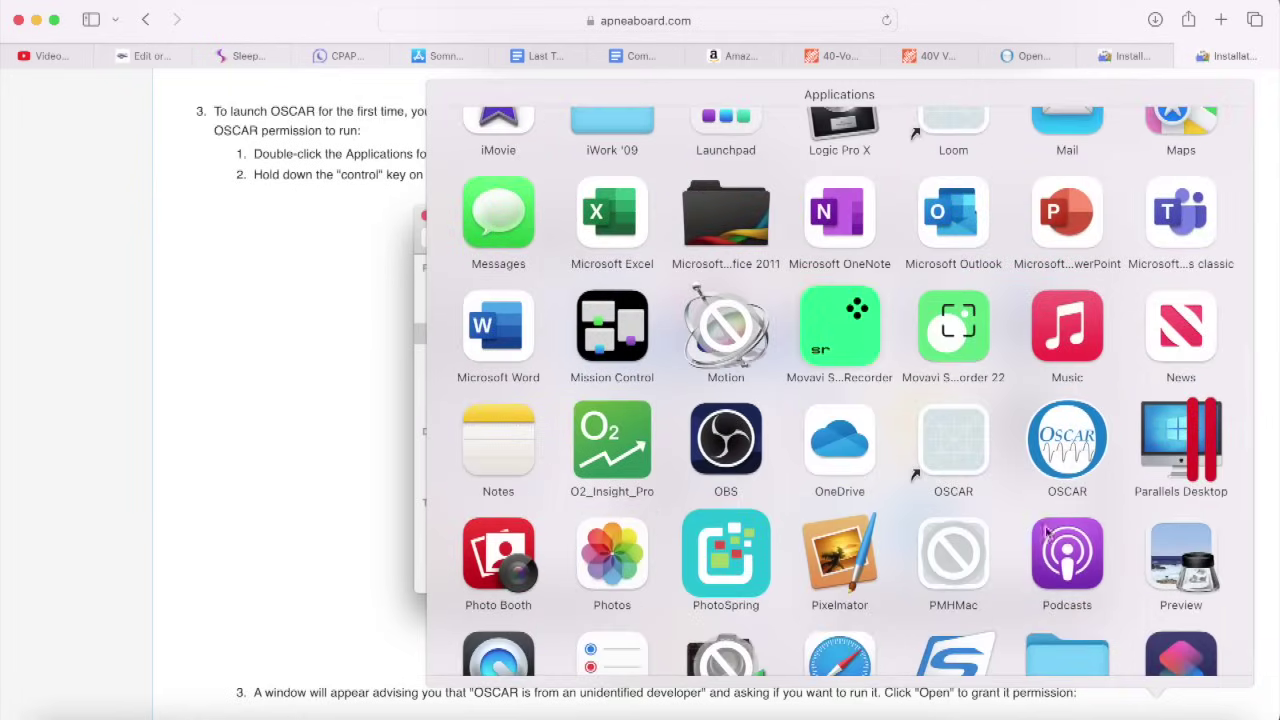
pyautogui.click(1068, 445)
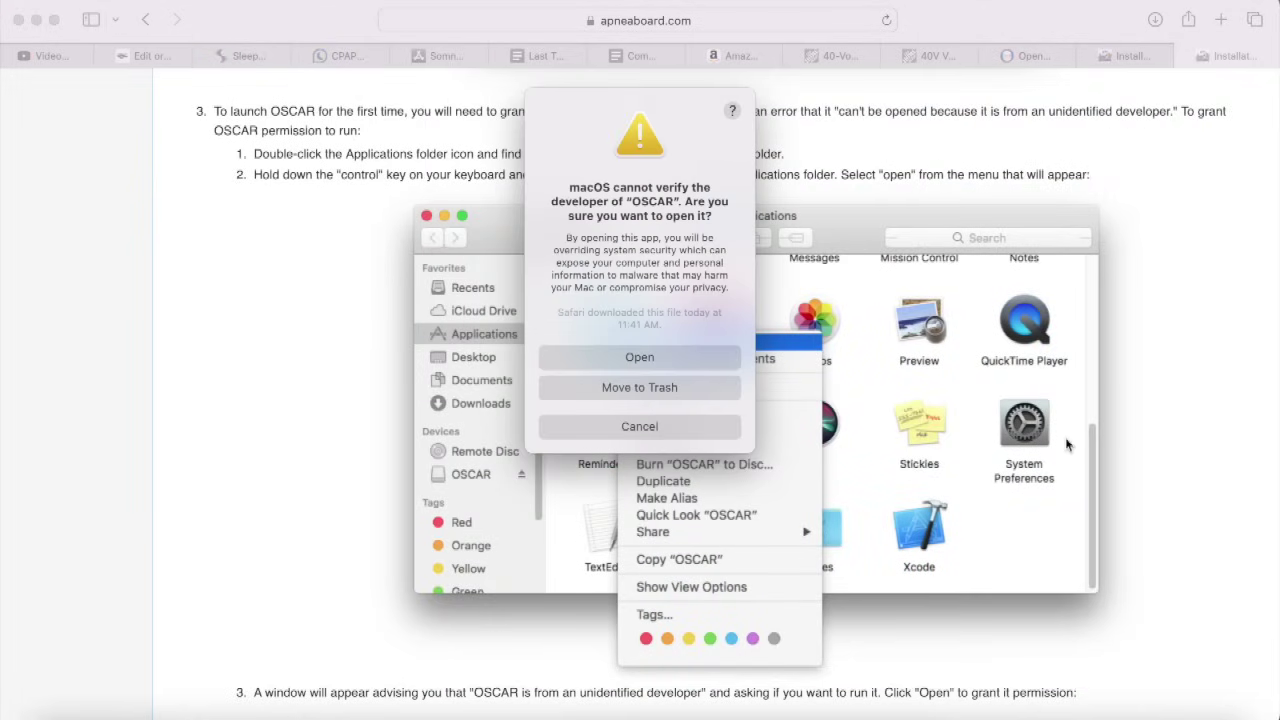
pyautogui.click(637, 359)
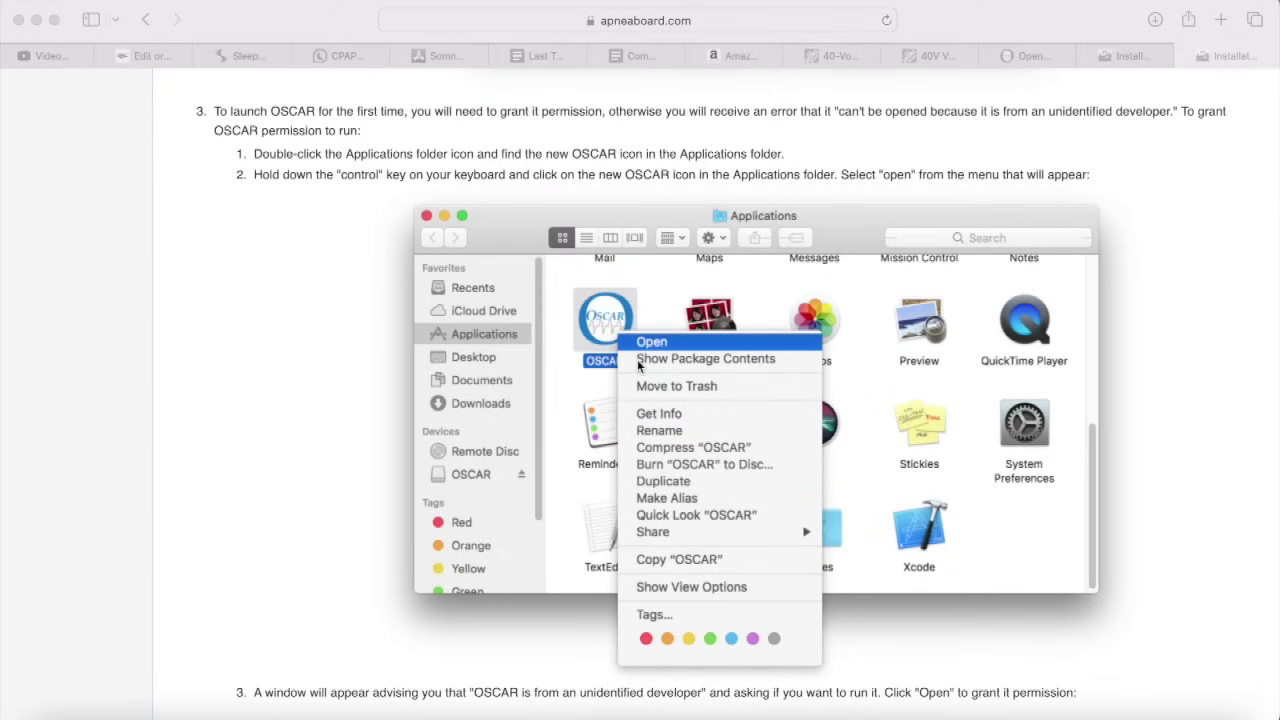
pyautogui.click(689, 262)
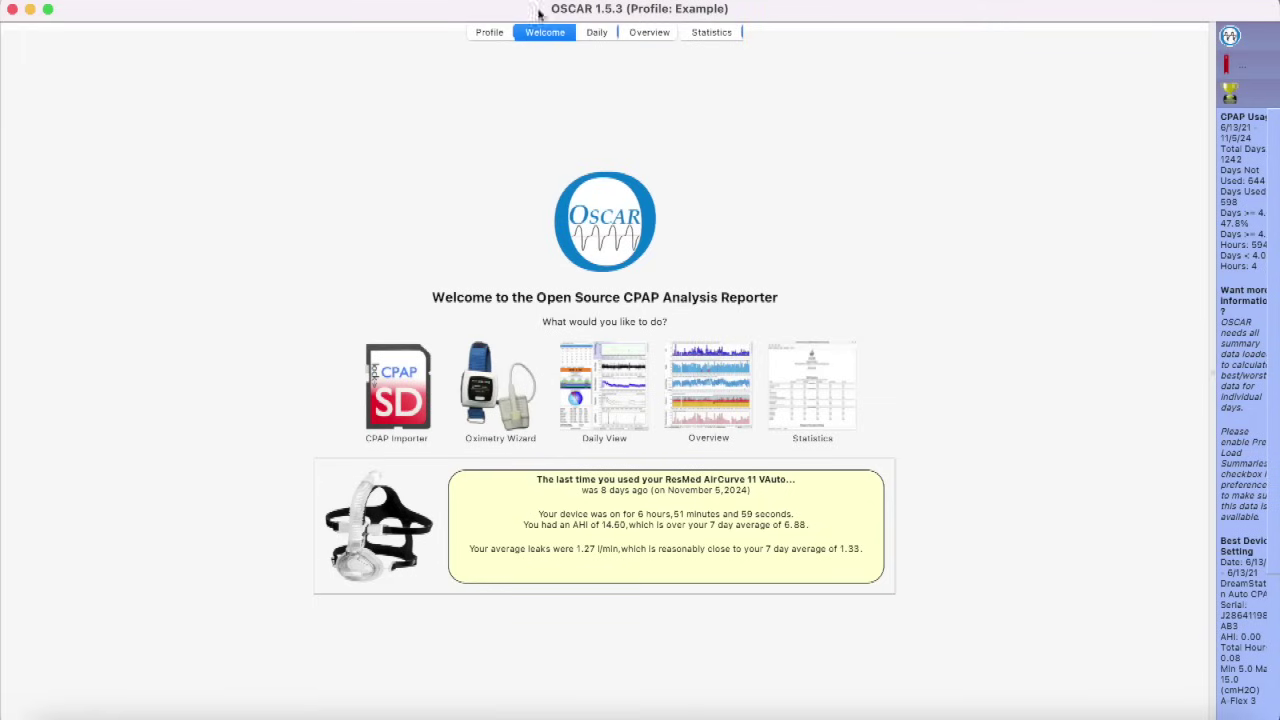
# Step: Create a new profile with the user name jkdfa;dfadkhadhfahafhf, advance through its pages to the doctor and clinic information, and decline saving
pyautogui.click(490, 33)
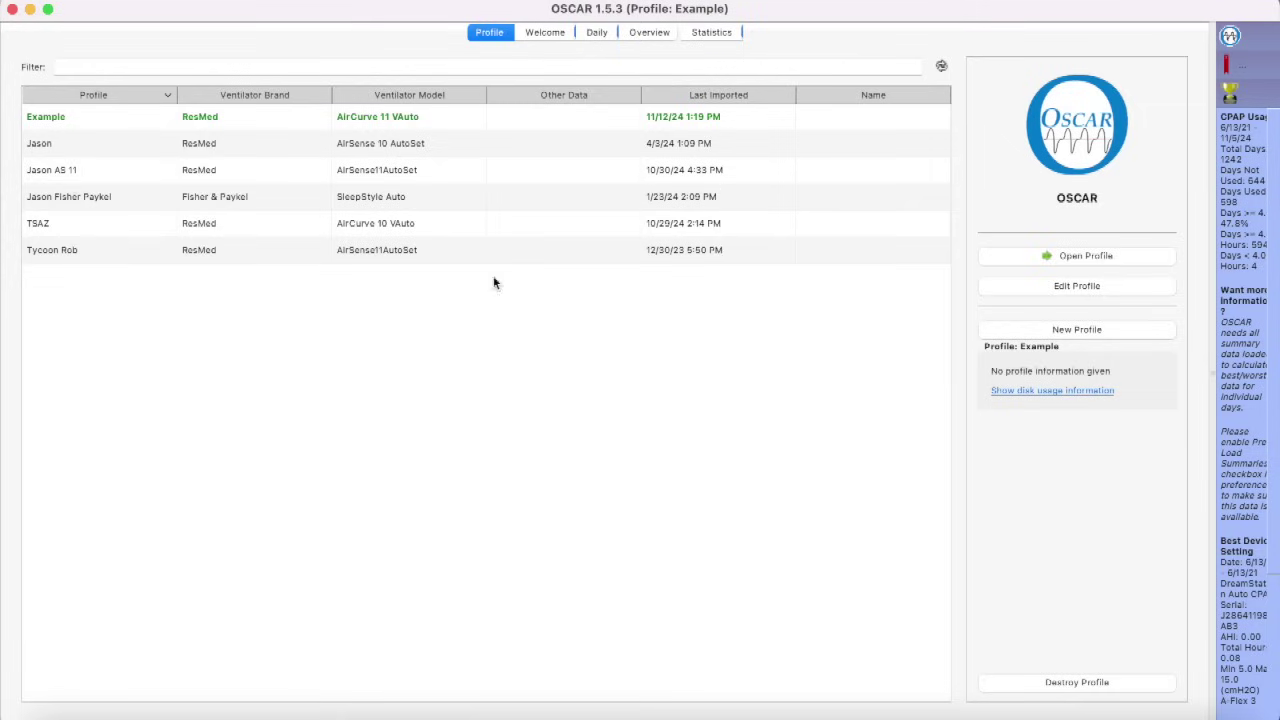
pyautogui.click(1076, 330)
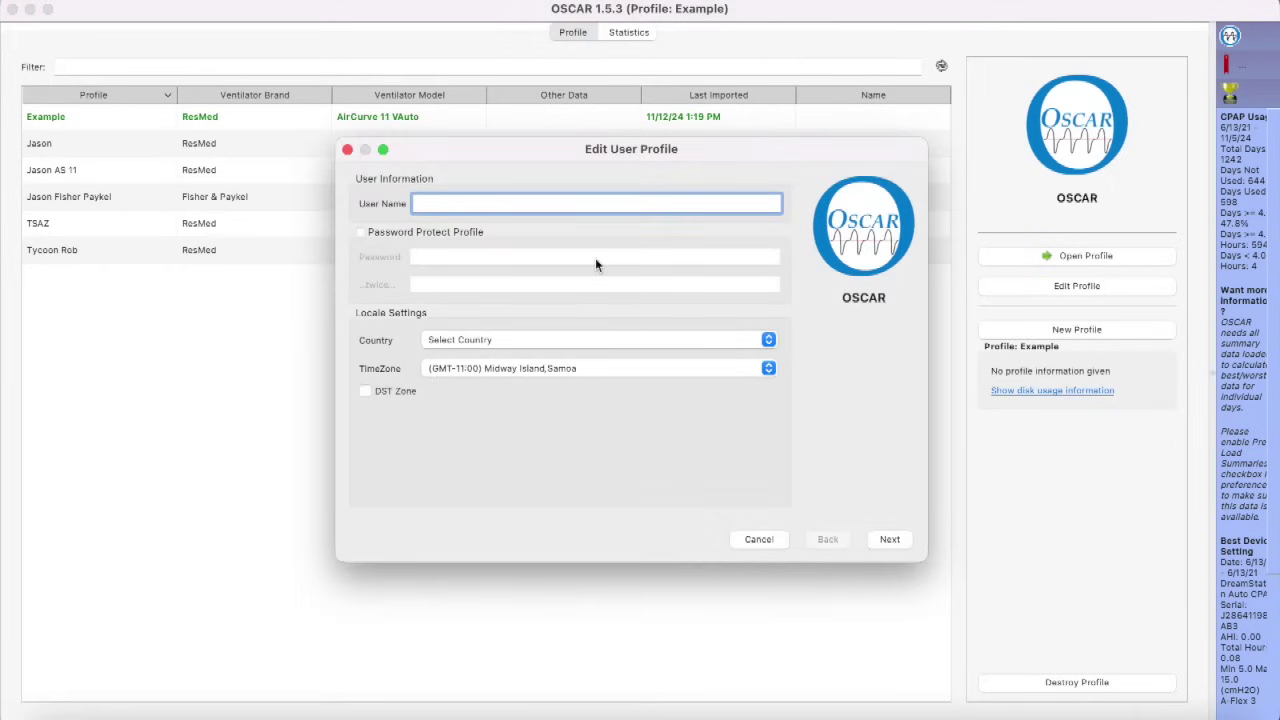
pyautogui.write('jkdfa;dfadkhadhfahafhf')
pyautogui.click(890, 537)
pyautogui.click(890, 537)
pyautogui.click(889, 540)
pyautogui.click(891, 542)
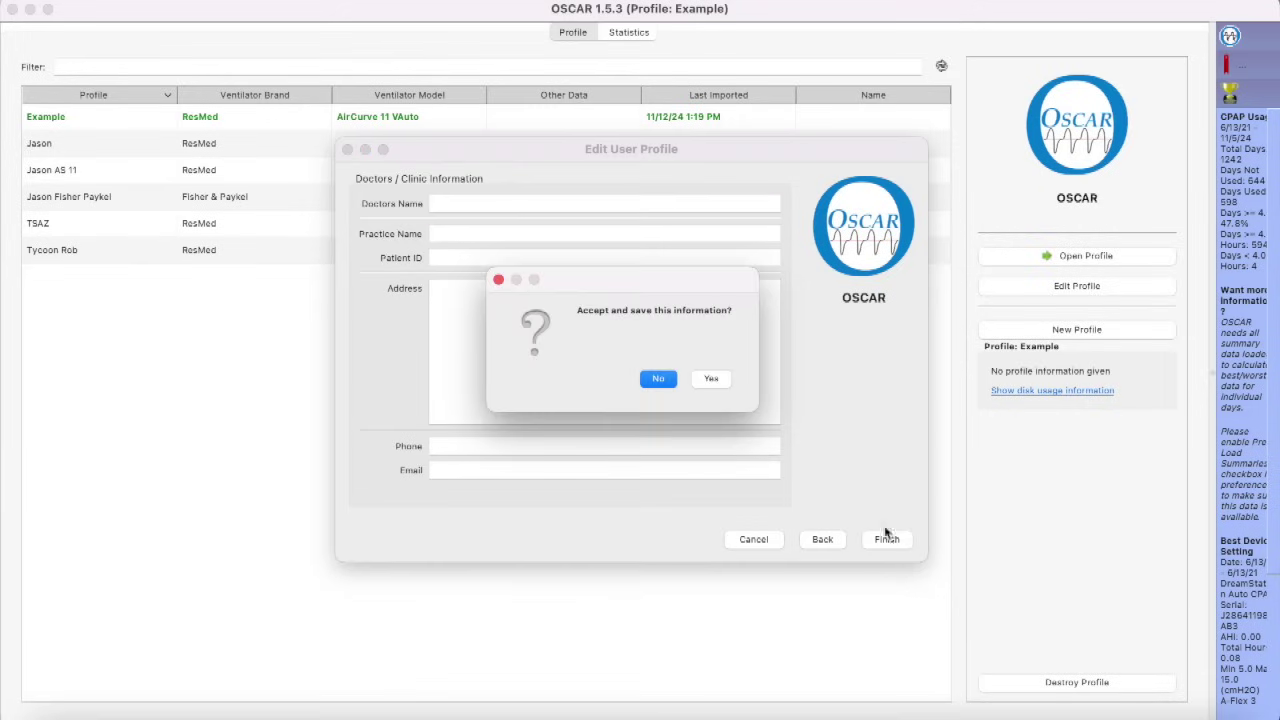
pyautogui.click(655, 376)
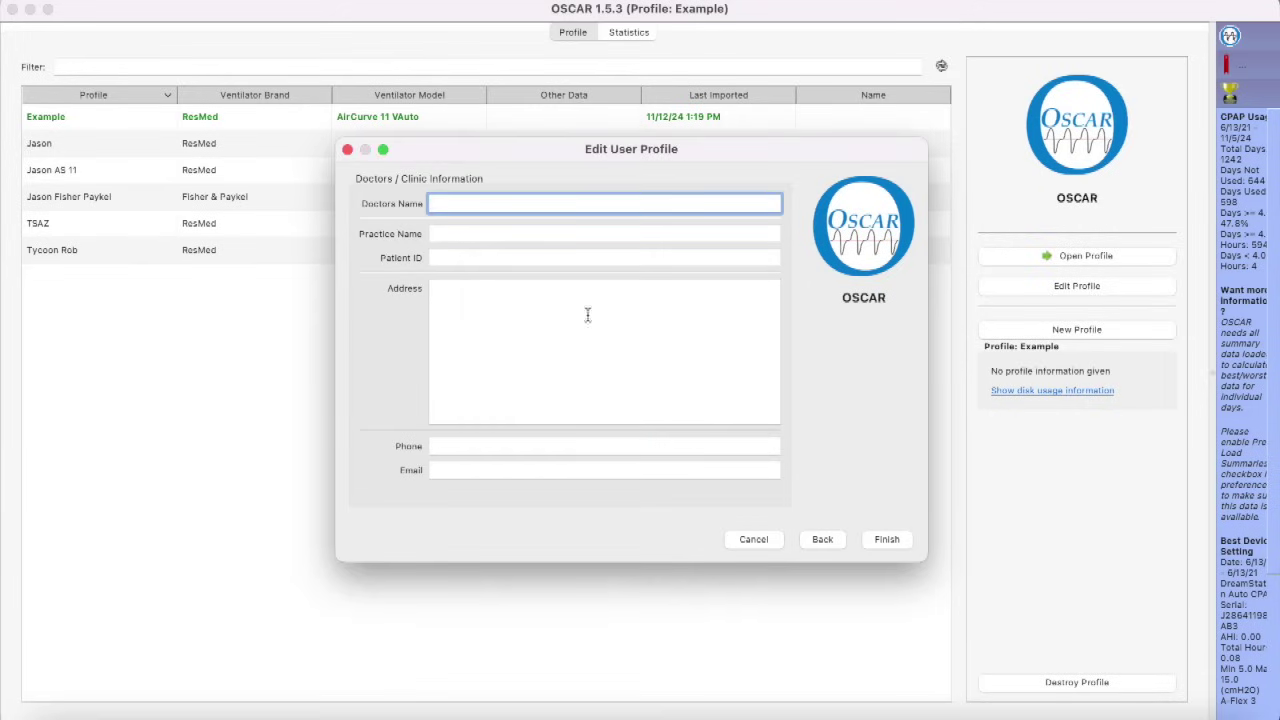
# Step: Enter a placeholder doctor's name, revisit the CPAP treatment page, and accept and save the new profile
pyautogui.write('dfdakfad;hf;ahdfa')
pyautogui.click(822, 541)
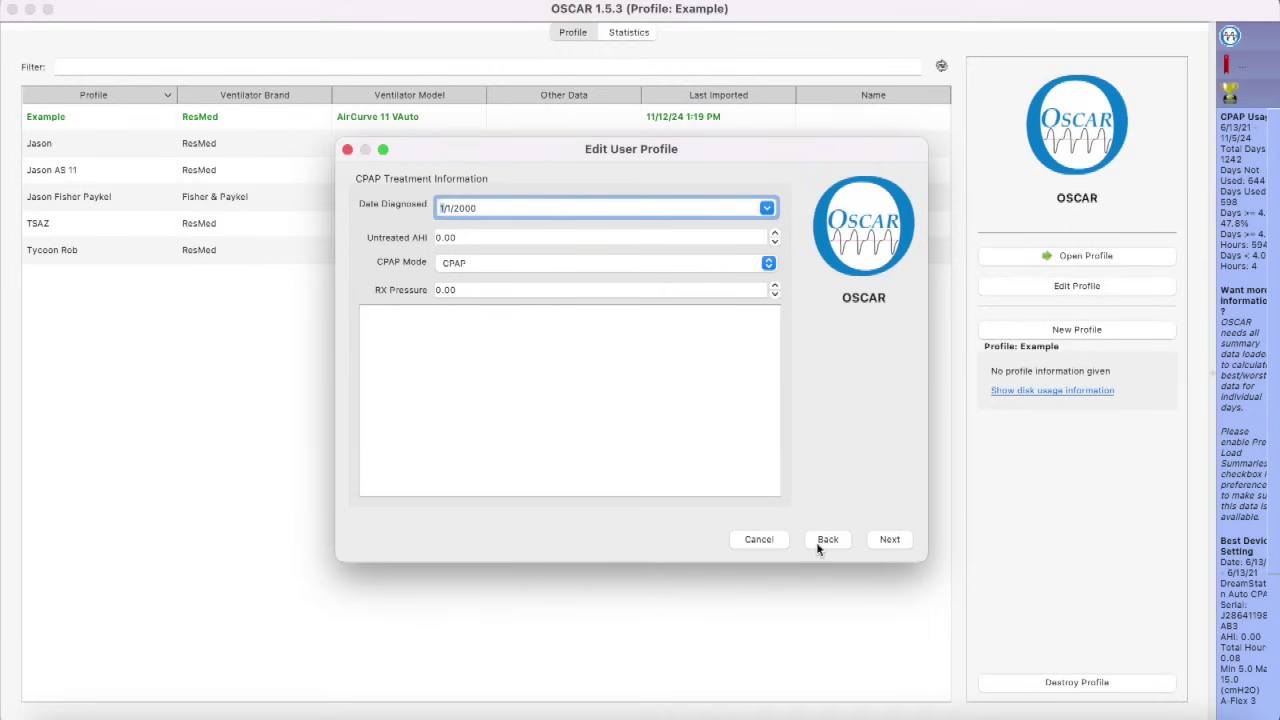
pyautogui.click(885, 541)
pyautogui.click(884, 540)
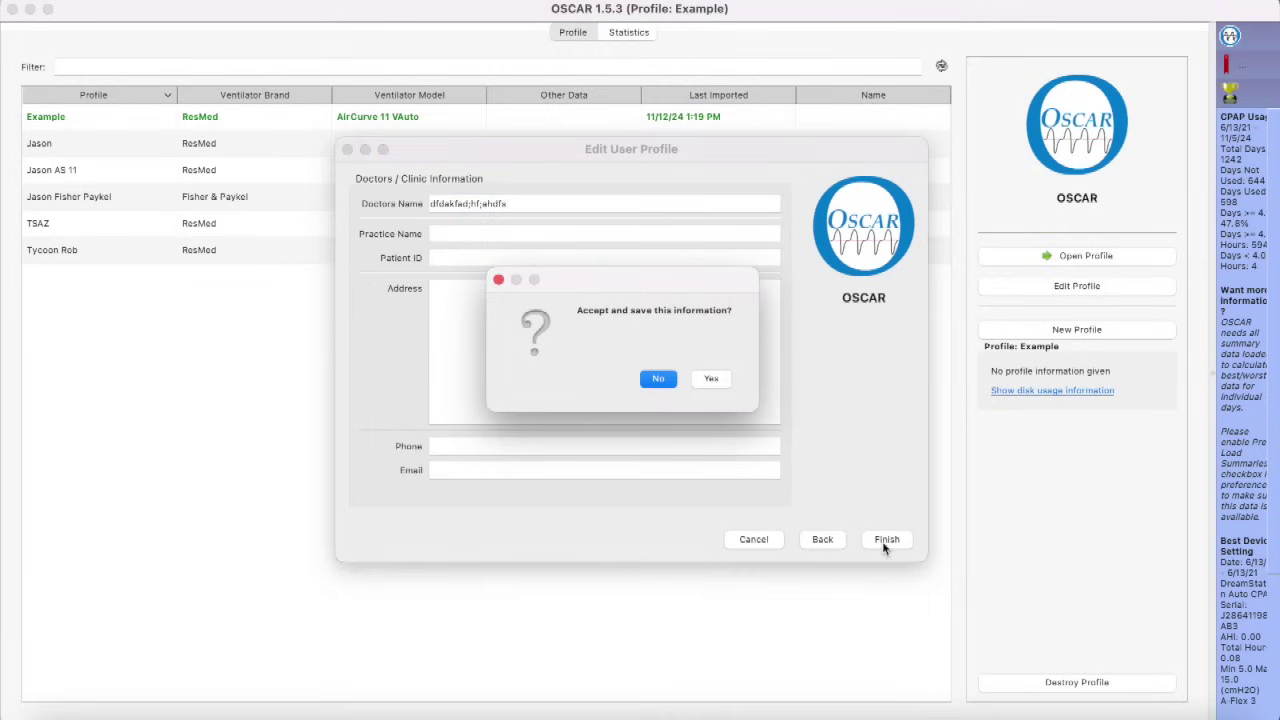
pyautogui.click(703, 381)
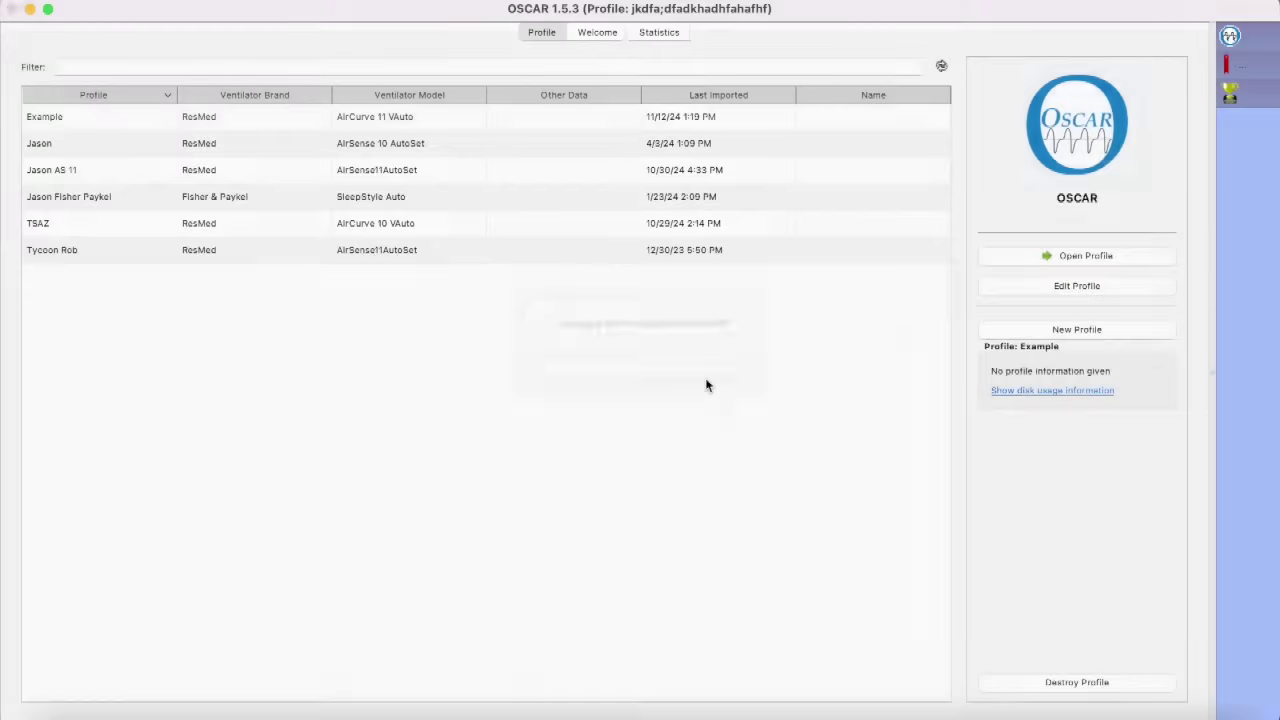
# Step: Select the new profile in the profile list and switch to its Welcome page
pyautogui.click(487, 32)
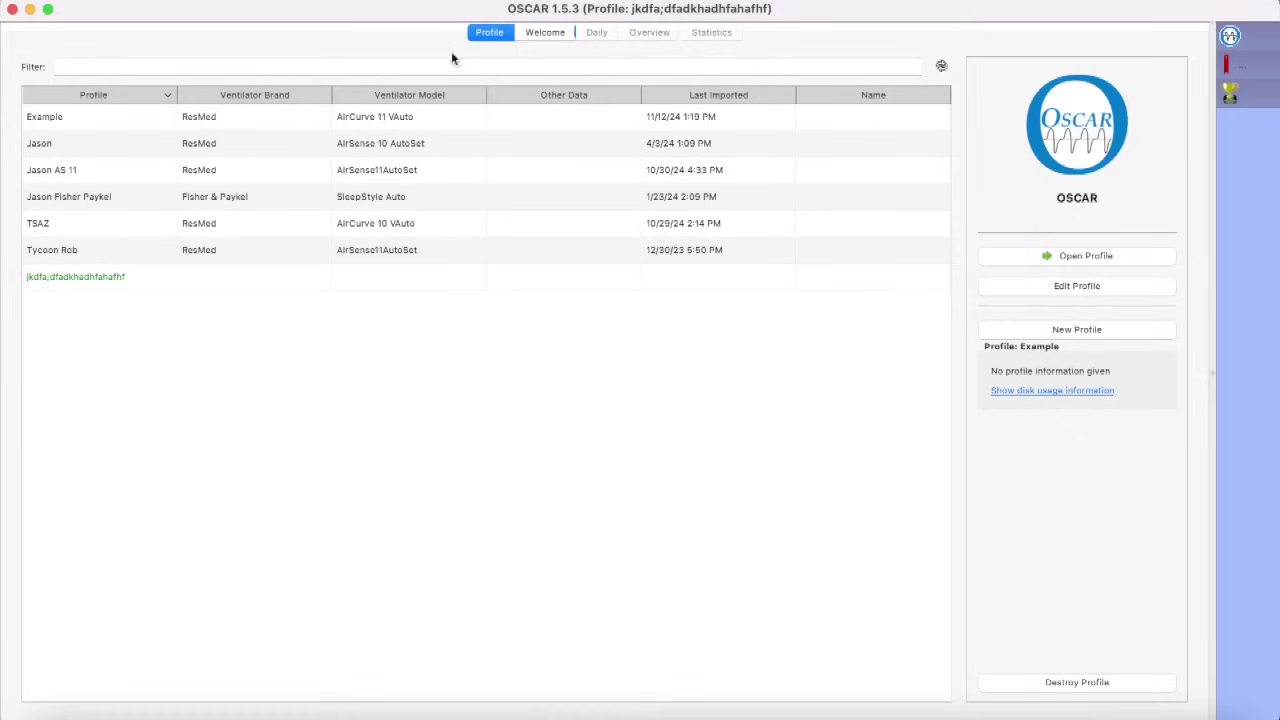
pyautogui.click(104, 280)
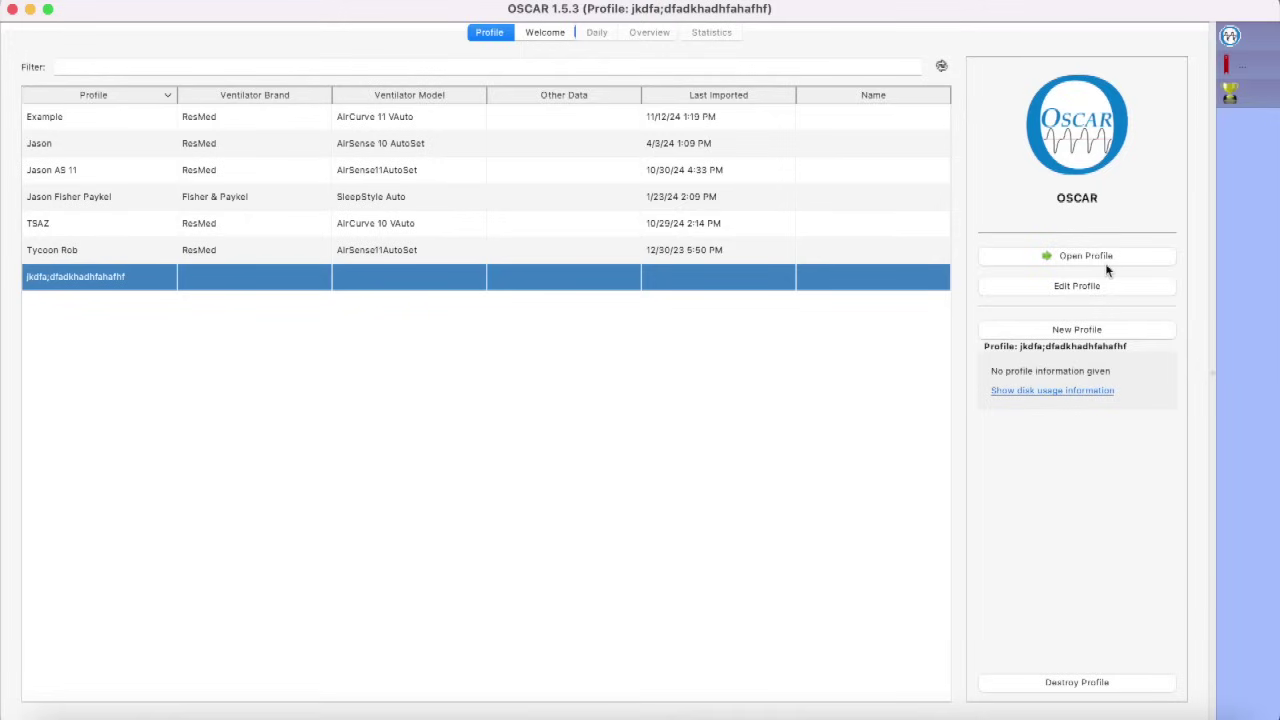
pyautogui.click(545, 33)
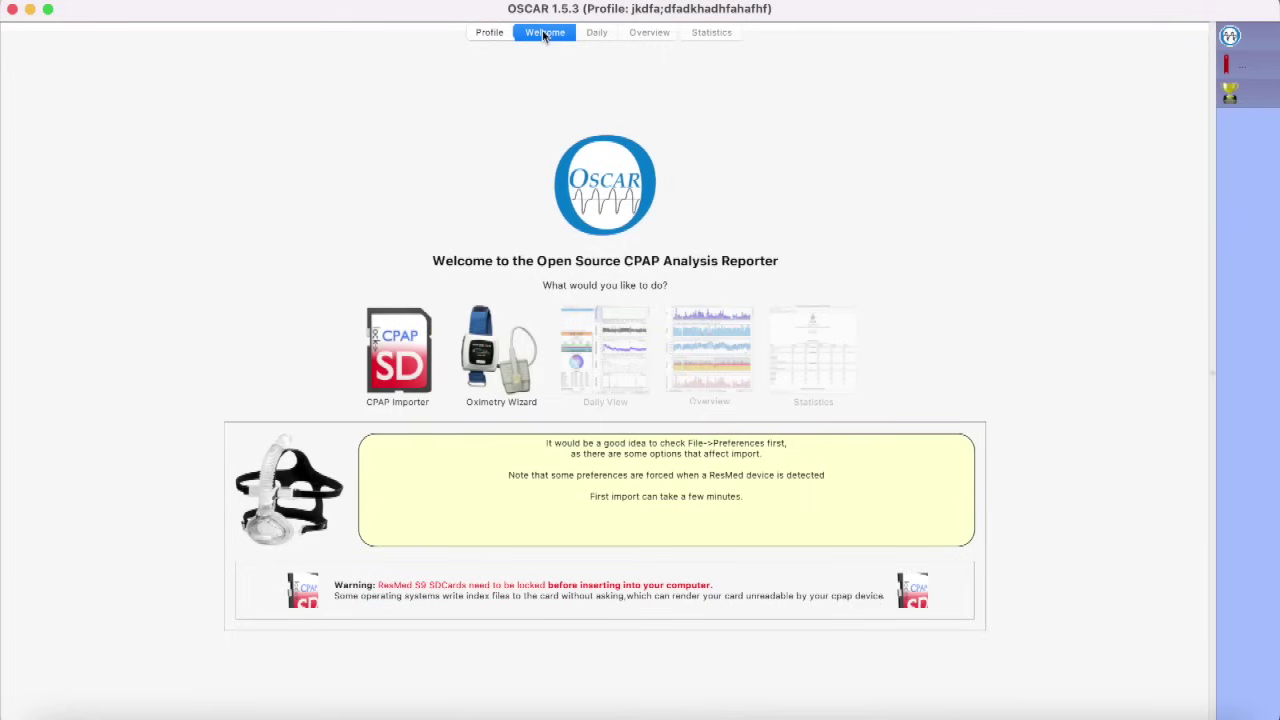
pyautogui.click(489, 31)
pyautogui.click(544, 38)
pyautogui.click(500, 34)
pyautogui.click(546, 33)
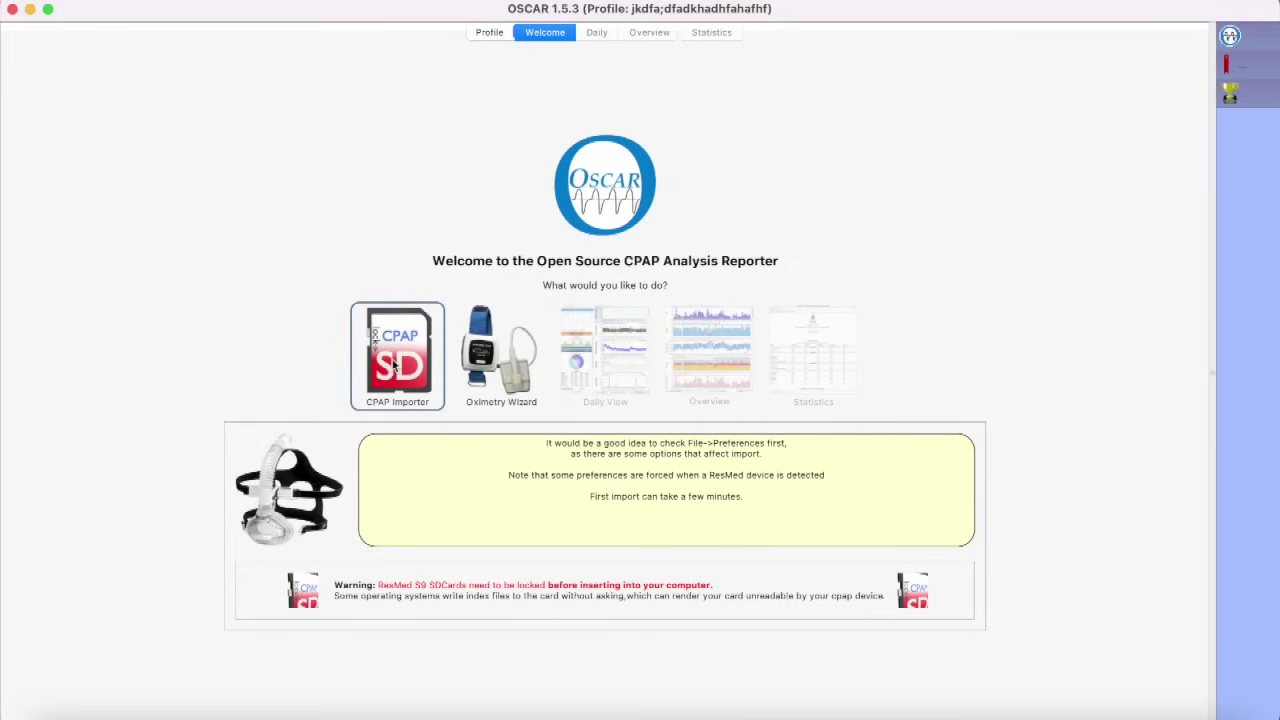
# Step: Import the AirSense11AutoSet data from /Volumes/NO NAME with the CPAP Importer, allowing OSCAR access to the removable volume
pyautogui.click(403, 368)
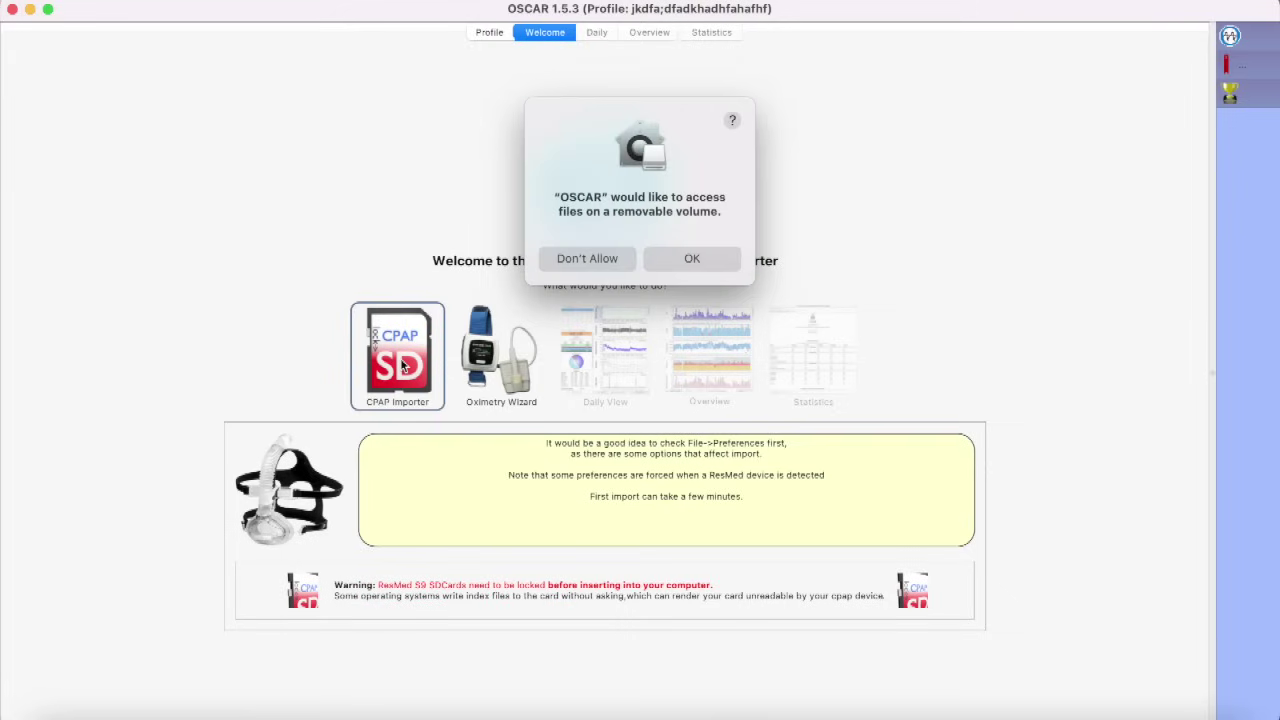
pyautogui.click(681, 258)
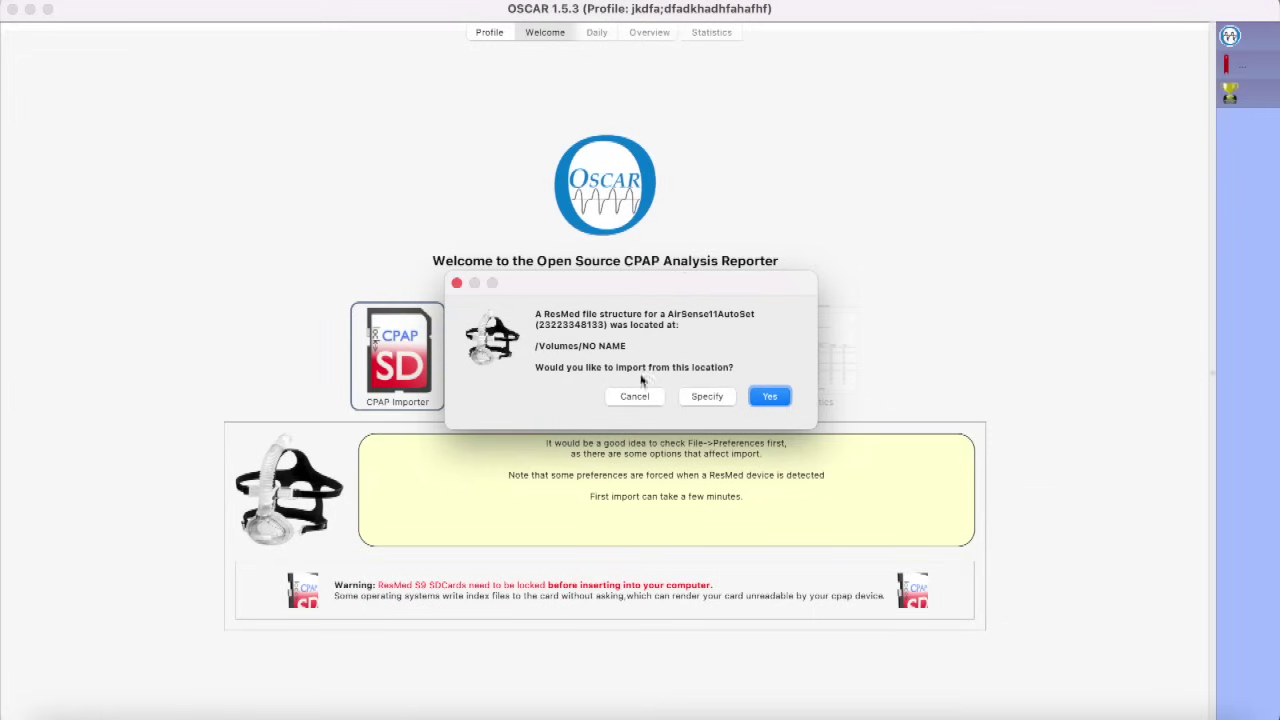
pyautogui.click(772, 398)
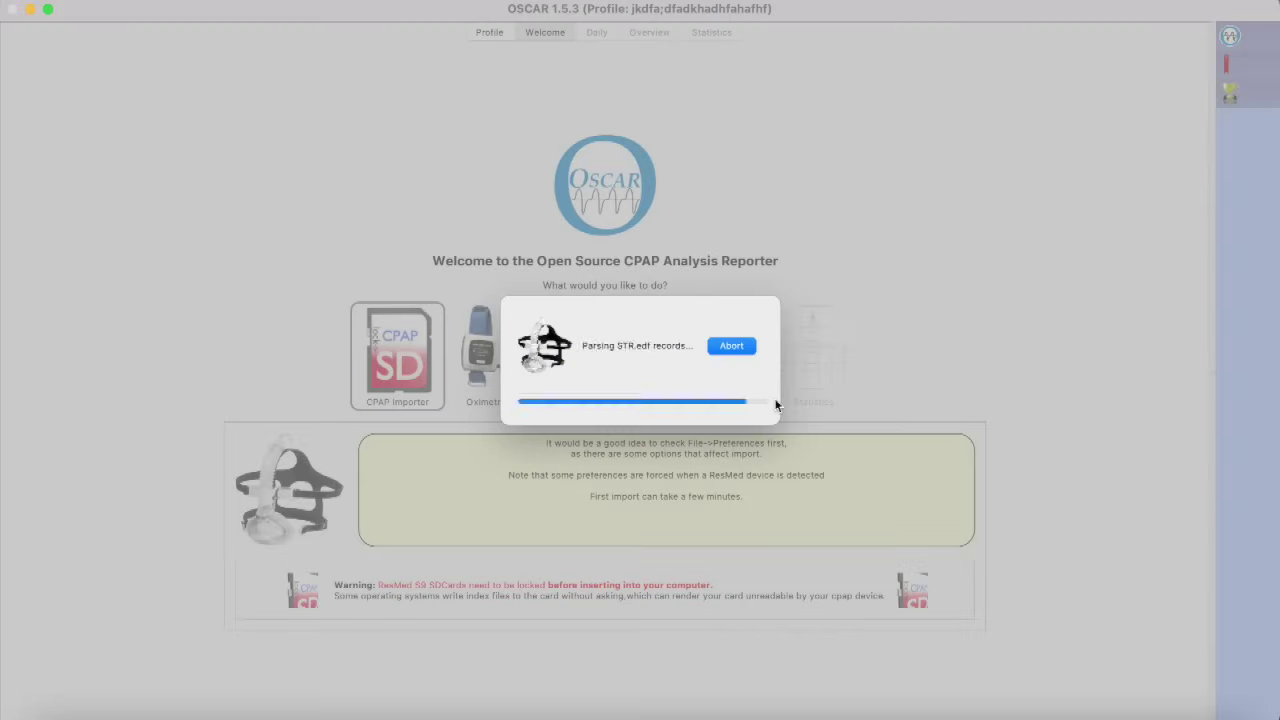
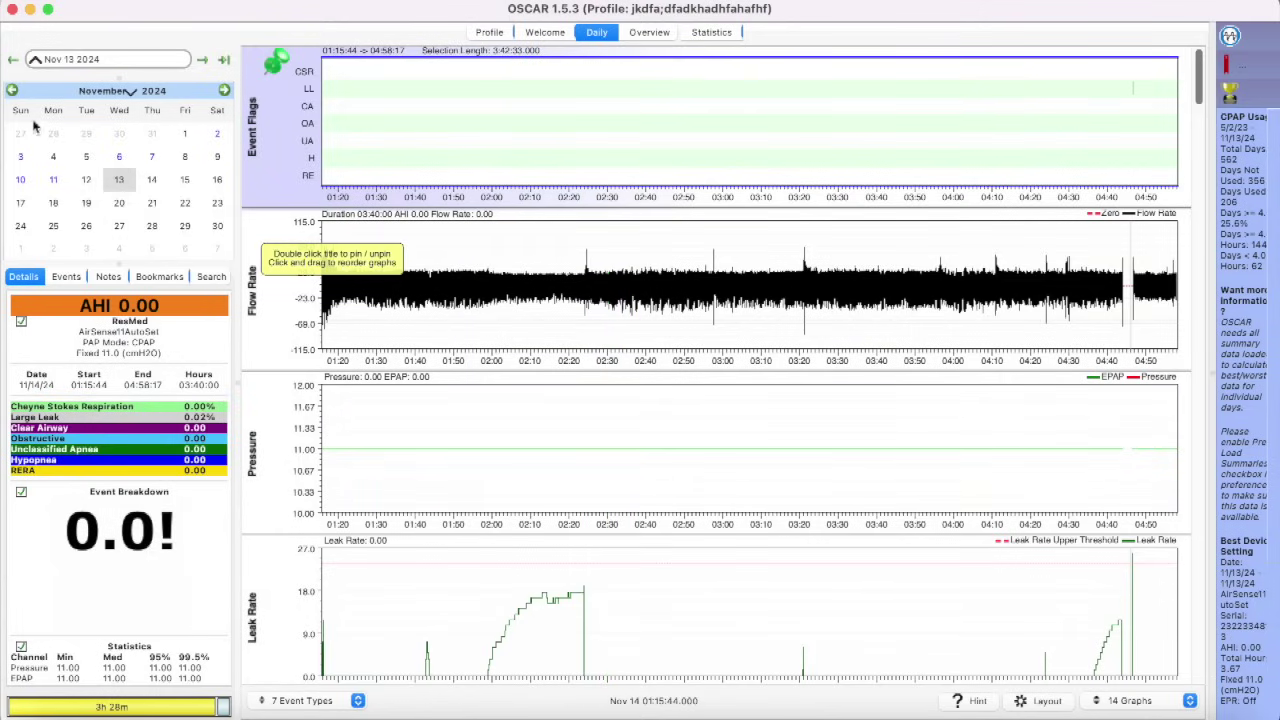
# Step: Collapse the calendar in the daily view to examine the Nov 13 2024 details and statistics, and expand it again
pyautogui.click(36, 59)
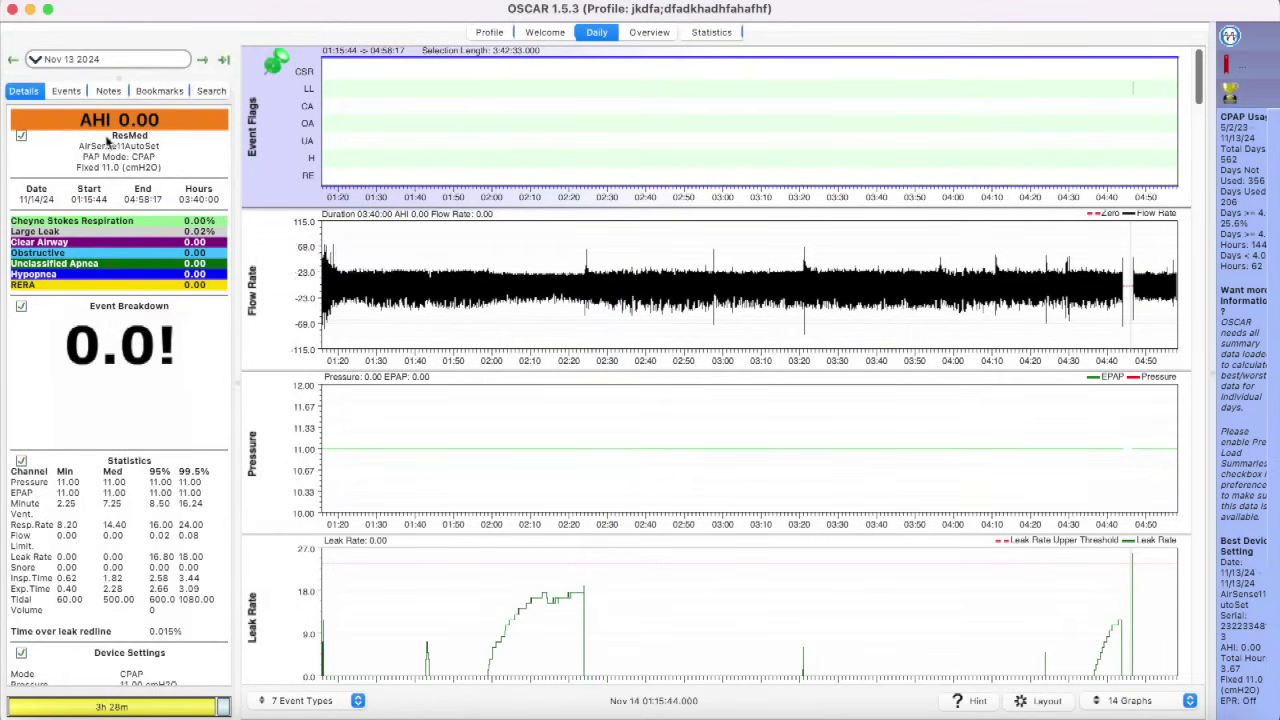
pyautogui.moveTo(106, 230)
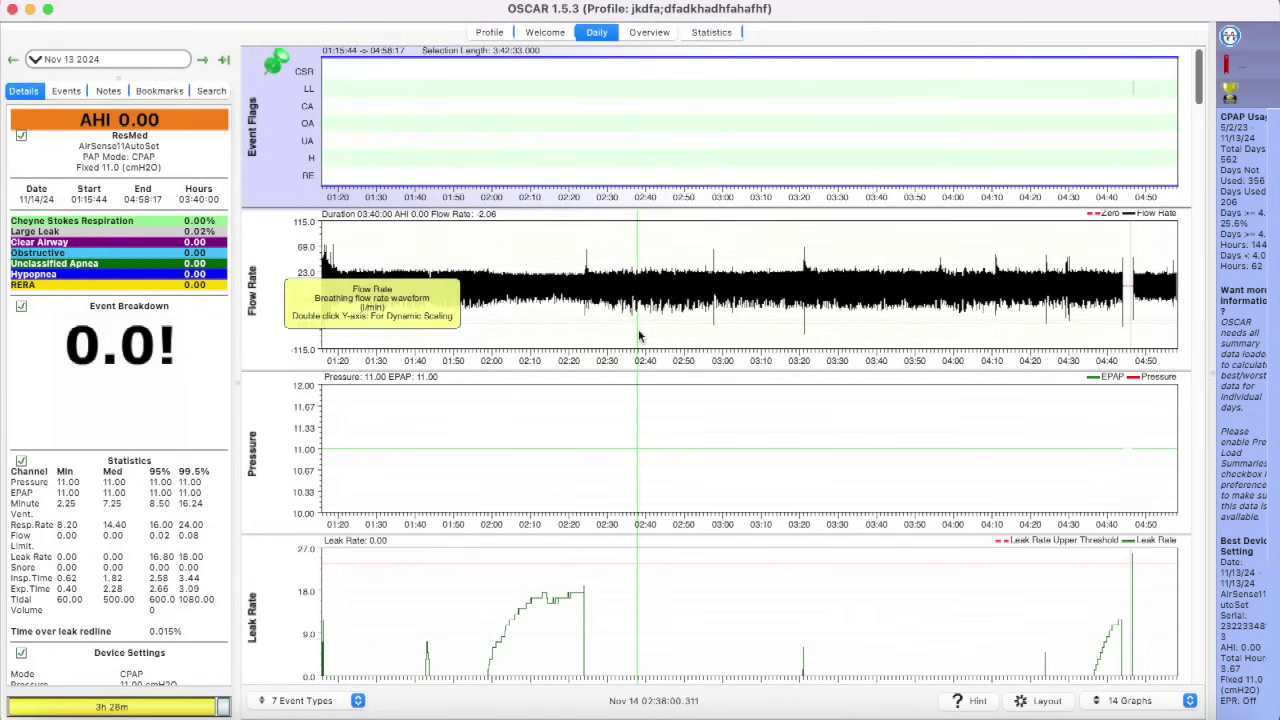
pyautogui.click(36, 60)
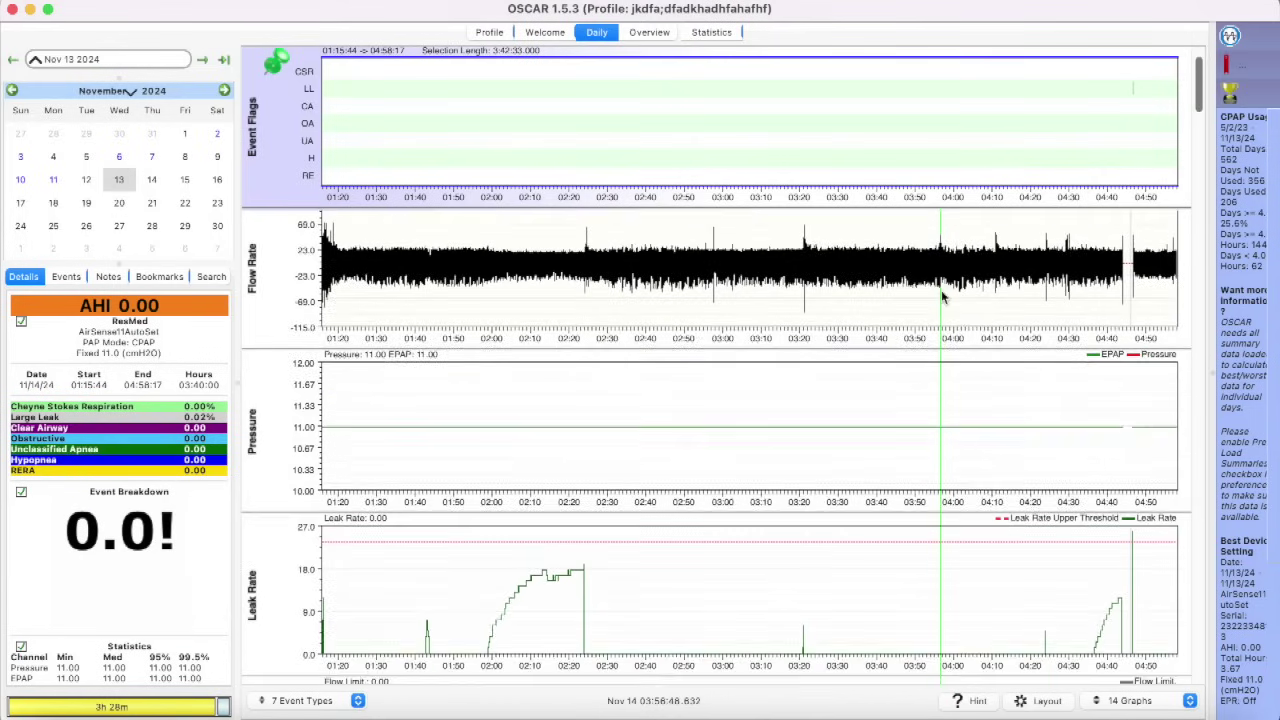
# Step: Shrink the Event Flags graph to about half its height so more graphs fit in the daily view
pyautogui.moveTo(787, 206); pyautogui.dragTo(787, 151)
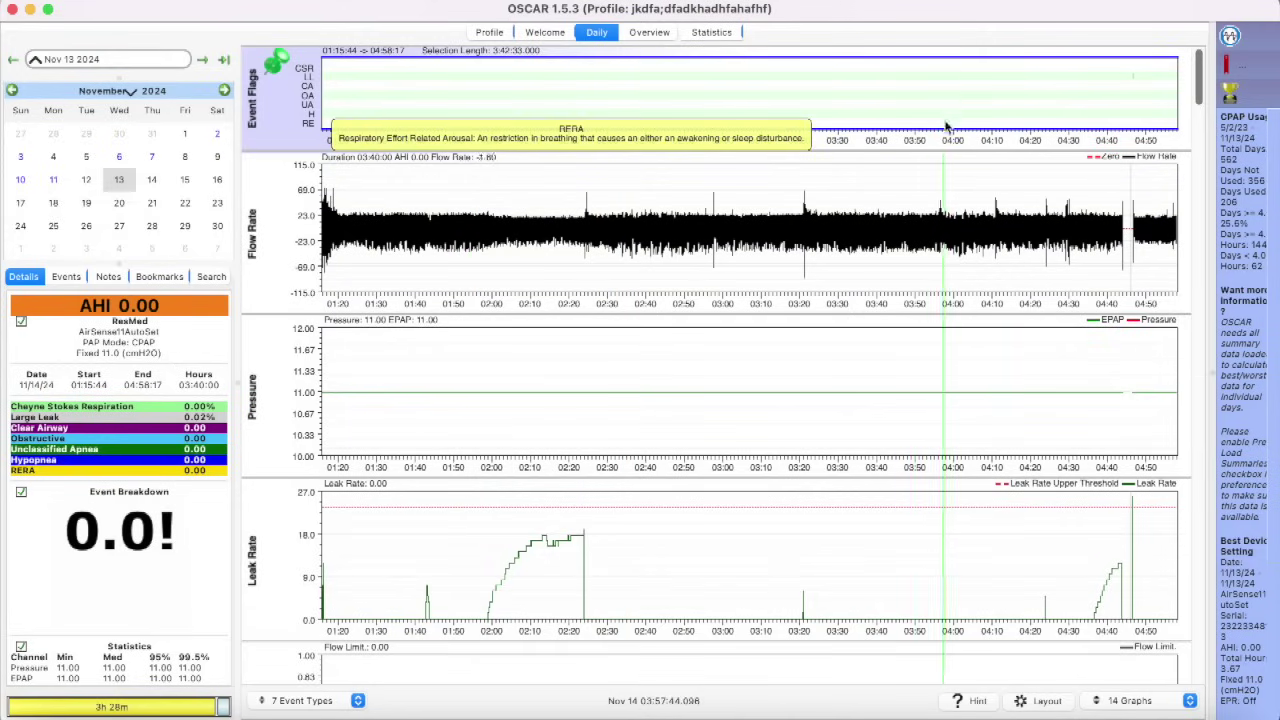
pyautogui.scroll(-1, 941, 145)
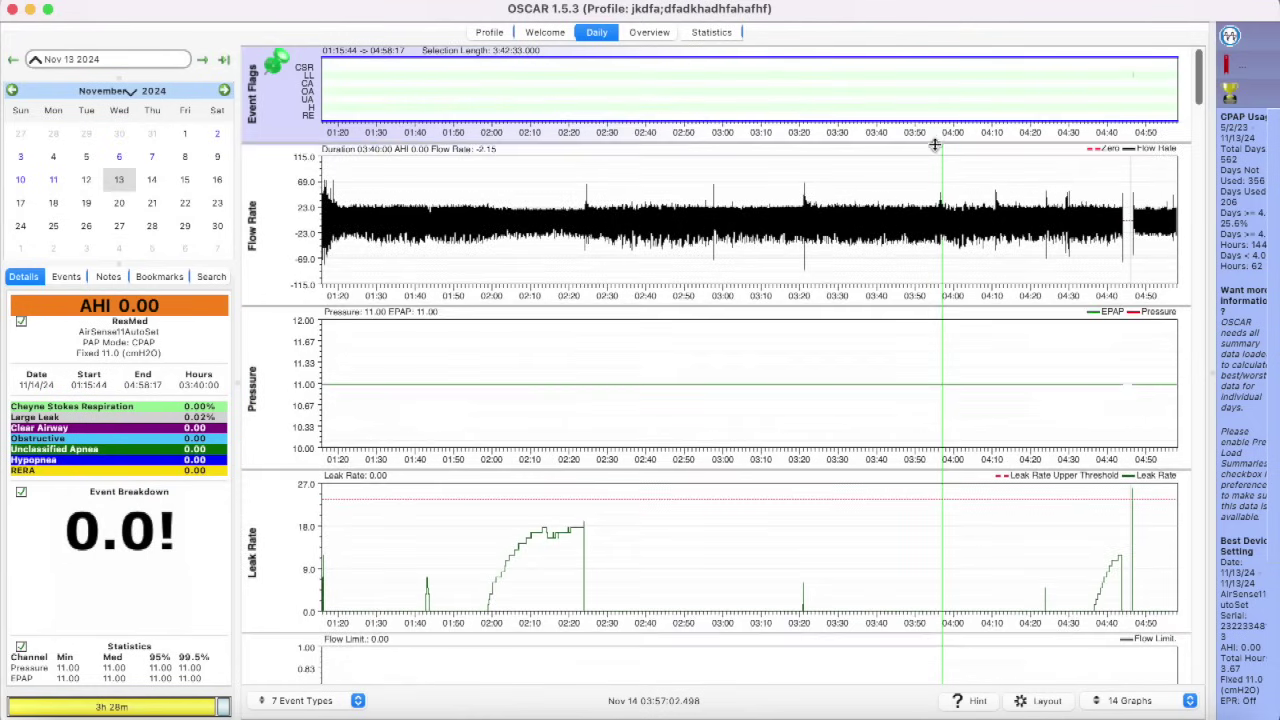
pyautogui.moveTo(934, 145); pyautogui.dragTo(932, 149)
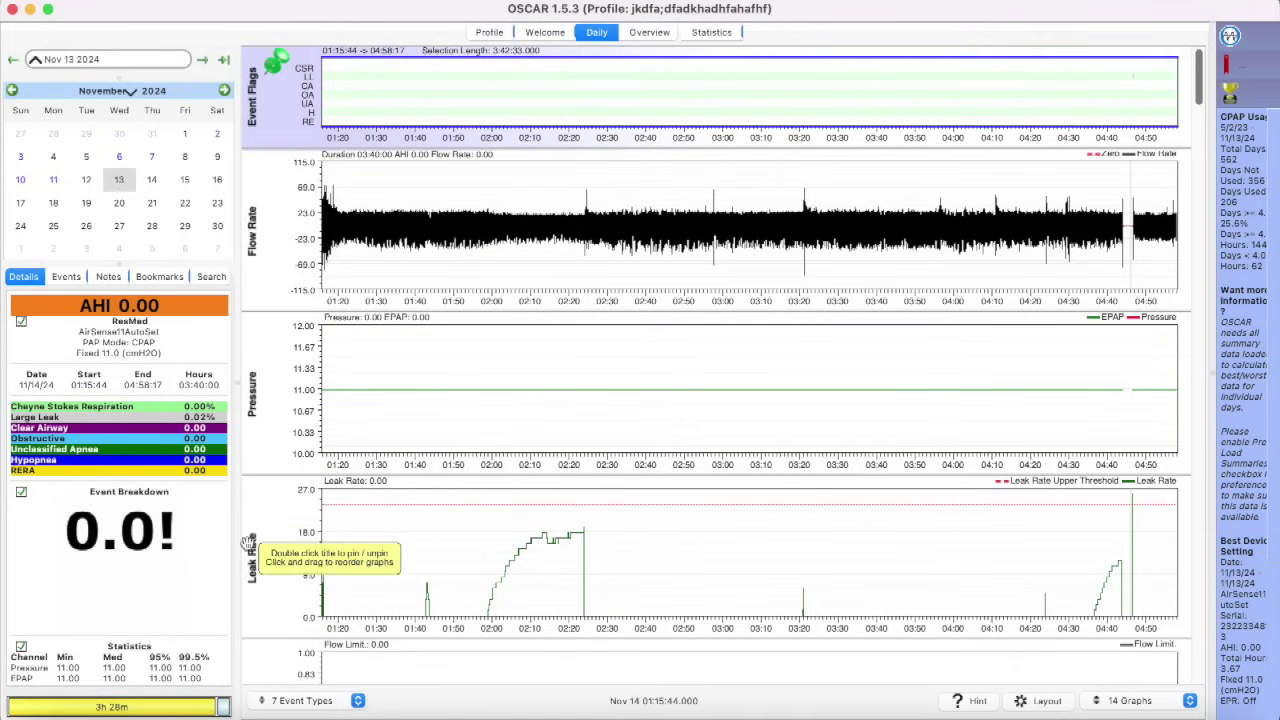
# Step: Reorder the daily graphs so Leak Rate sits directly below Flow Rate and Flow Limit. sits above Pressure
pyautogui.moveTo(252, 556); pyautogui.dragTo(253, 403)
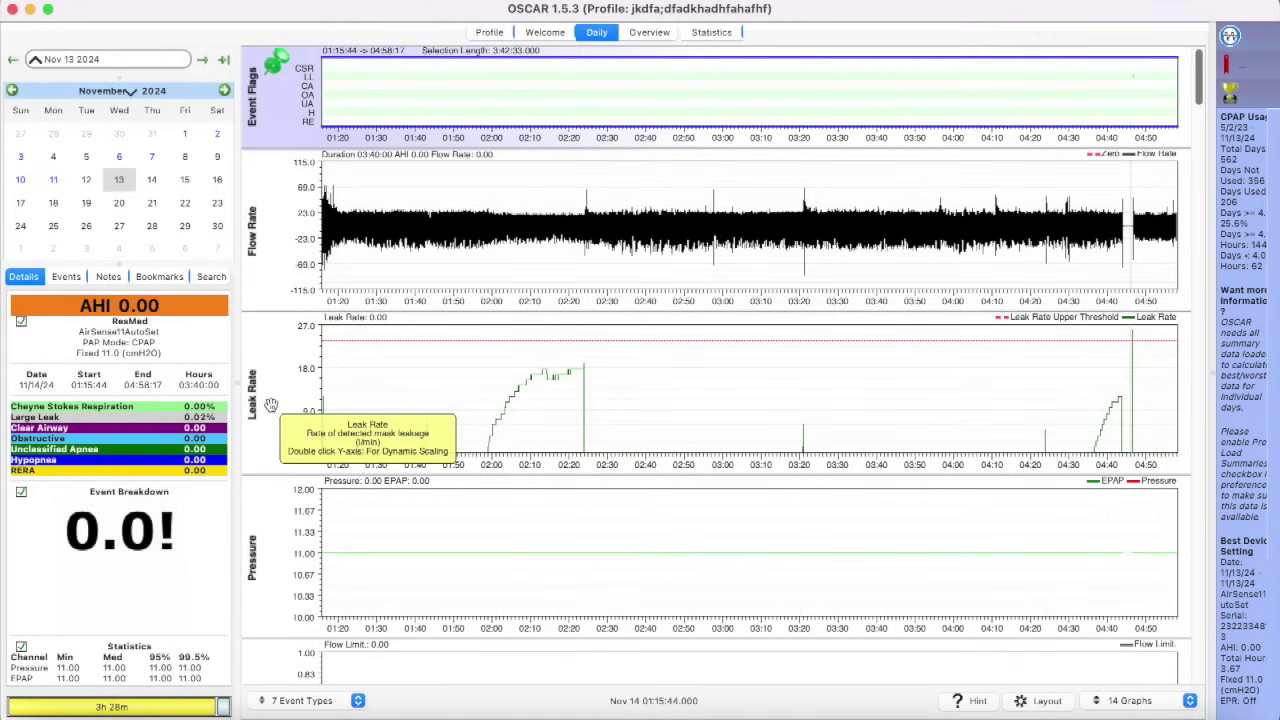
pyautogui.scroll(-3, 429, 407)
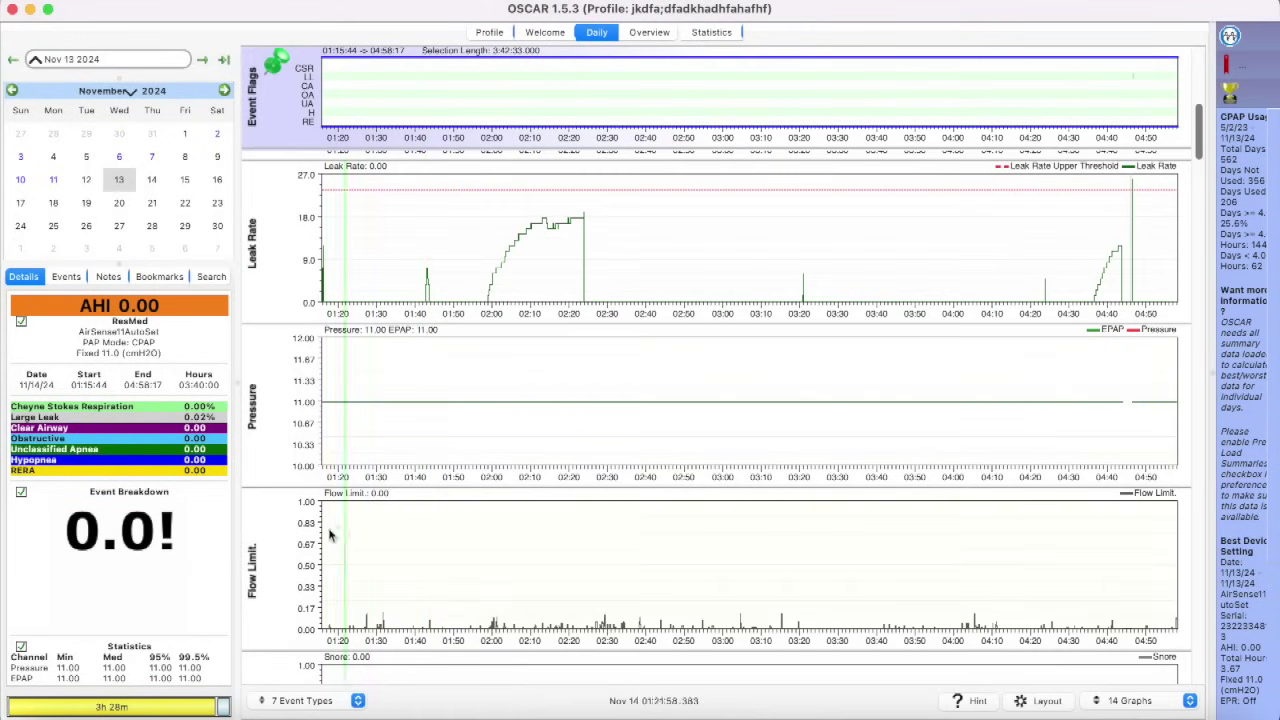
pyautogui.moveTo(251, 568); pyautogui.dragTo(248, 425)
pyautogui.scroll(3, 425, 435)
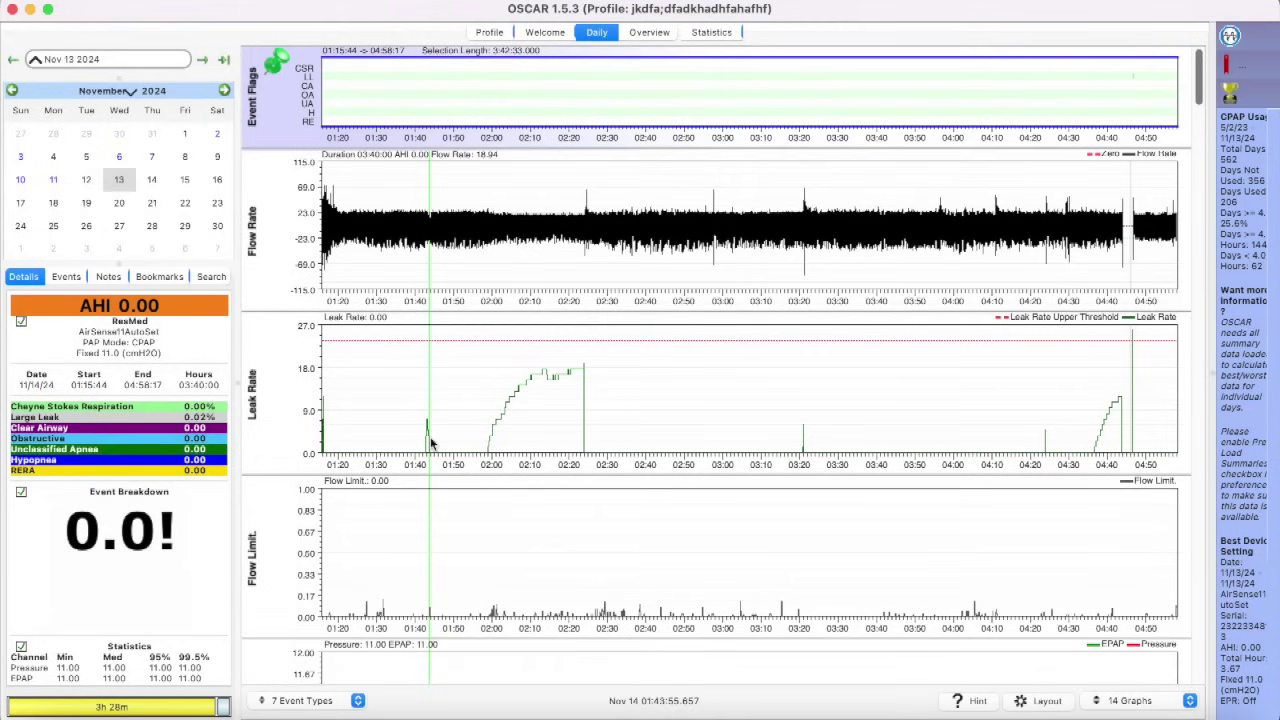
# Step: Zoom the graphs to about ten minutes around 02:43 from the Tidal Volume graph, and widen the range to about 18 minutes on Flow Rate
pyautogui.scroll(-3, 432, 443)
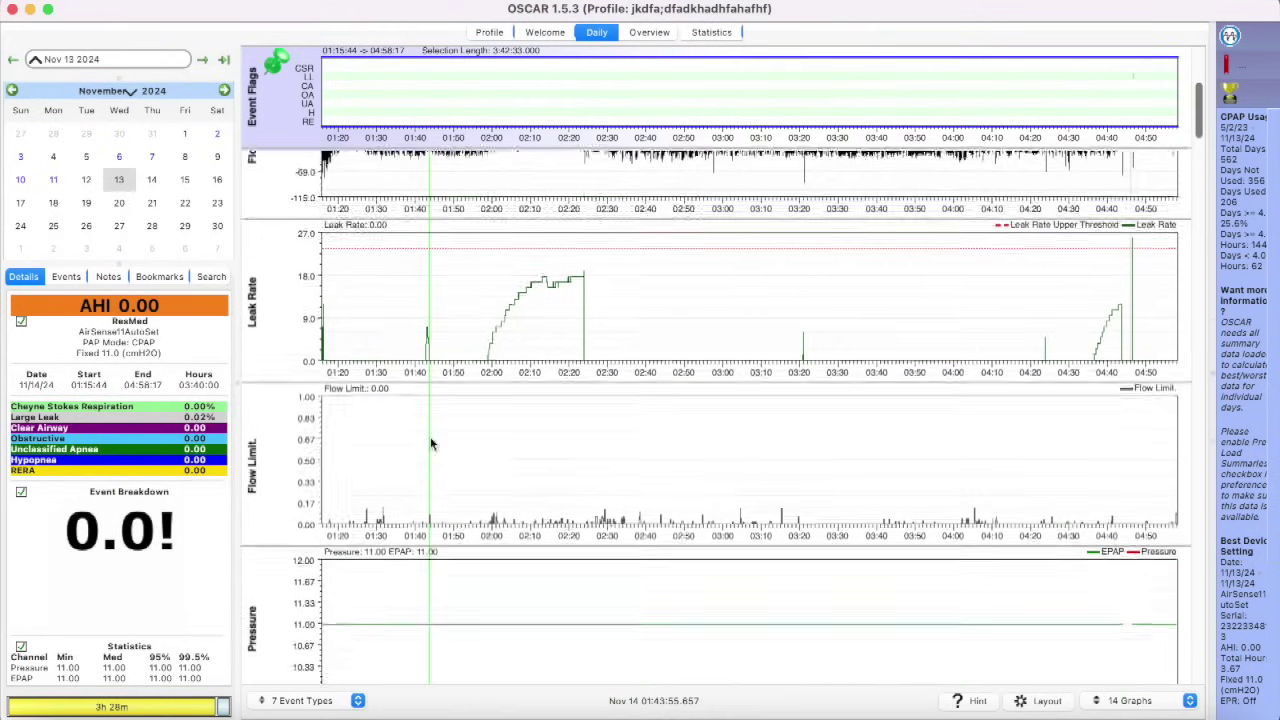
pyautogui.scroll(-2, 671, 478)
pyautogui.scroll(-3, 671, 478)
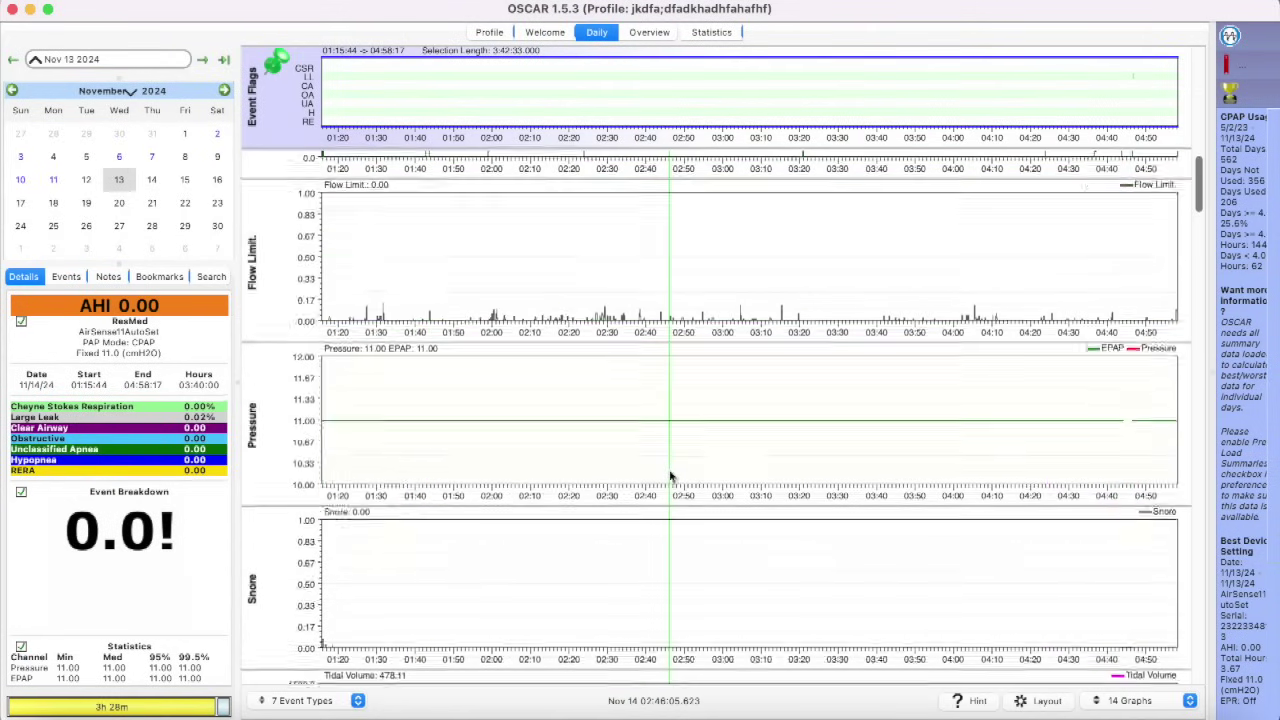
pyautogui.scroll(-2, 658, 517)
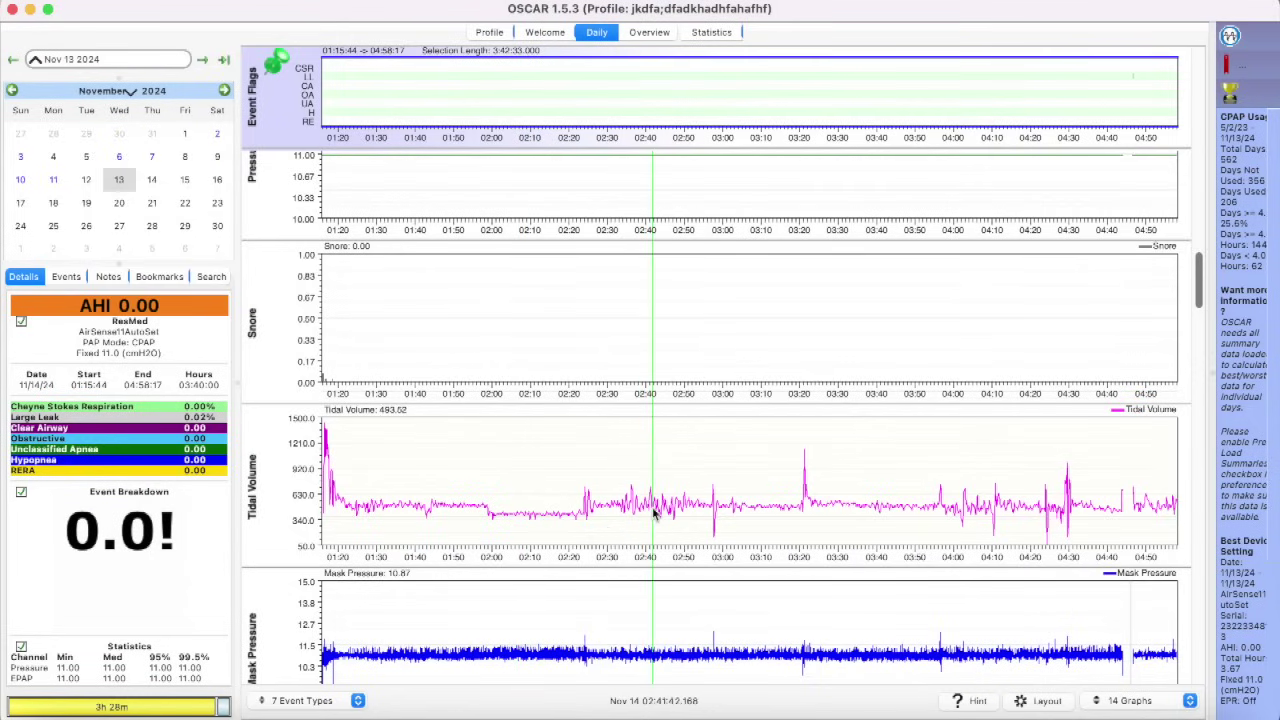
pyautogui.moveTo(639, 457); pyautogui.dragTo(680, 458)
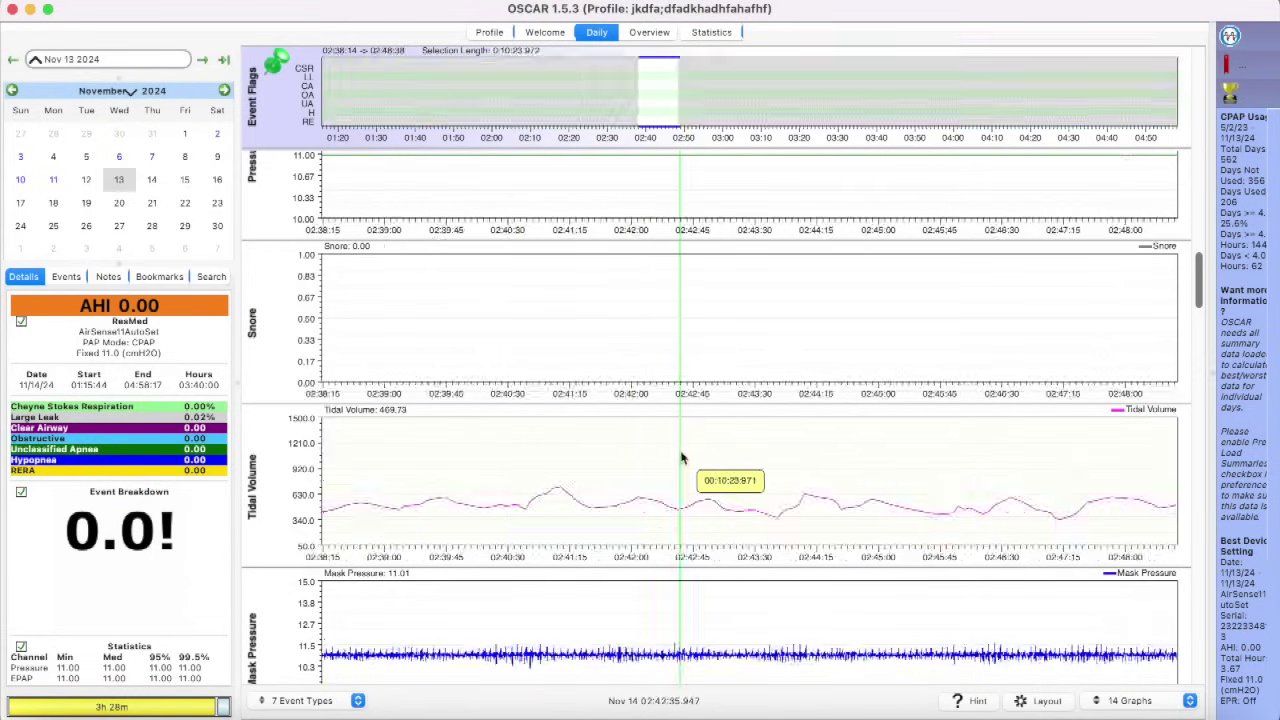
pyautogui.scroll(10, 682, 457)
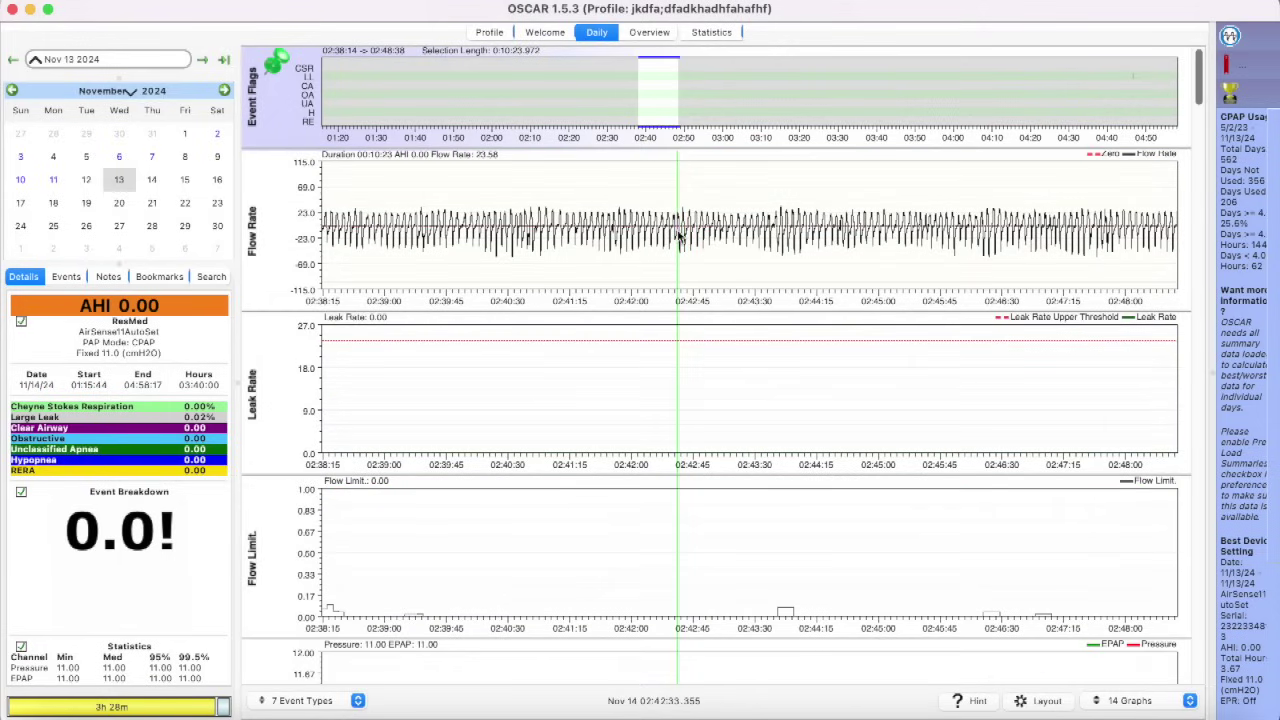
pyautogui.scroll(-2, 678, 235)
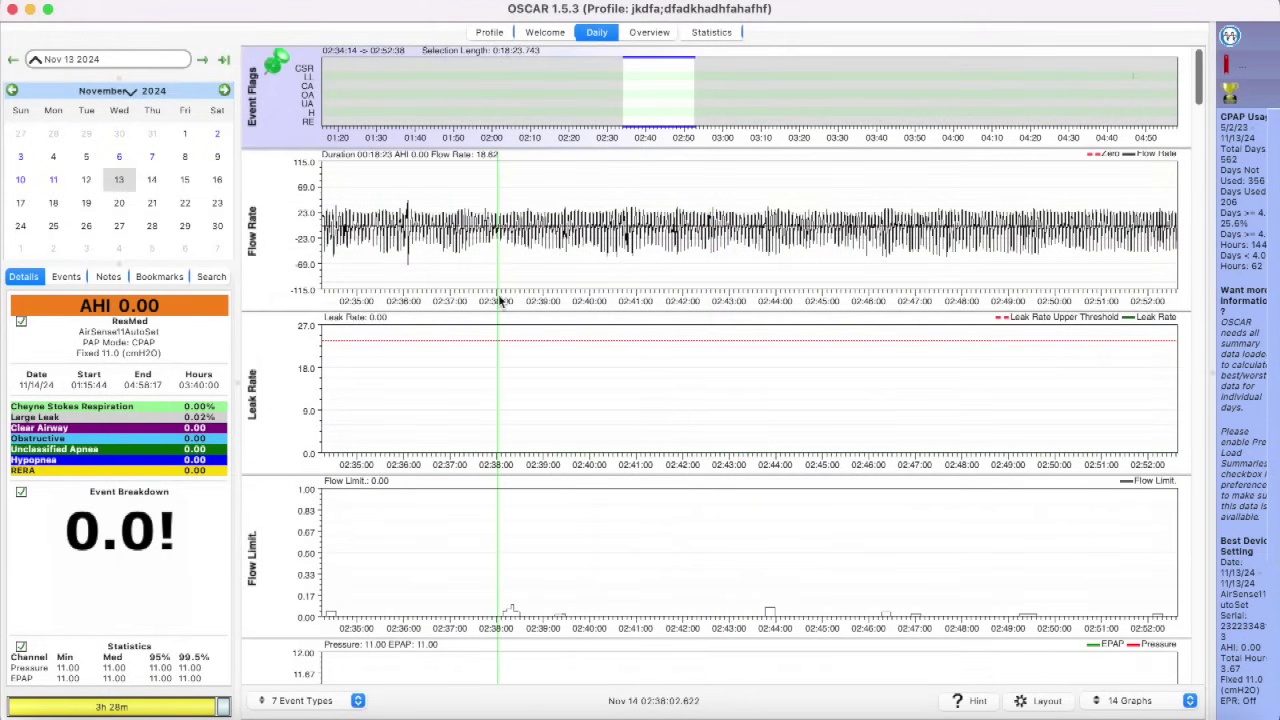
# Step: Examine the remaining daily graphs for the selected time range, from Leak Rate down to Time at Pressure
pyautogui.scroll(-3, 500, 302)
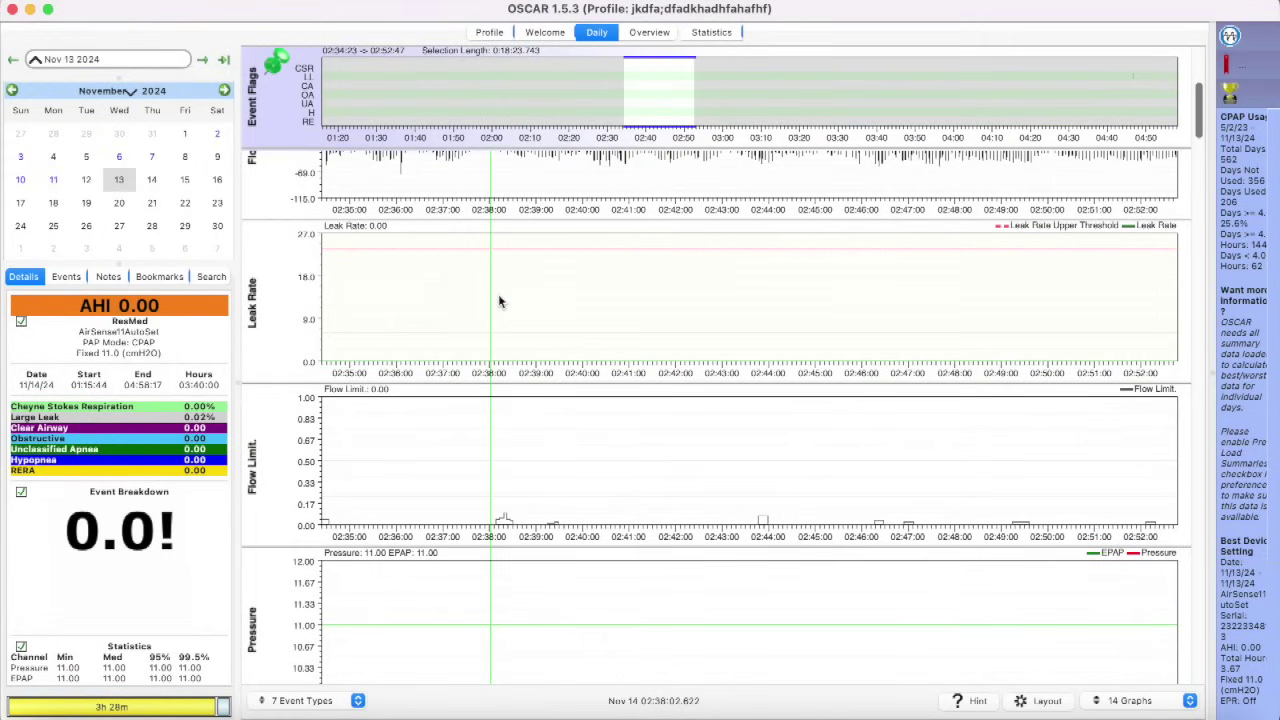
pyautogui.scroll(-15, 500, 302)
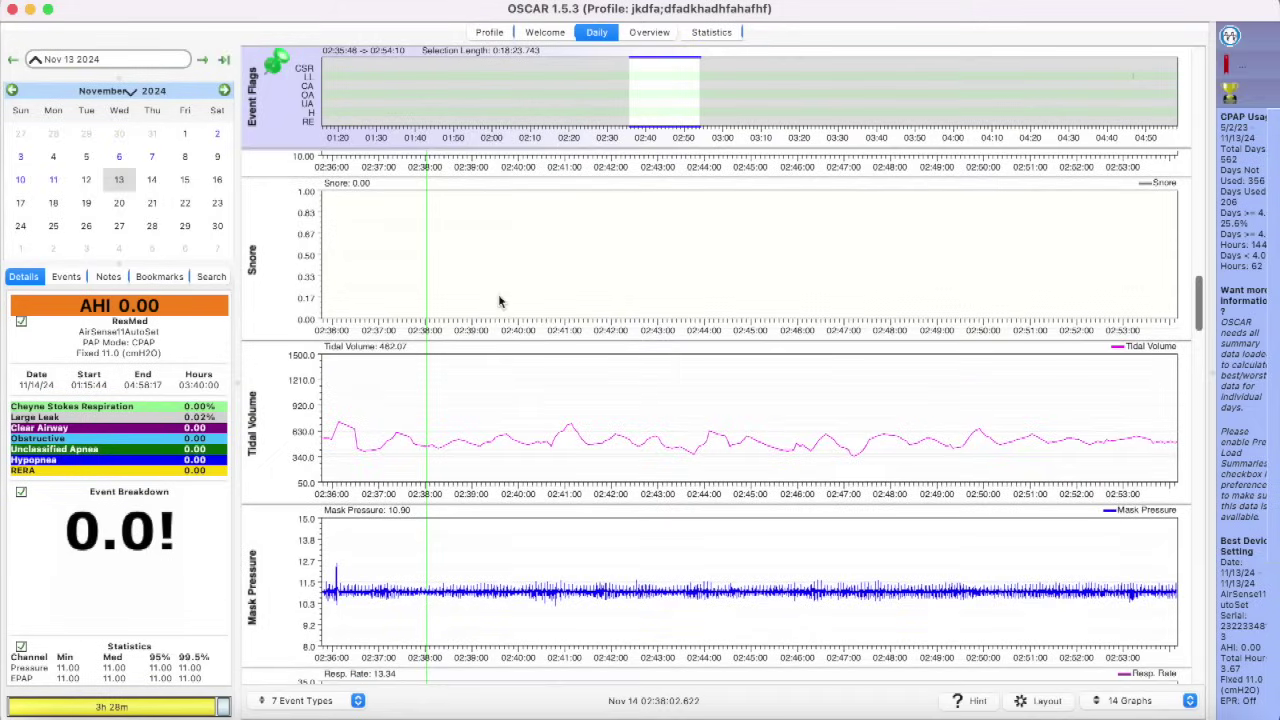
pyautogui.scroll(-3, 498, 300)
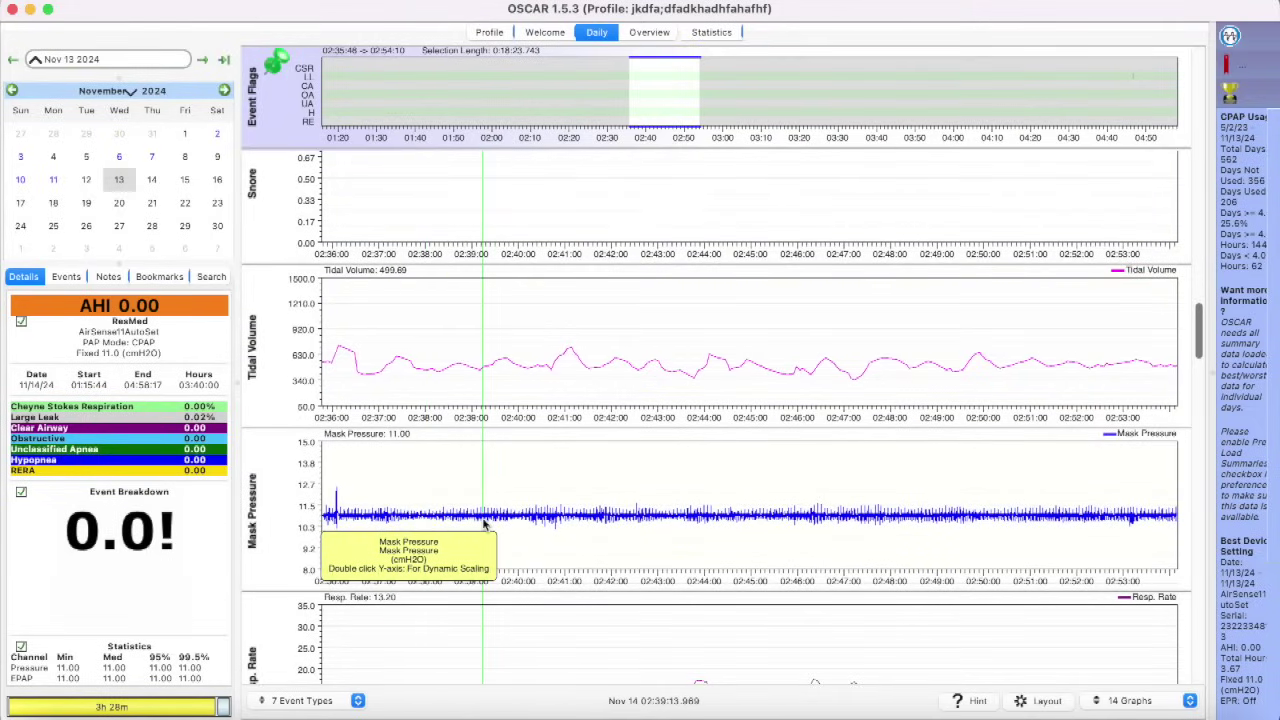
pyautogui.scroll(20, 483, 520)
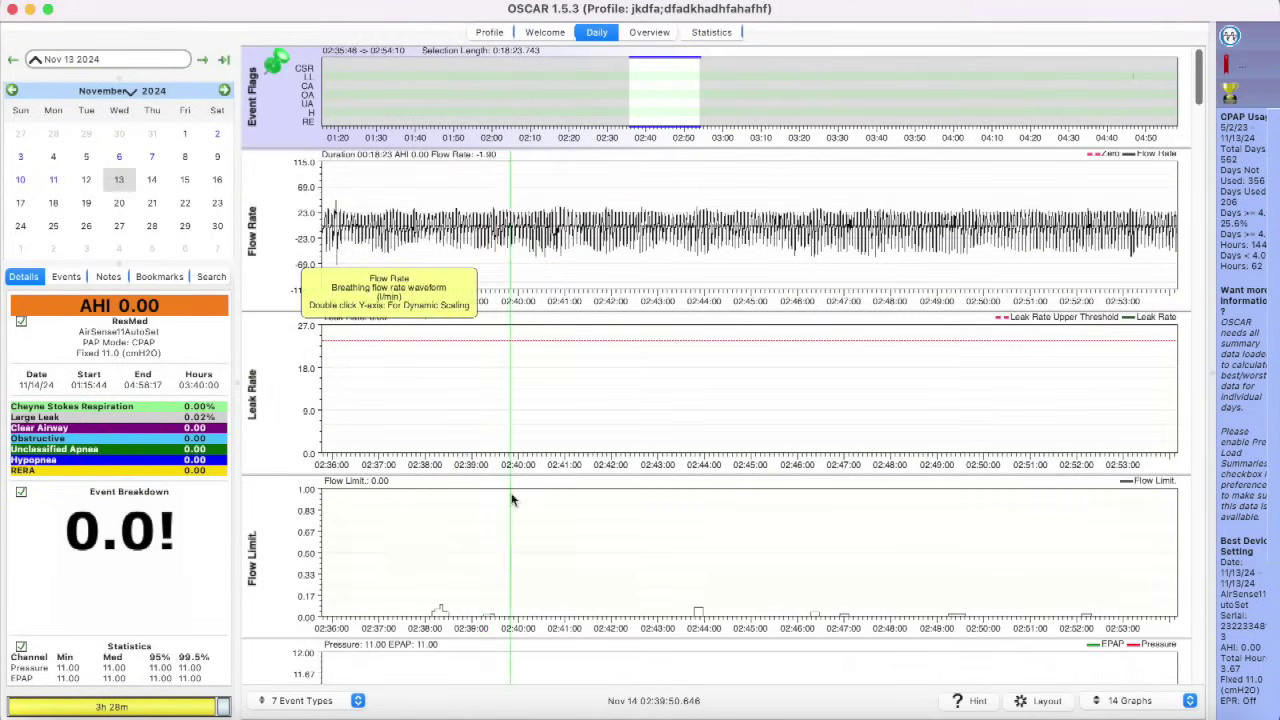
pyautogui.scroll(-15, 511, 500)
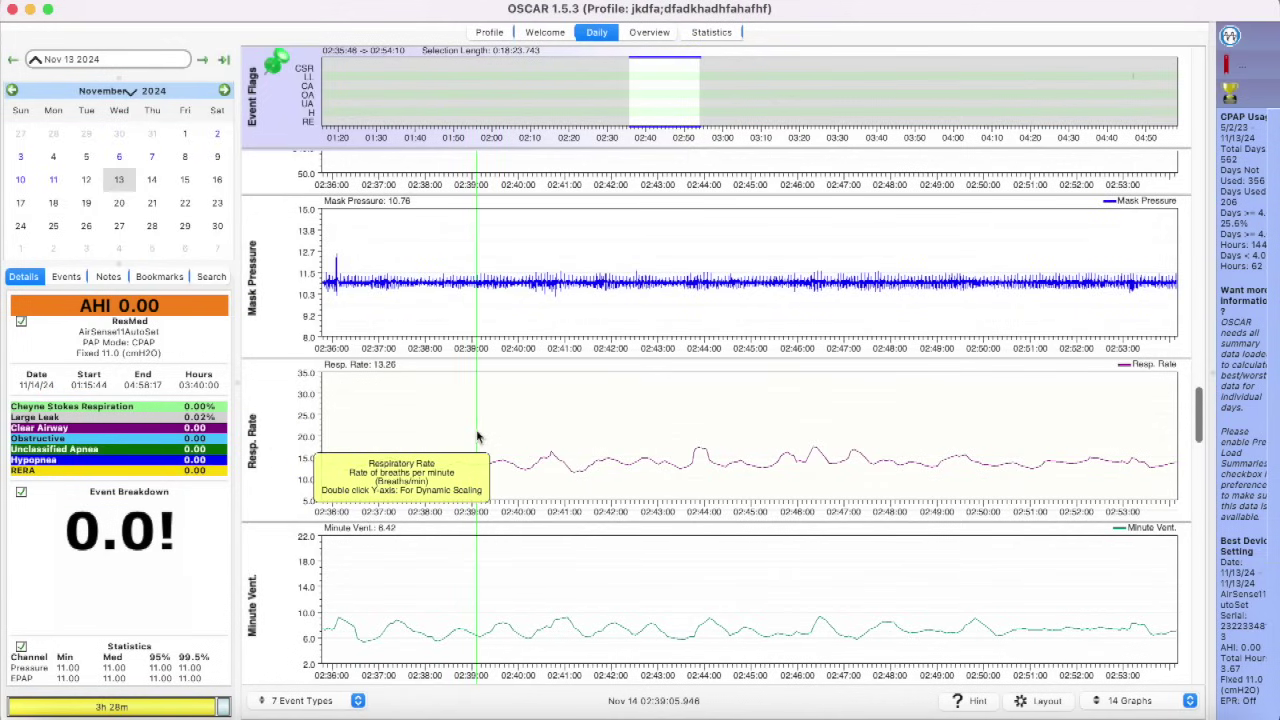
pyautogui.scroll(-3, 476, 437)
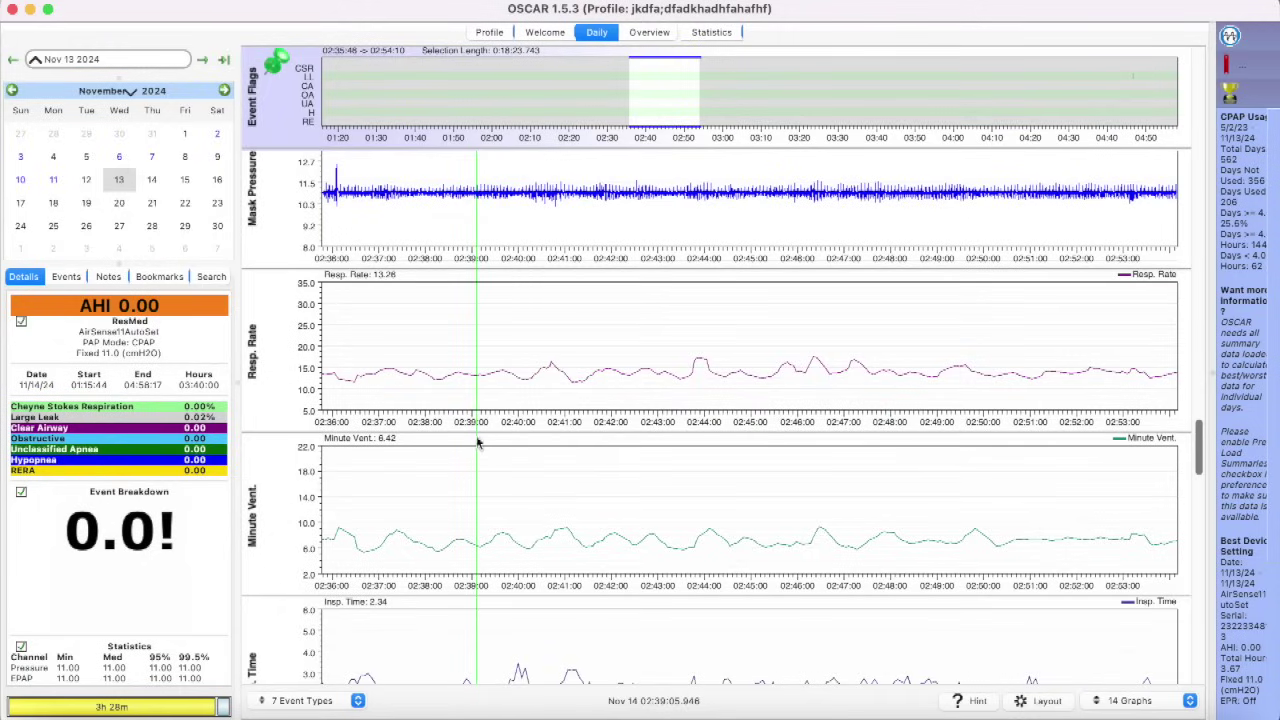
pyautogui.scroll(-3, 466, 490)
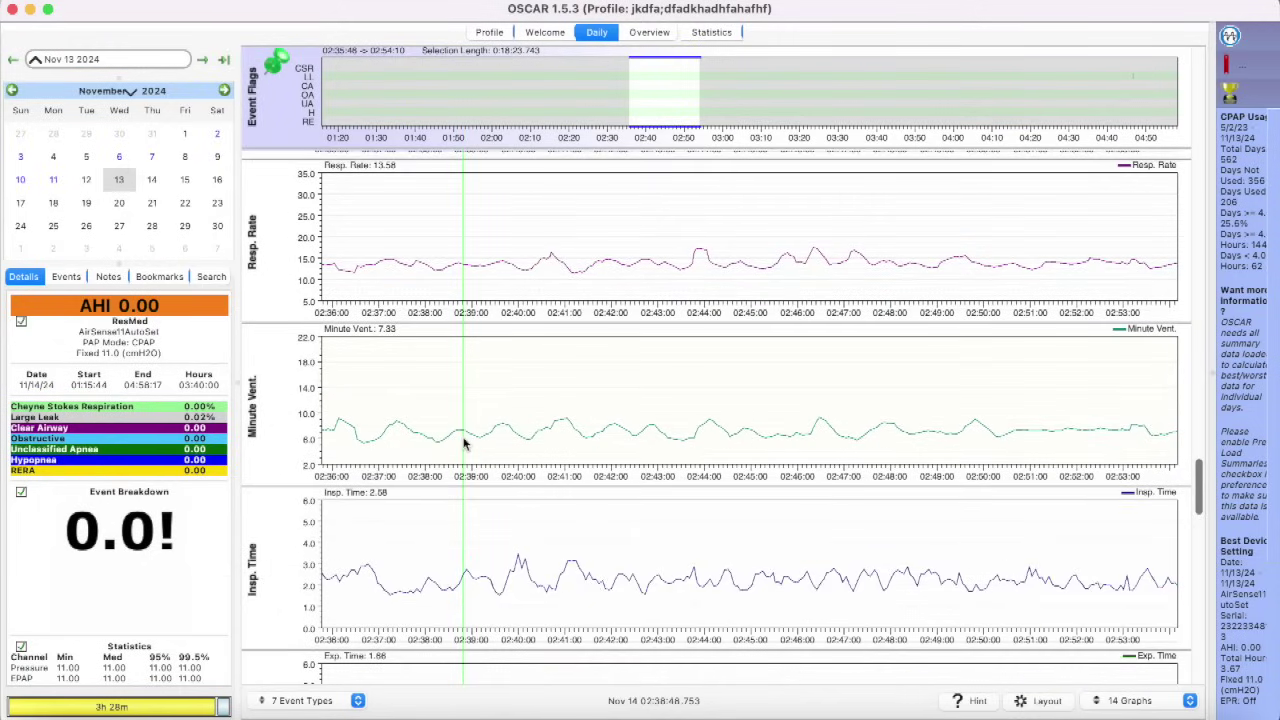
pyautogui.scroll(-5, 463, 443)
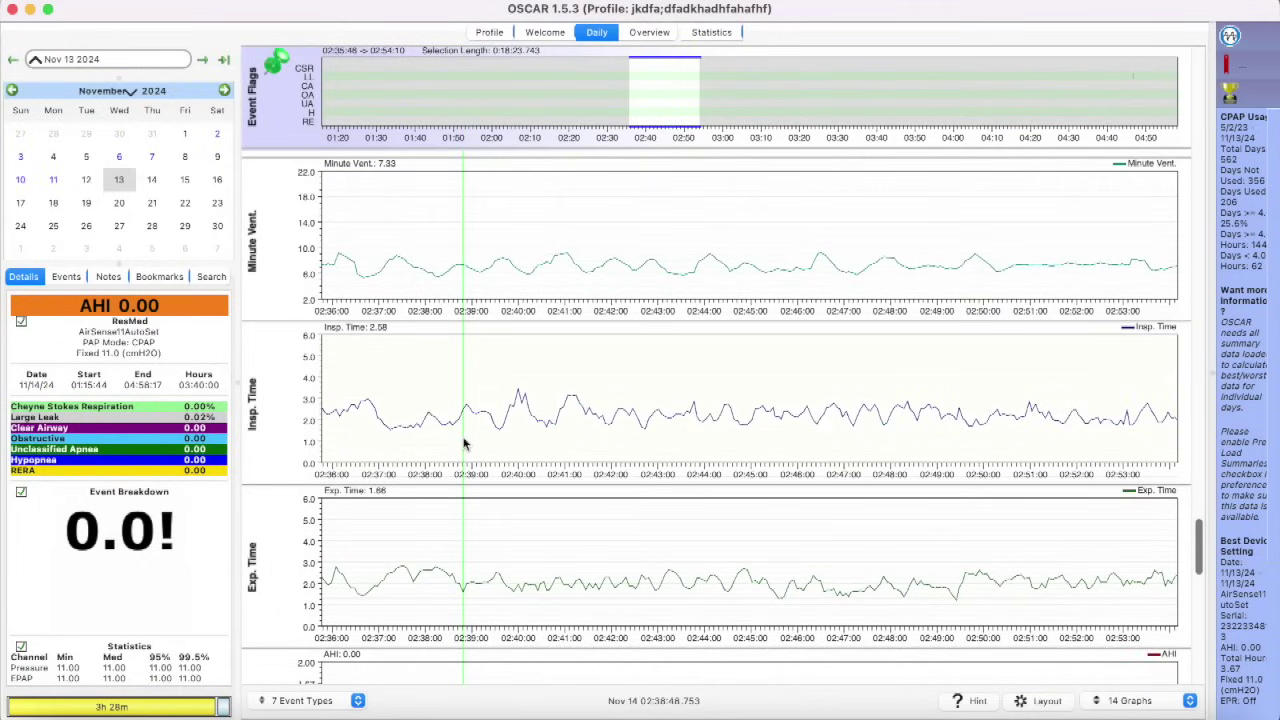
pyautogui.scroll(-4, 465, 442)
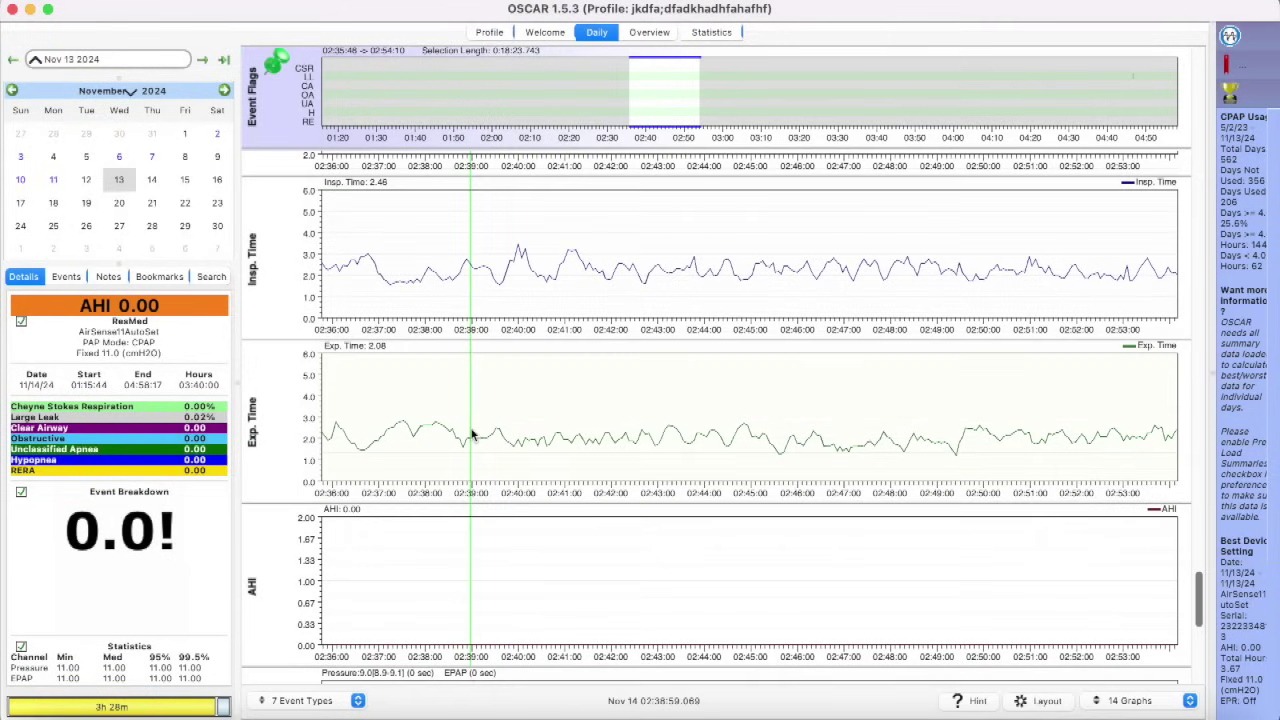
pyautogui.scroll(-4, 472, 434)
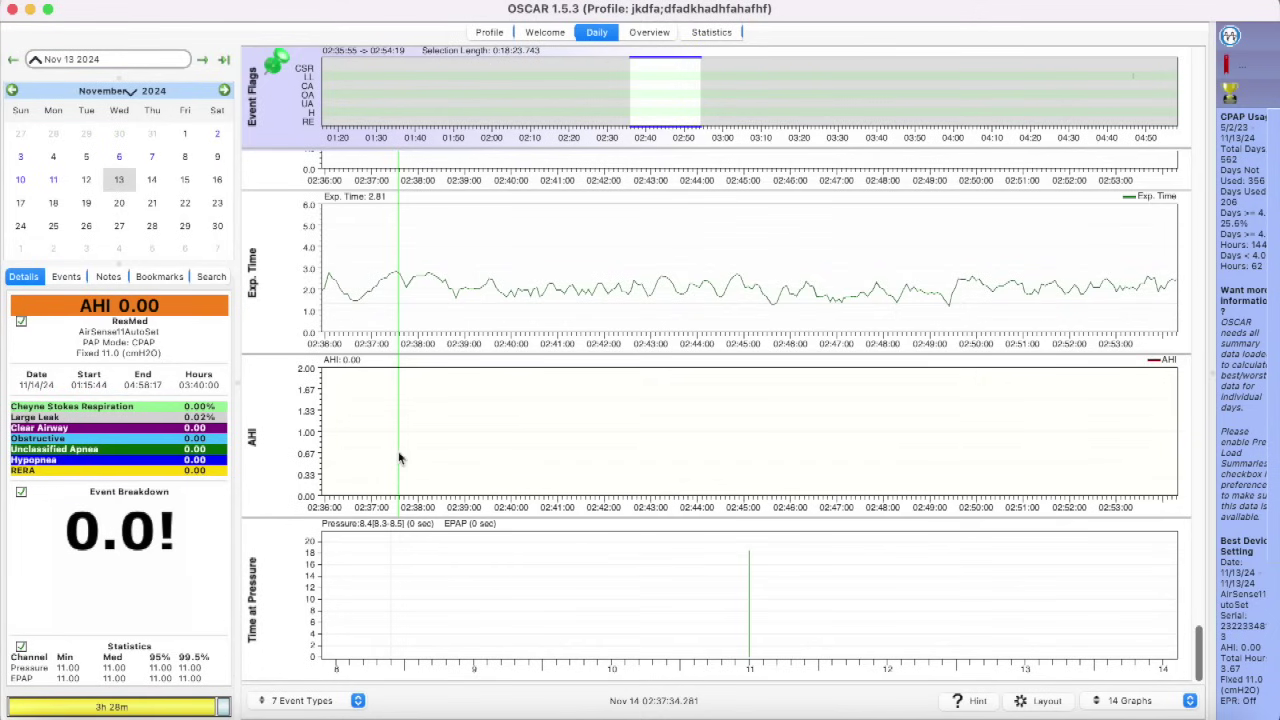
# Step: Shrink the Flow Limit. graph slightly and move the Pressure graph above it, directly below Leak Rate
pyautogui.scroll(20, 402, 574)
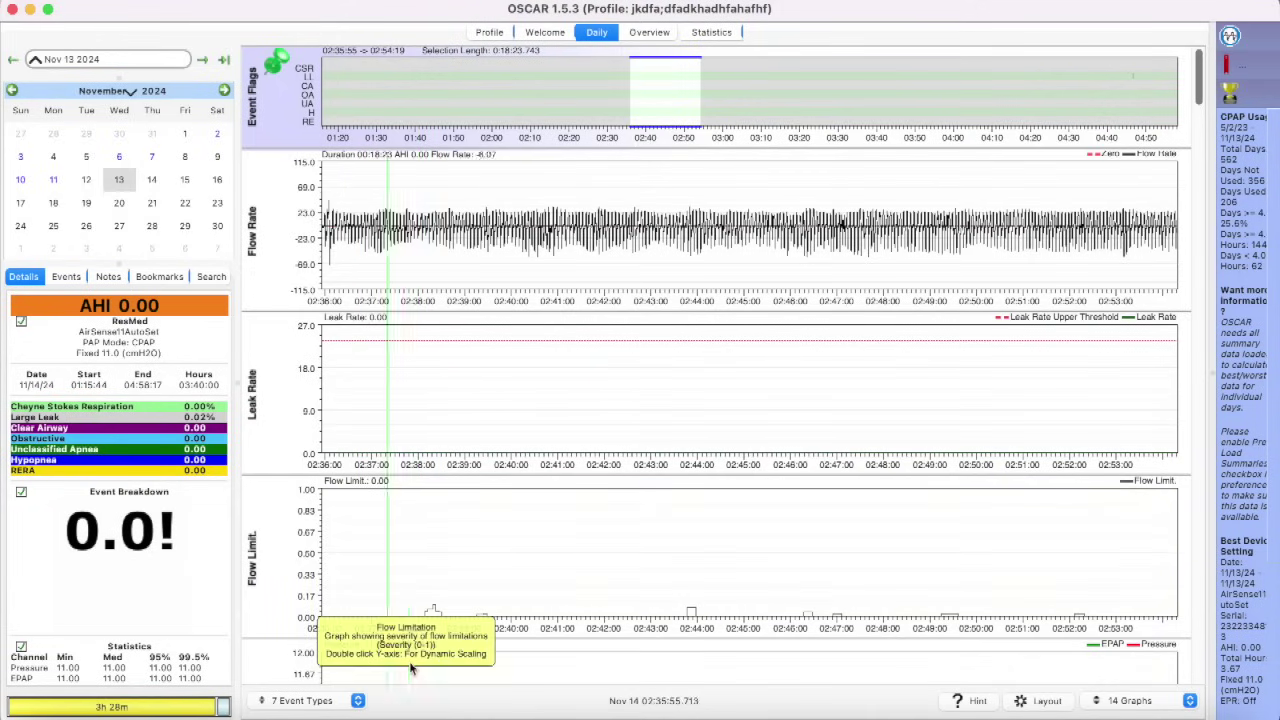
pyautogui.scroll(-1, 630, 610)
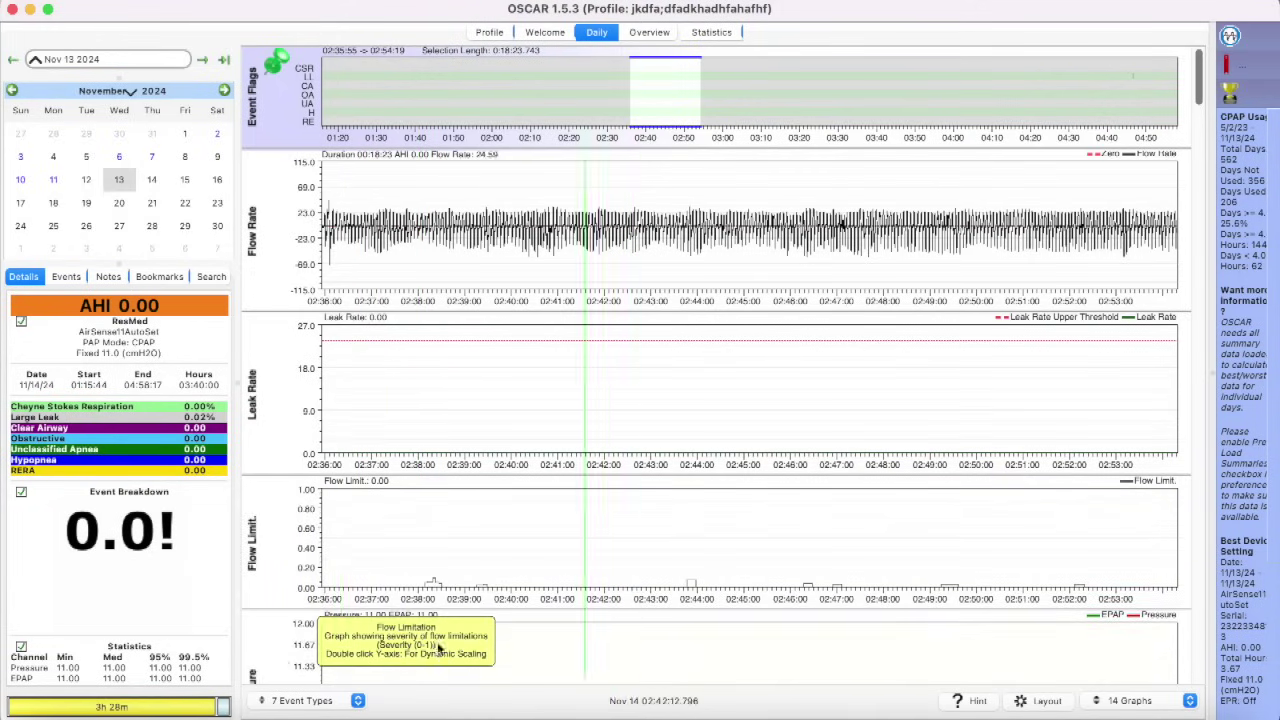
pyautogui.moveTo(252, 665); pyautogui.dragTo(267, 543)
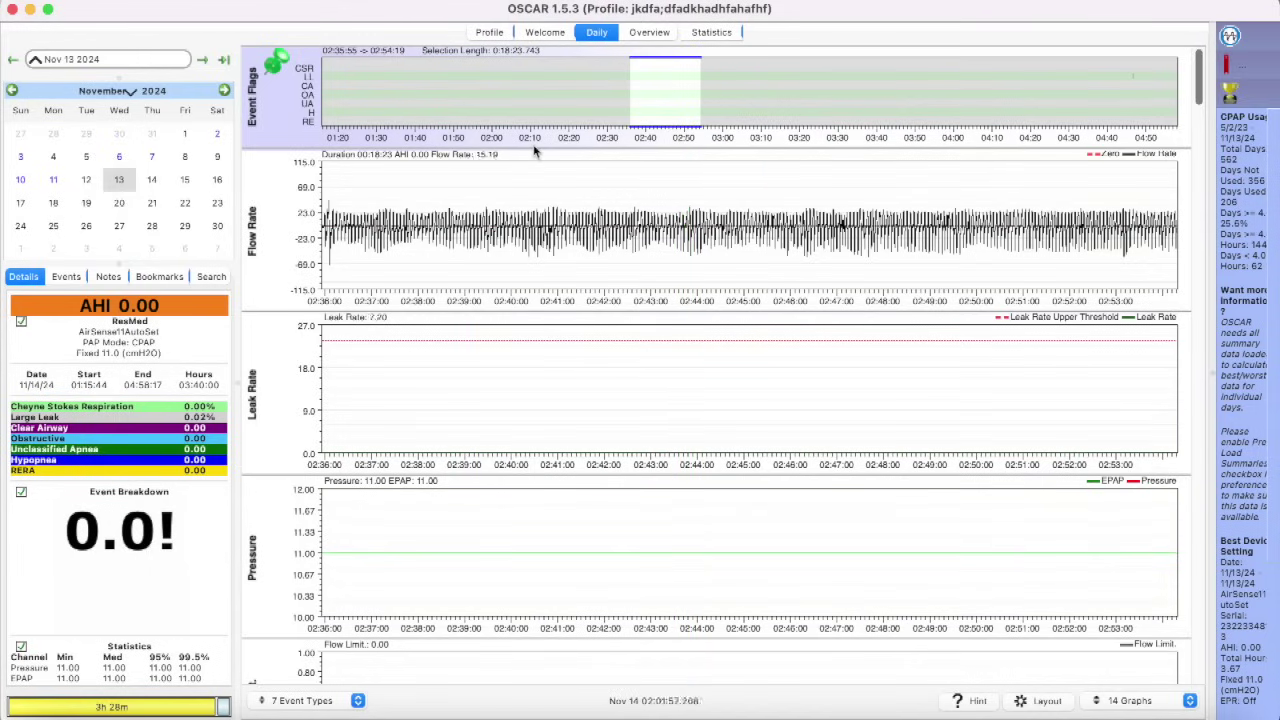
# Step: Zoom the graphs out to the whole night and in on Flow Rate to about three minutes around 02:58
pyautogui.scroll(-8, 536, 151)
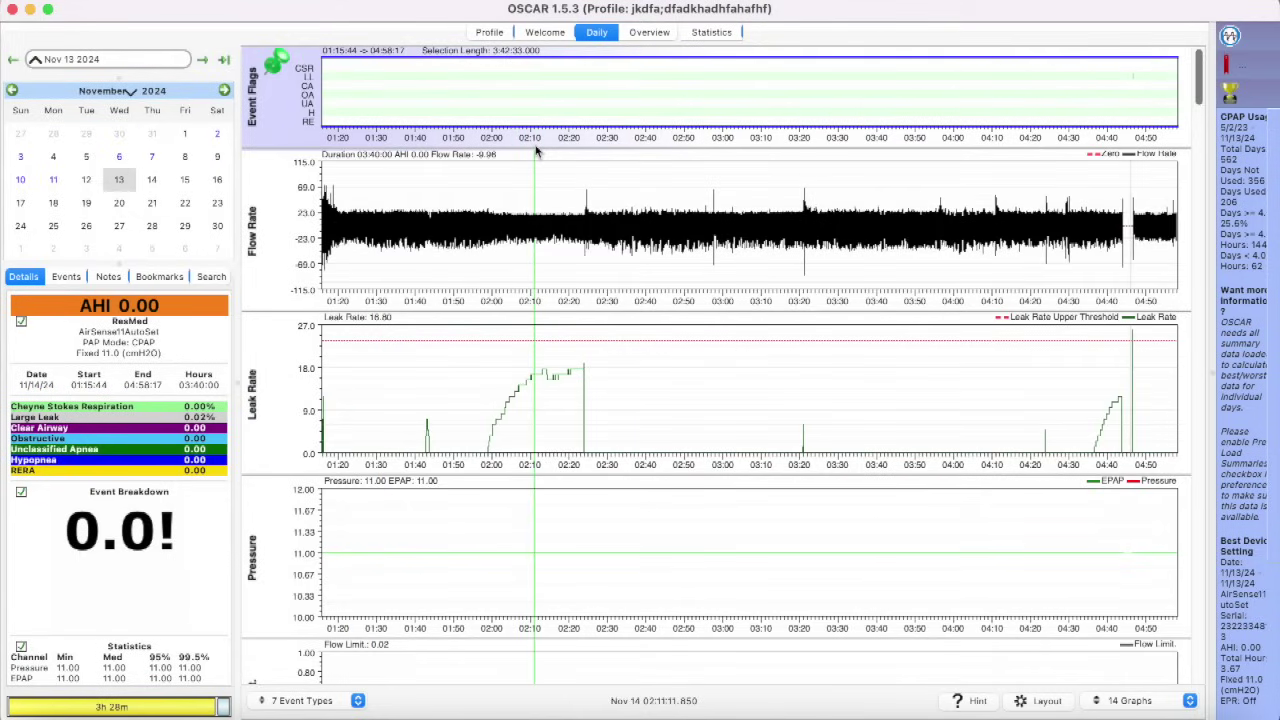
pyautogui.scroll(8, 536, 151)
pyautogui.scroll(-8, 536, 151)
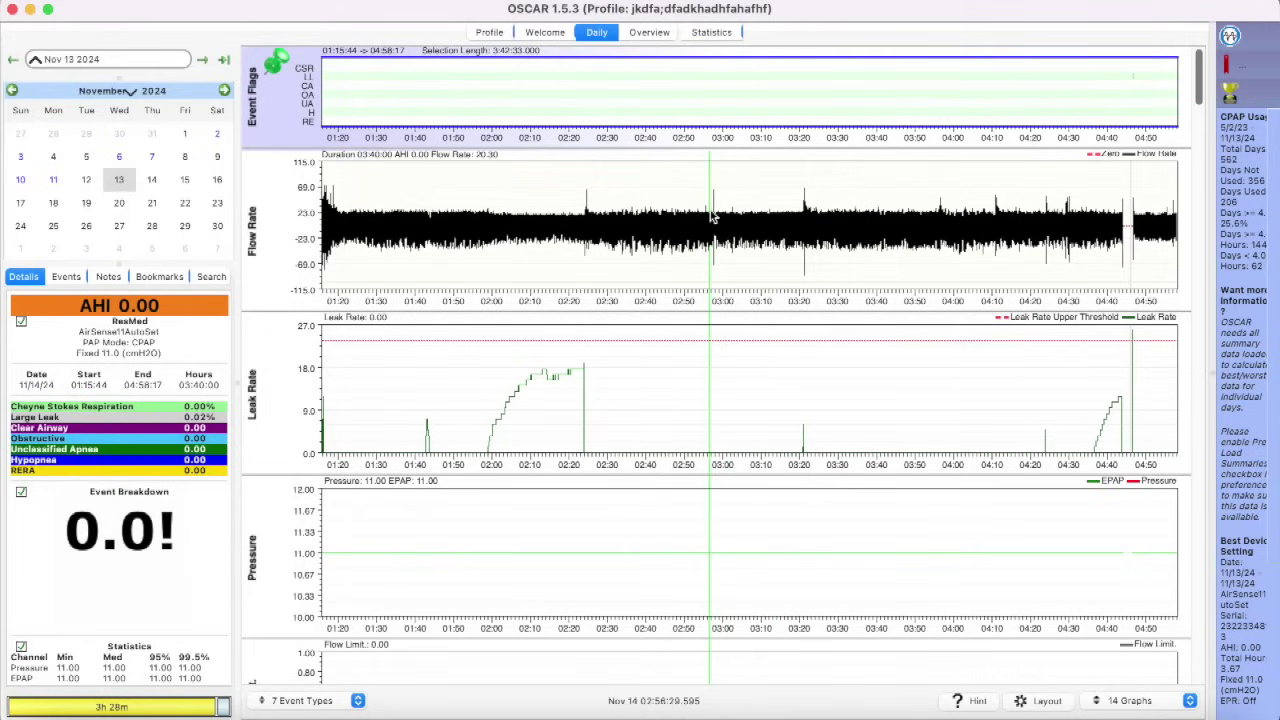
pyautogui.moveTo(709, 212); pyautogui.dragTo(728, 212)
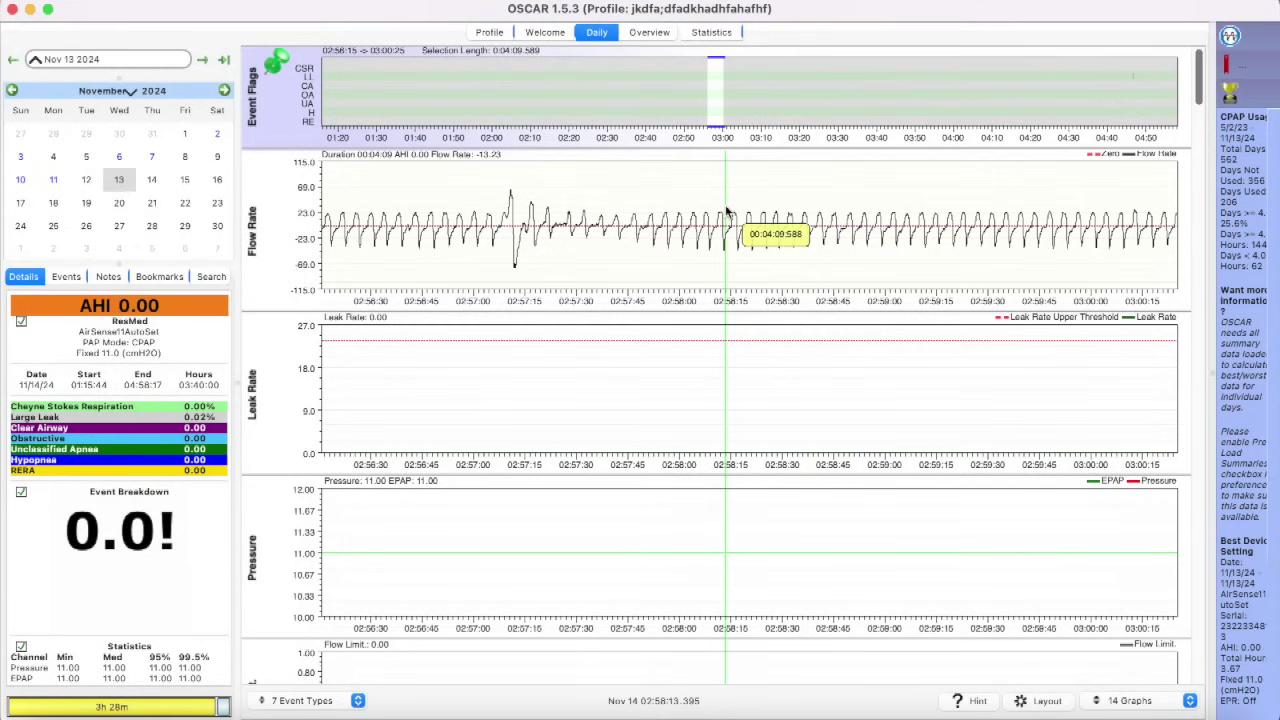
pyautogui.scroll(-5, 727, 212)
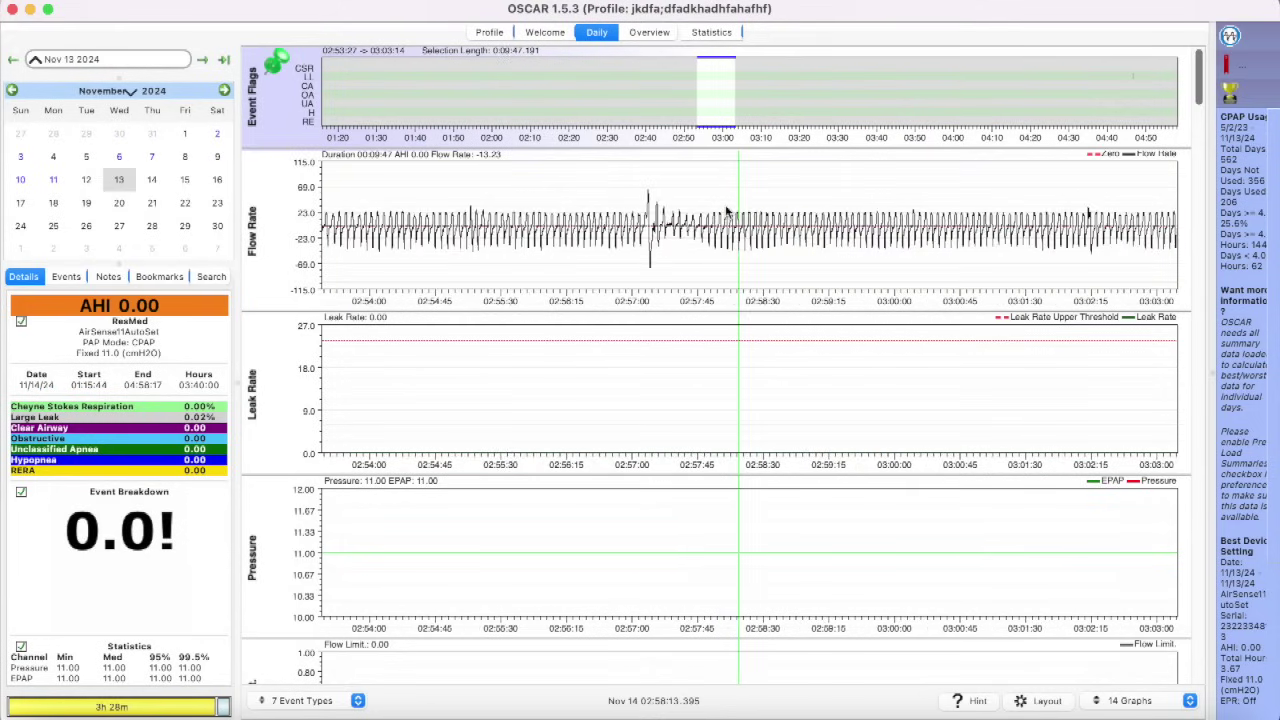
pyautogui.scroll(5, 727, 212)
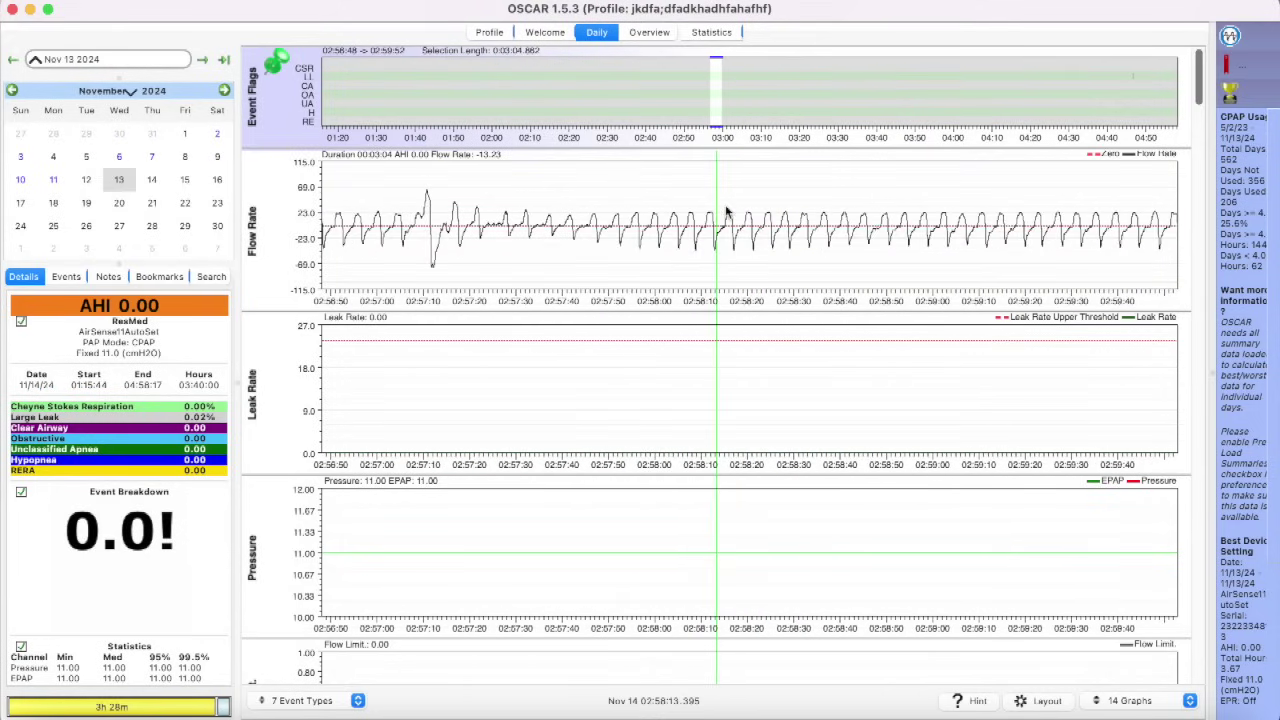
# Step: Pan the zoomed Flow Rate graph to earlier and later breaths, and widen the time range to about 30 minutes
pyautogui.hscroll(-5, 727, 212)
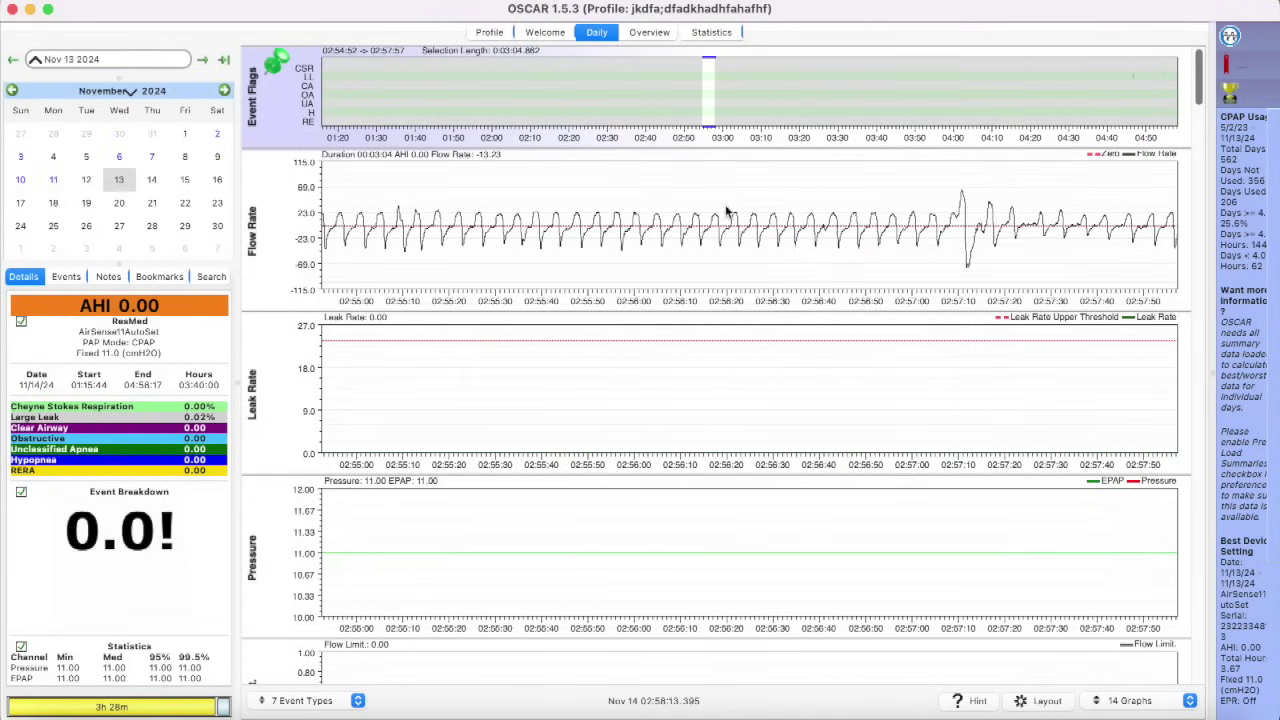
pyautogui.hscroll(3, 727, 212)
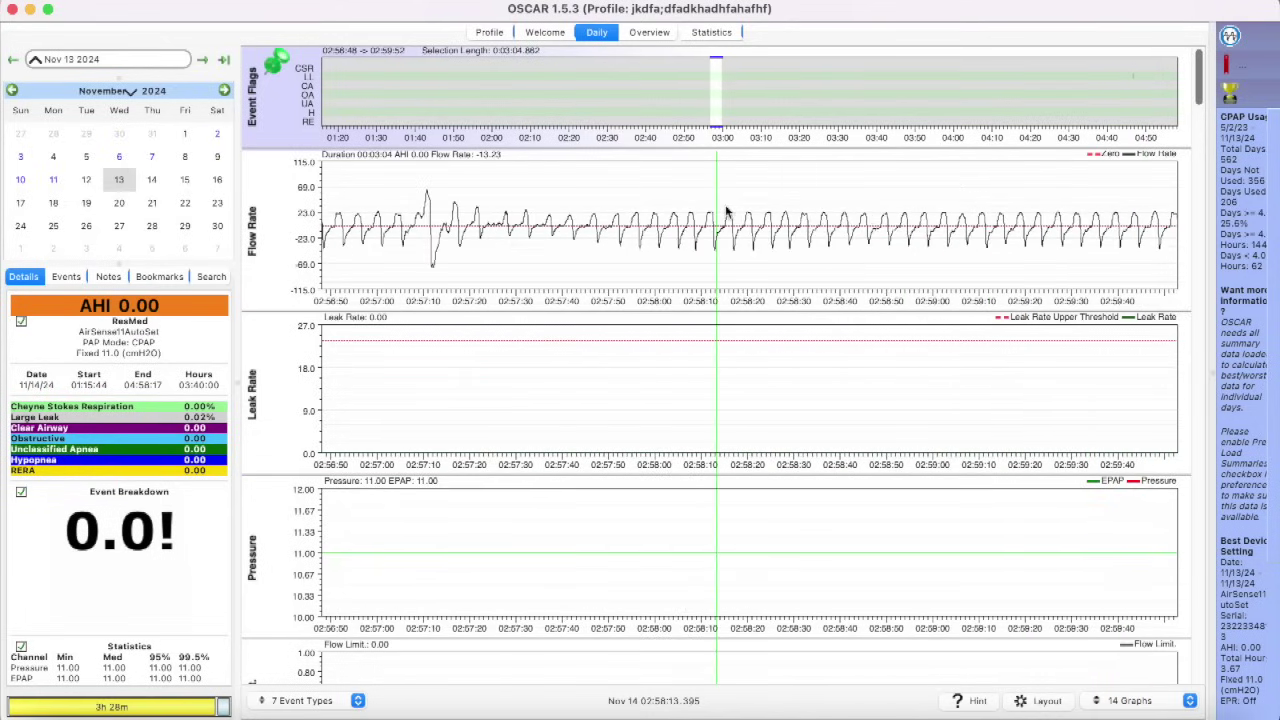
pyautogui.hscroll(-3, 727, 212)
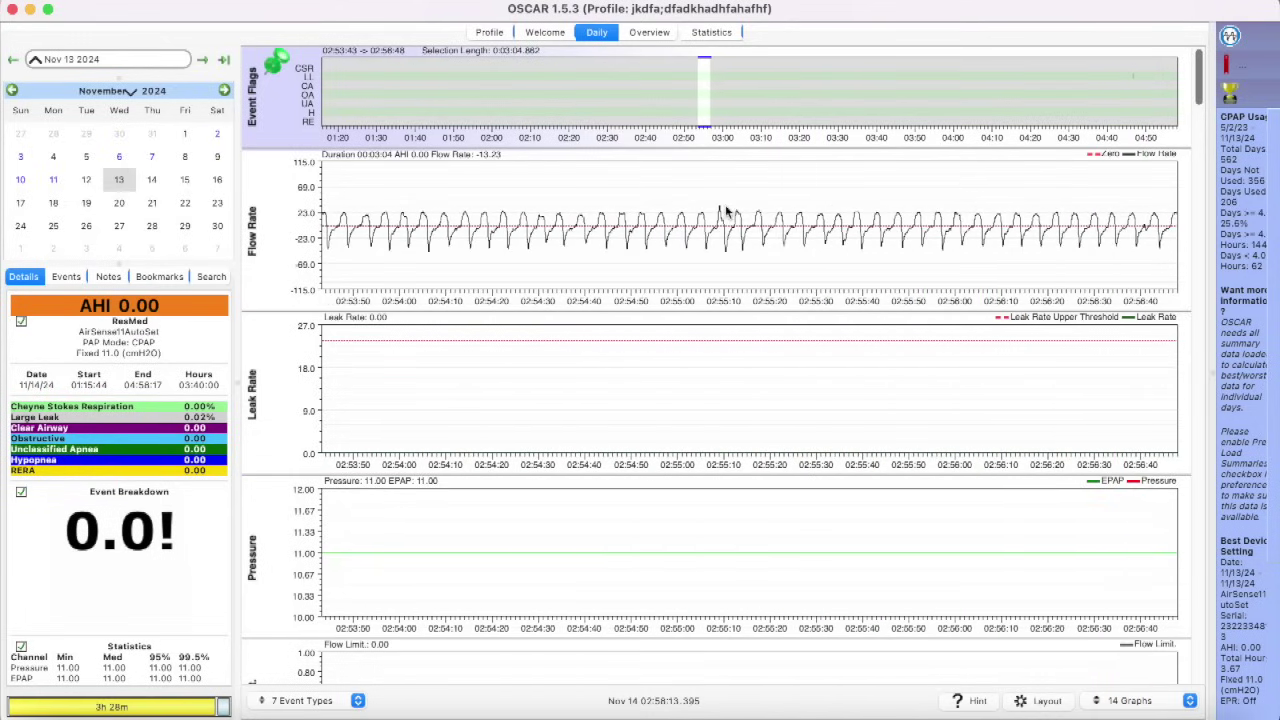
pyautogui.scroll(-3, 727, 212)
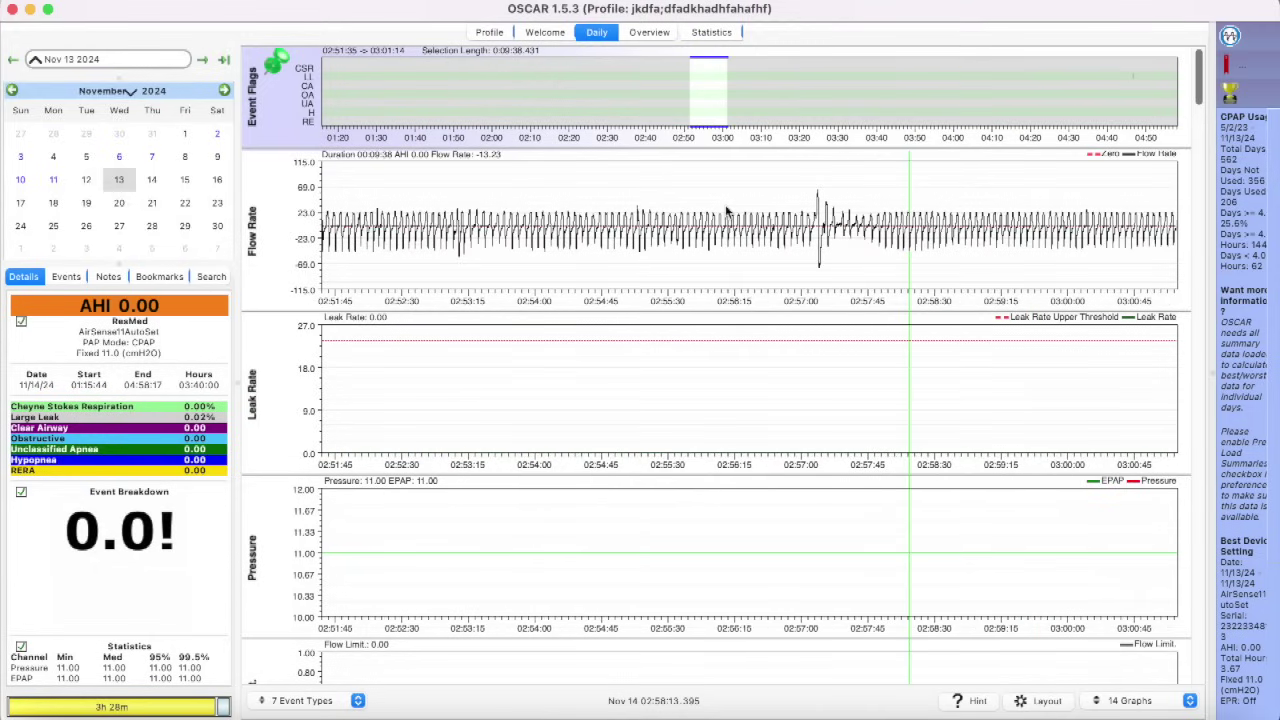
pyautogui.scroll(-8, 727, 212)
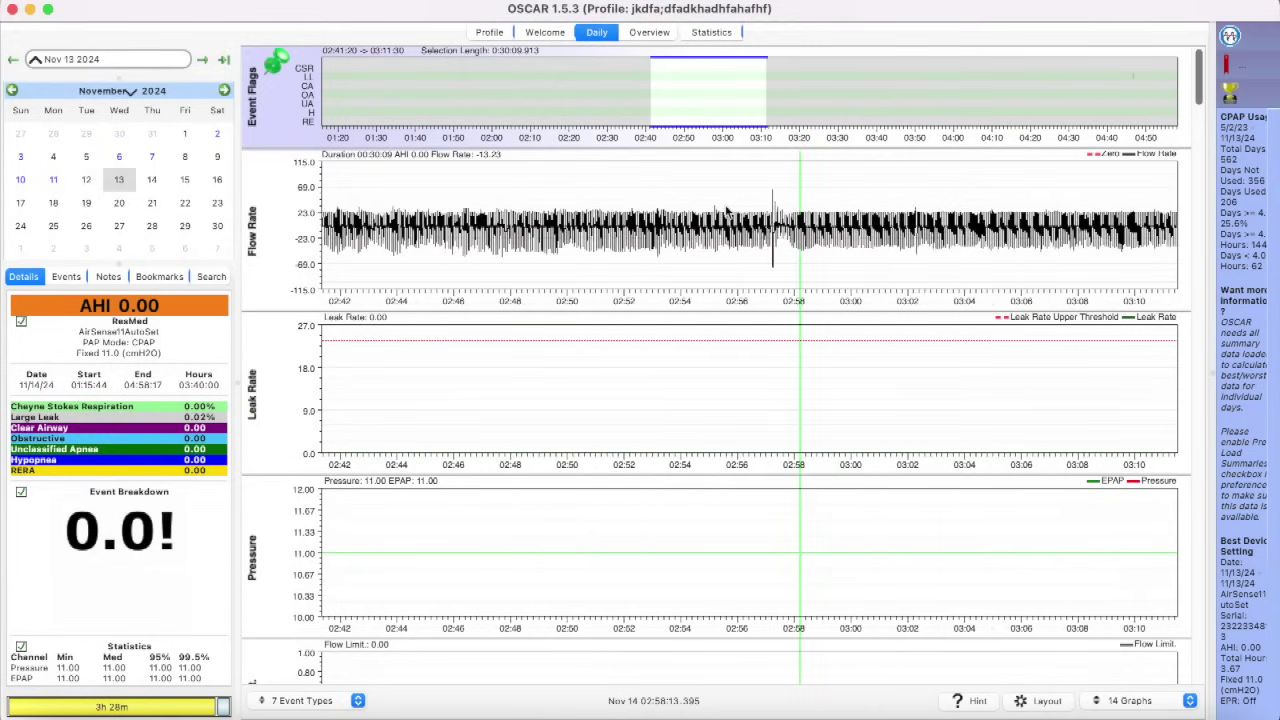
# Step: View the daily data for November 11, 10 and 7, and return to November 13
pyautogui.click(54, 181)
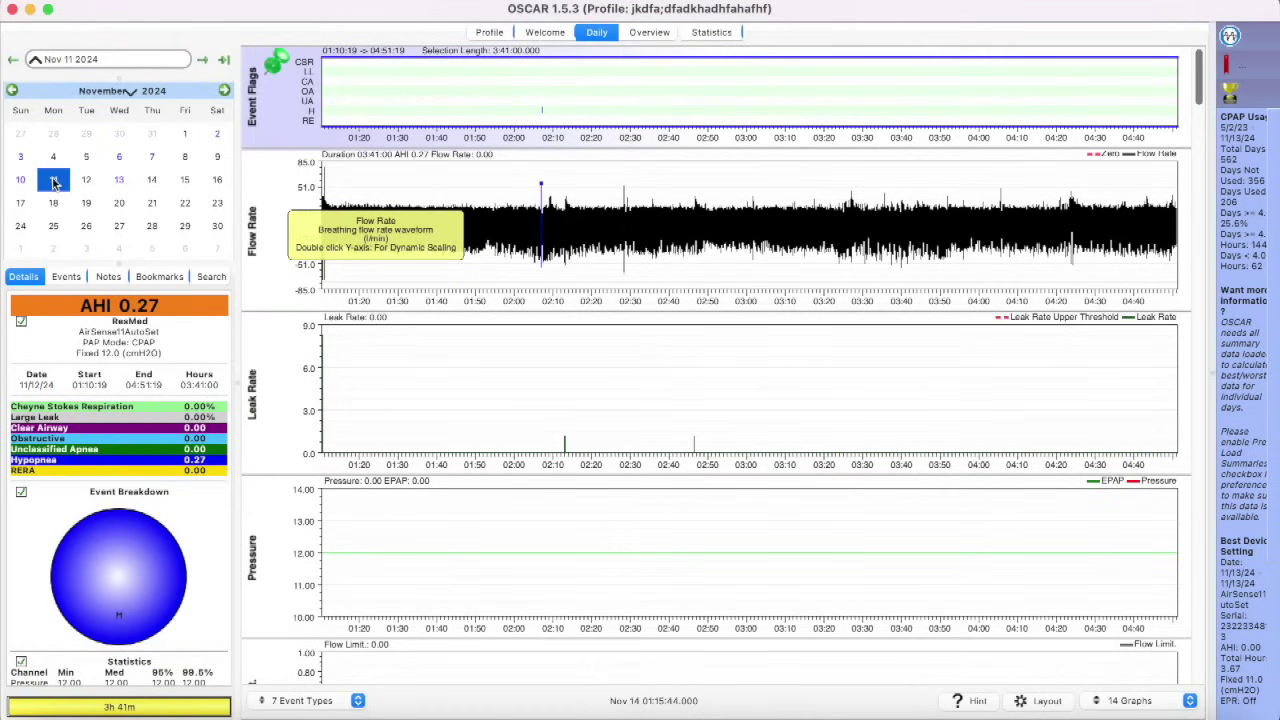
pyautogui.click(28, 182)
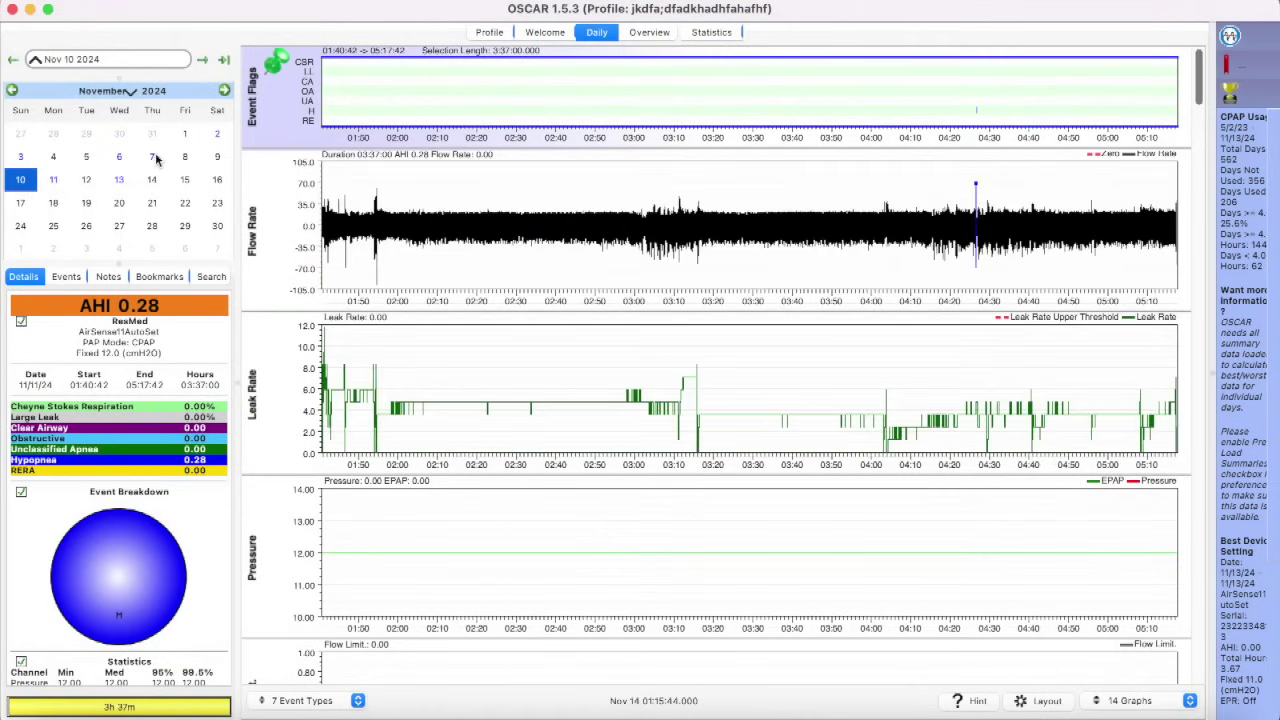
pyautogui.click(152, 158)
pyautogui.click(120, 185)
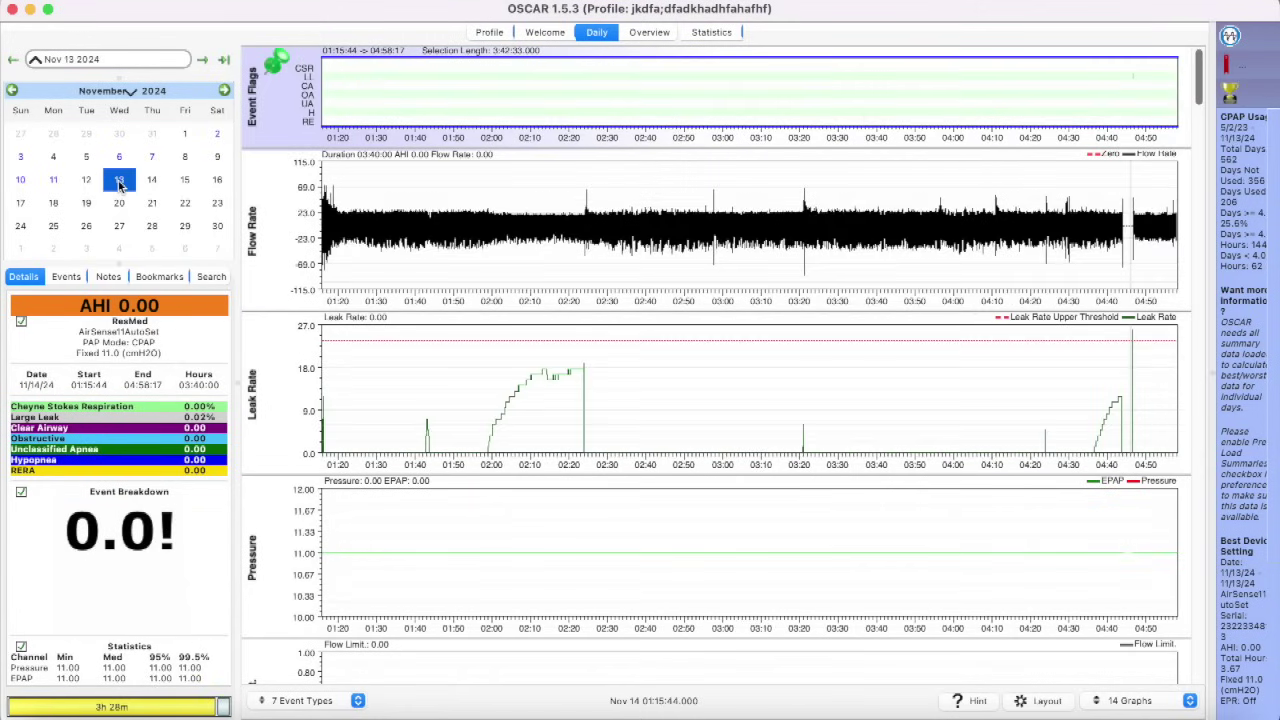
# Step: Add the journal note "Used for LankyLefty Video" to November 13
pyautogui.click(54, 182)
pyautogui.click(120, 185)
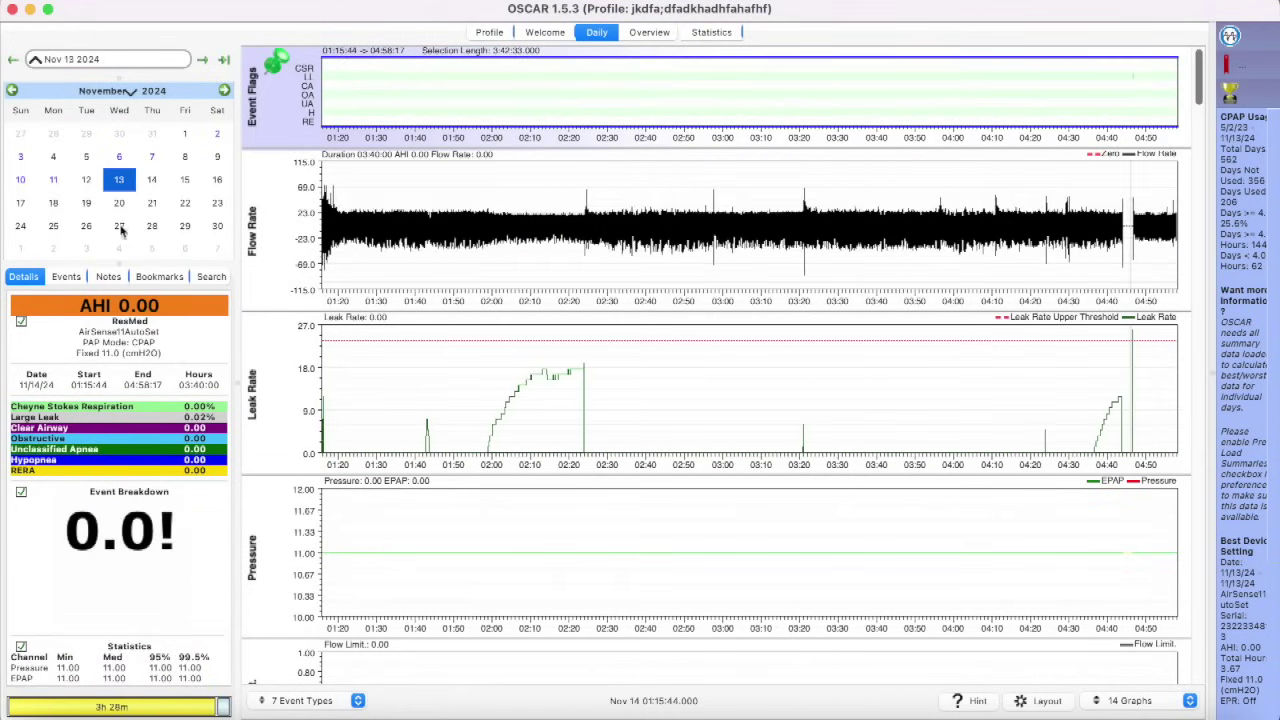
pyautogui.click(108, 278)
pyautogui.click(38, 352)
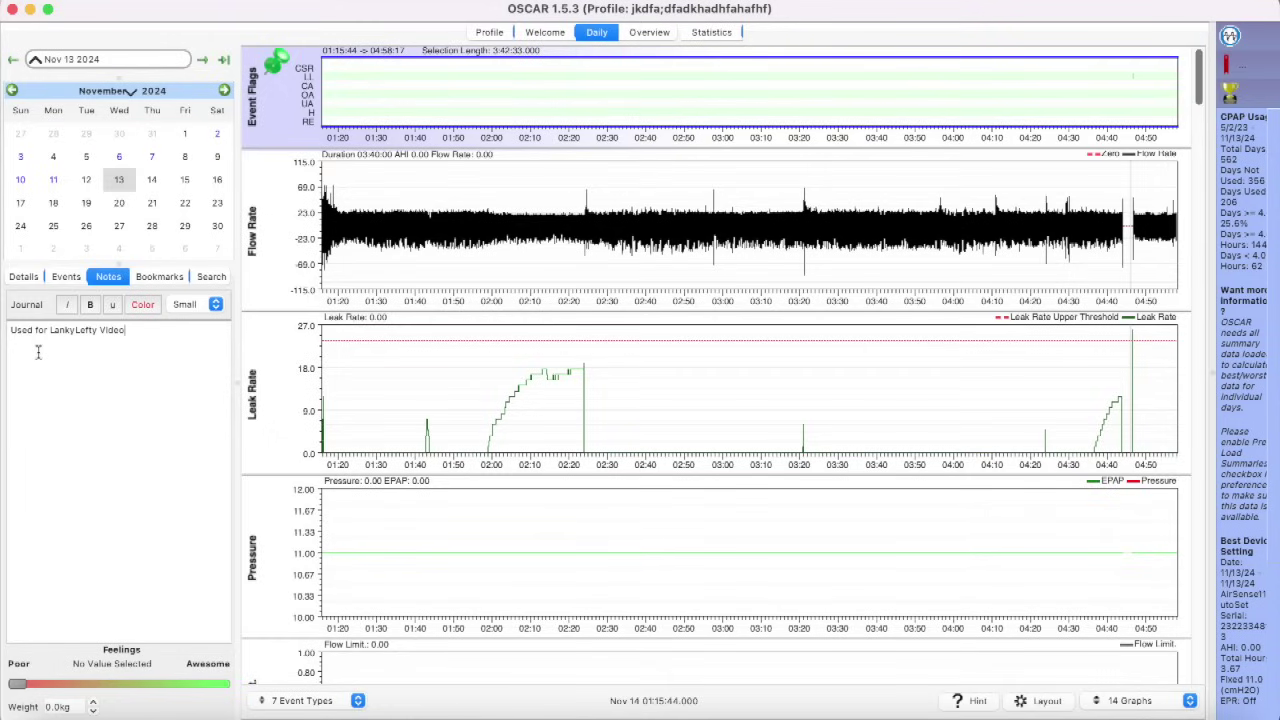
# Step: View the event lists for November 13 and November 10, and return to November 13 to read its journal note
pyautogui.click(62, 278)
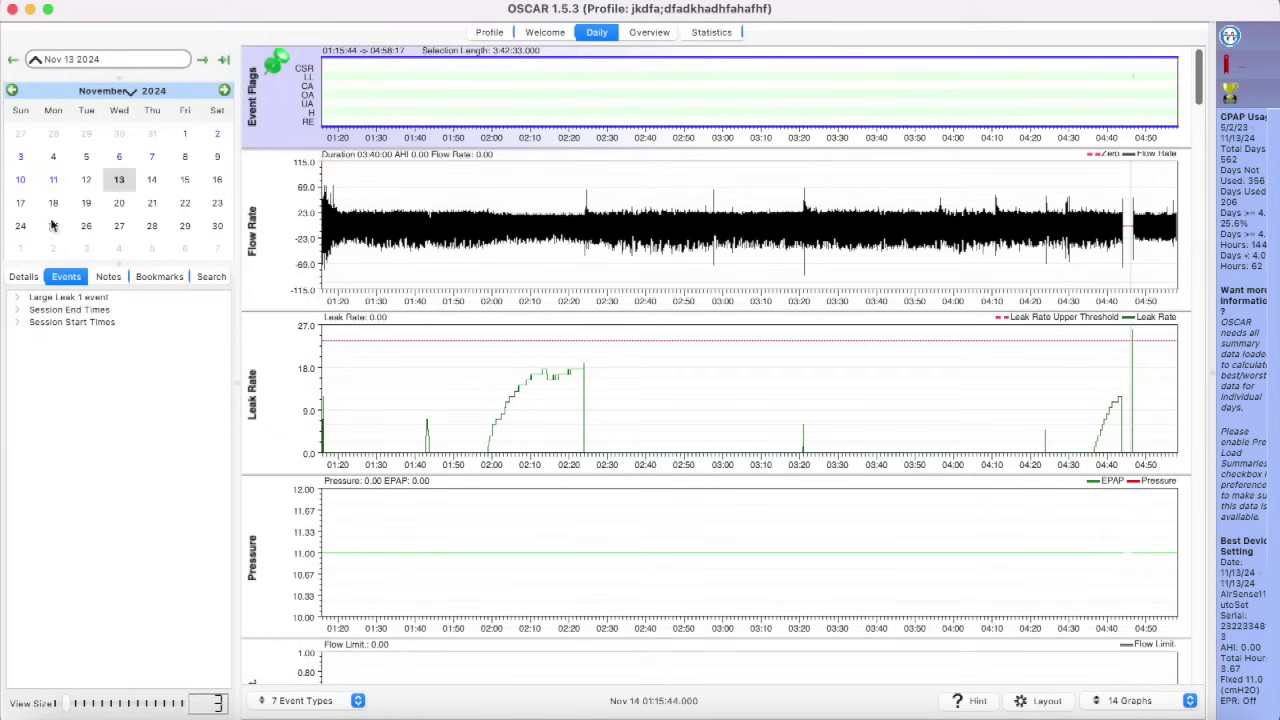
pyautogui.click(20, 180)
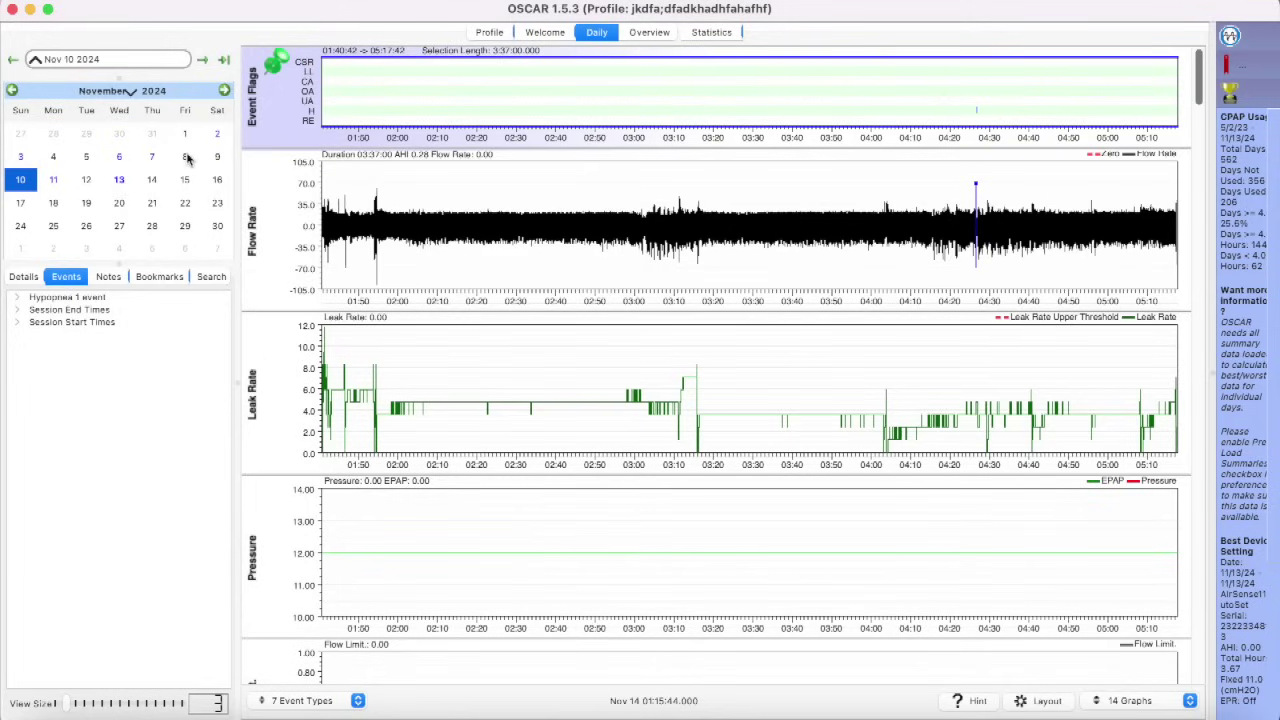
pyautogui.click(119, 180)
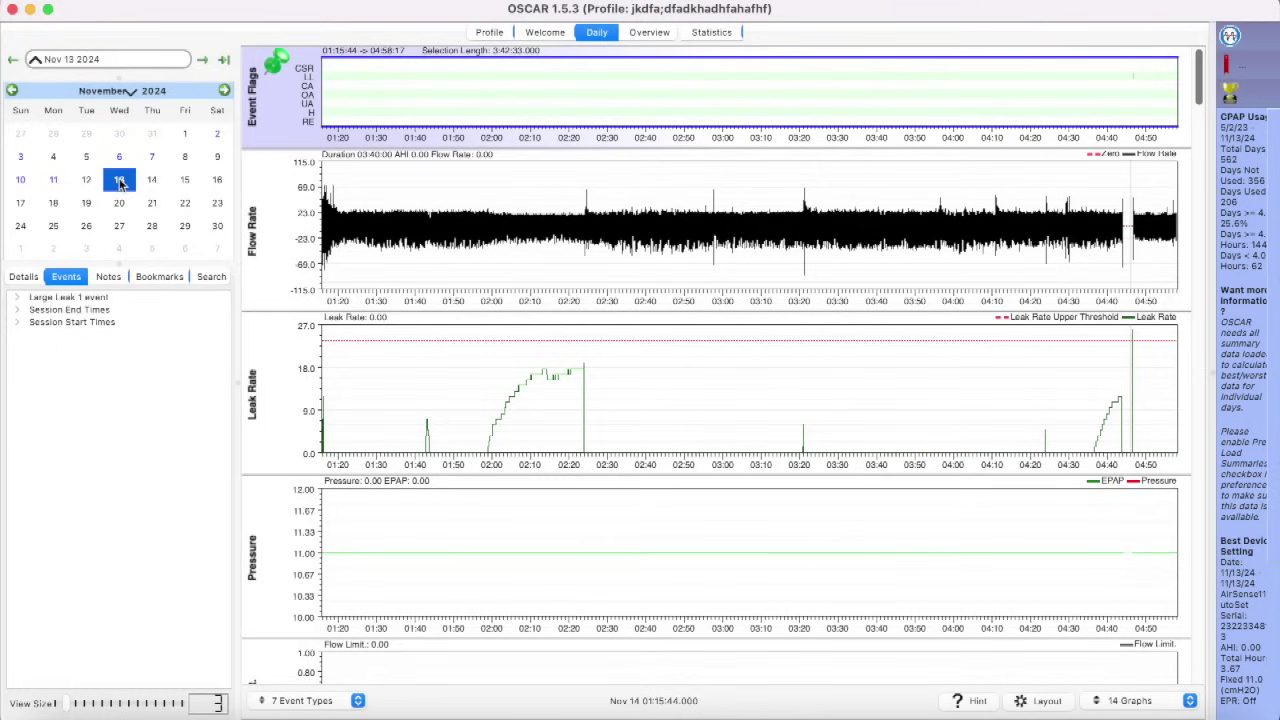
pyautogui.click(106, 279)
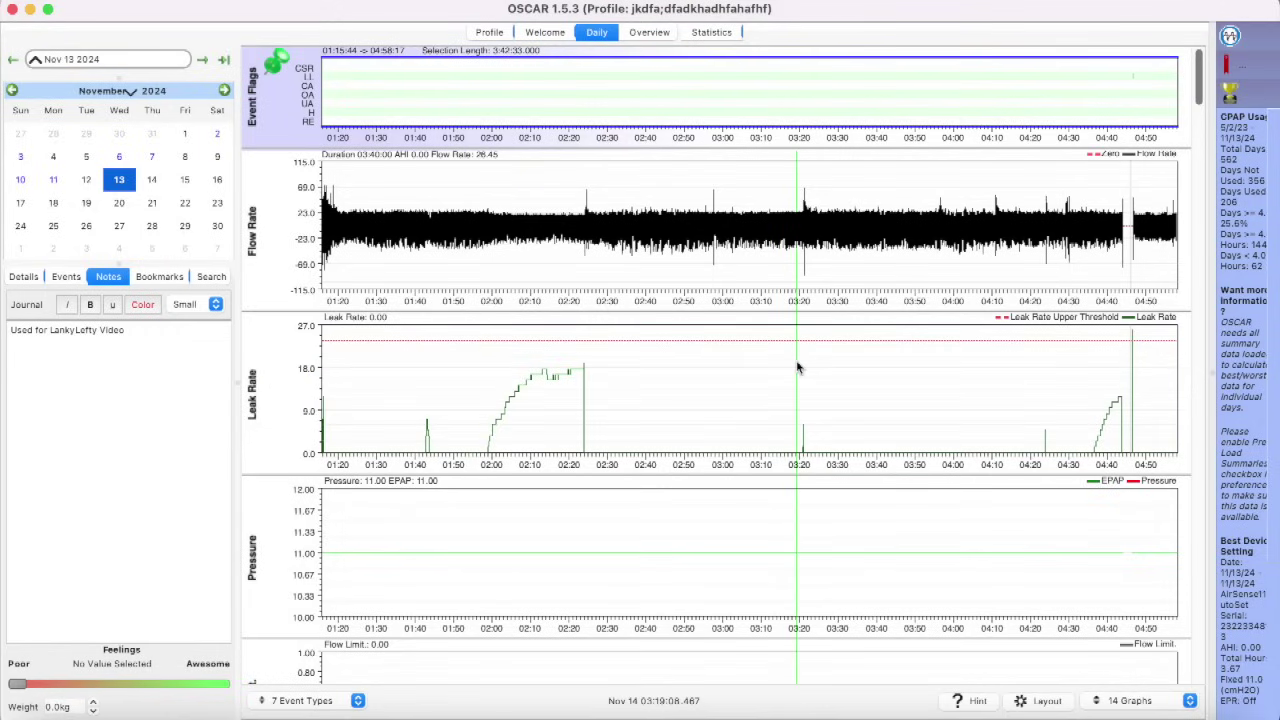
# Step: Review the last three months' overview charts and the CPAP statistics, including the changes to device settings
pyautogui.click(650, 33)
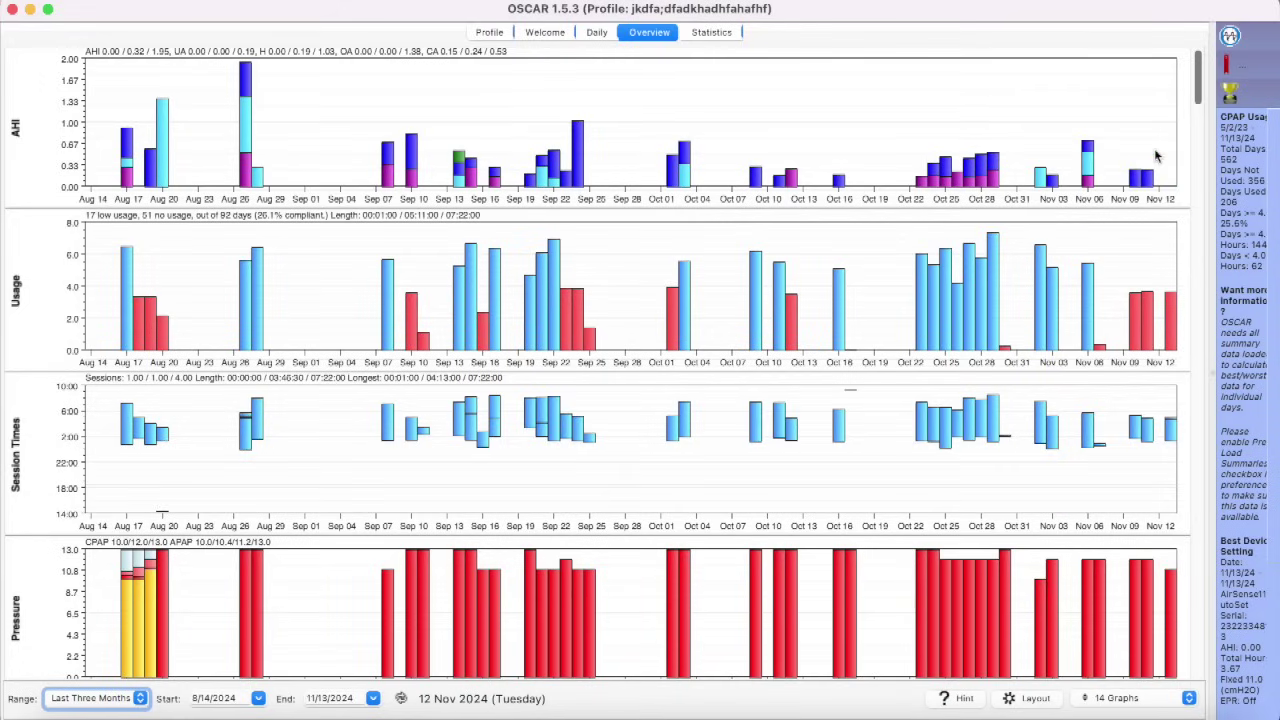
pyautogui.click(711, 32)
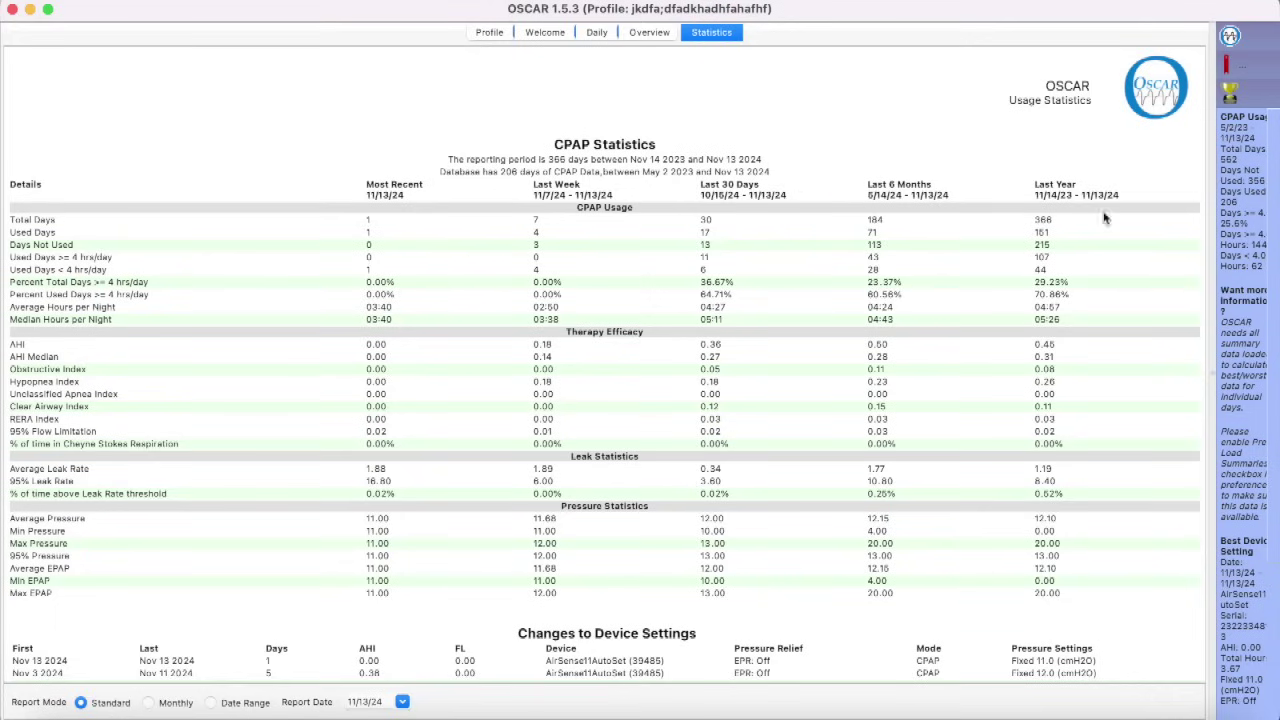
pyautogui.scroll(-5, 1072, 322)
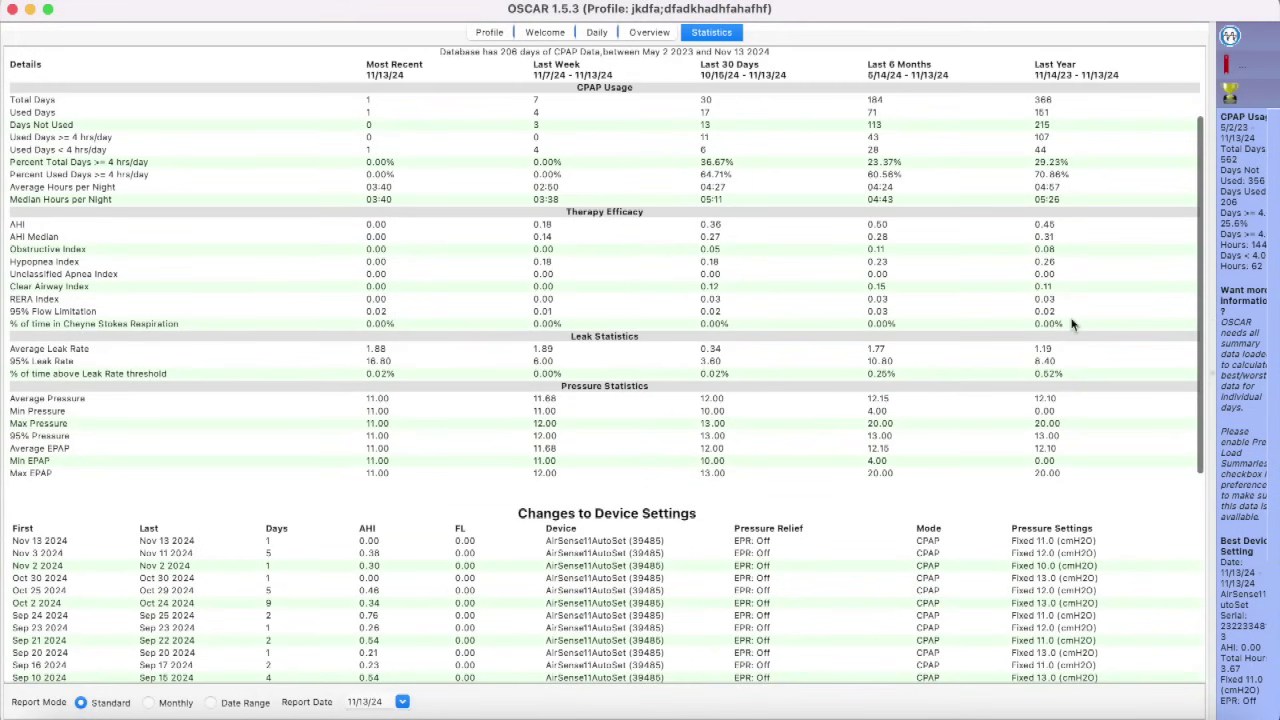
pyautogui.scroll(-1, 1072, 322)
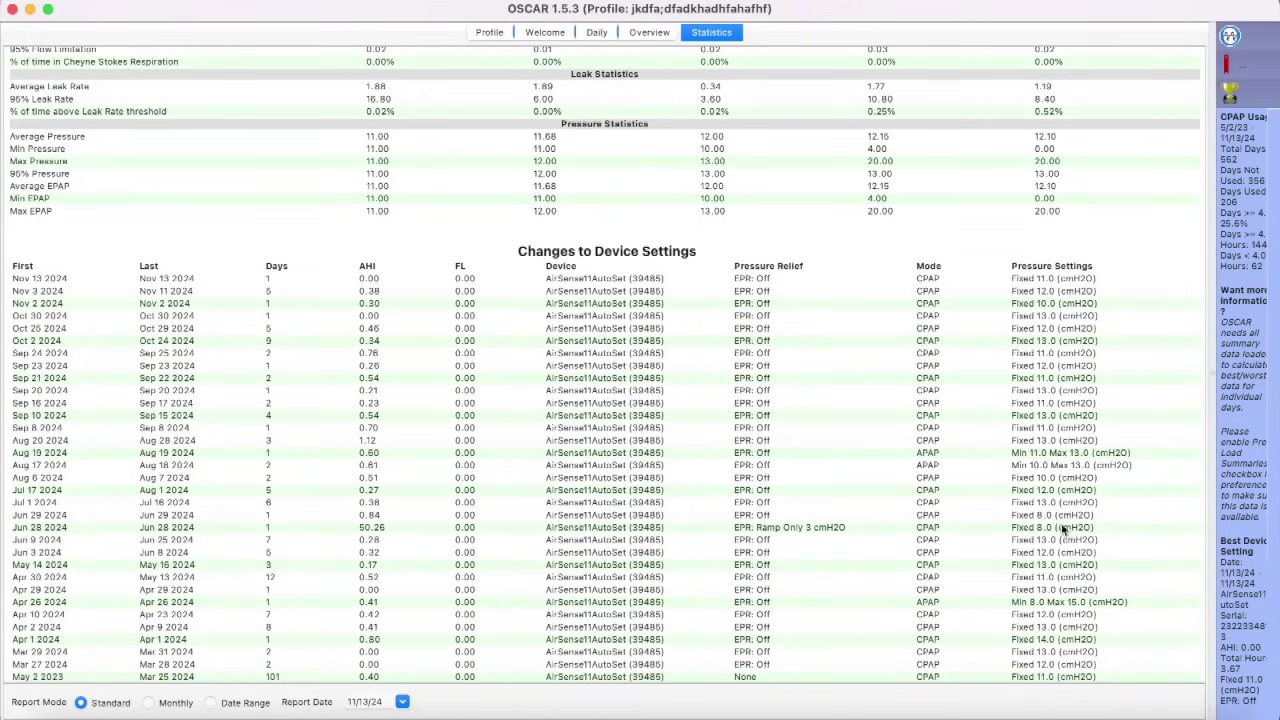
pyautogui.scroll(-3, 1065, 530)
pyautogui.scroll(3, 428, 348)
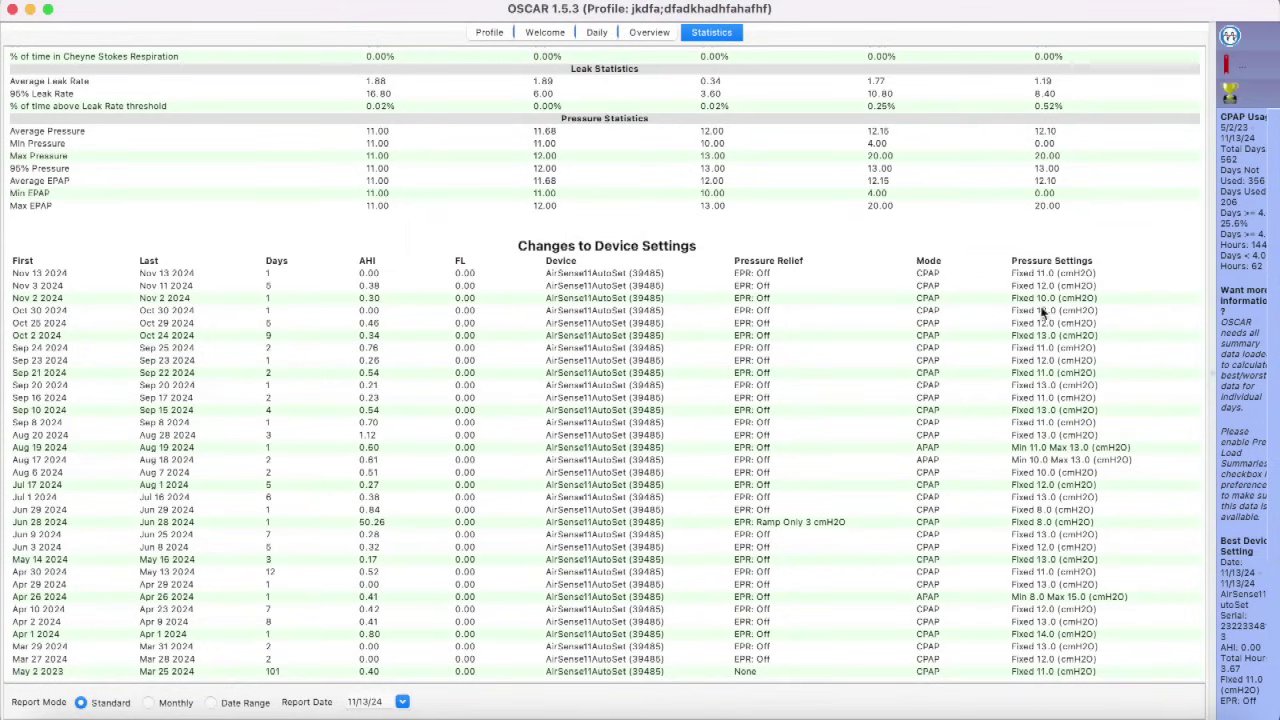
pyautogui.moveTo(1080, 313); pyautogui.dragTo(41, 314)
# Step: View the daily data for October 30, 29, 31, 25 and 24, 2024
pyautogui.click(597, 32)
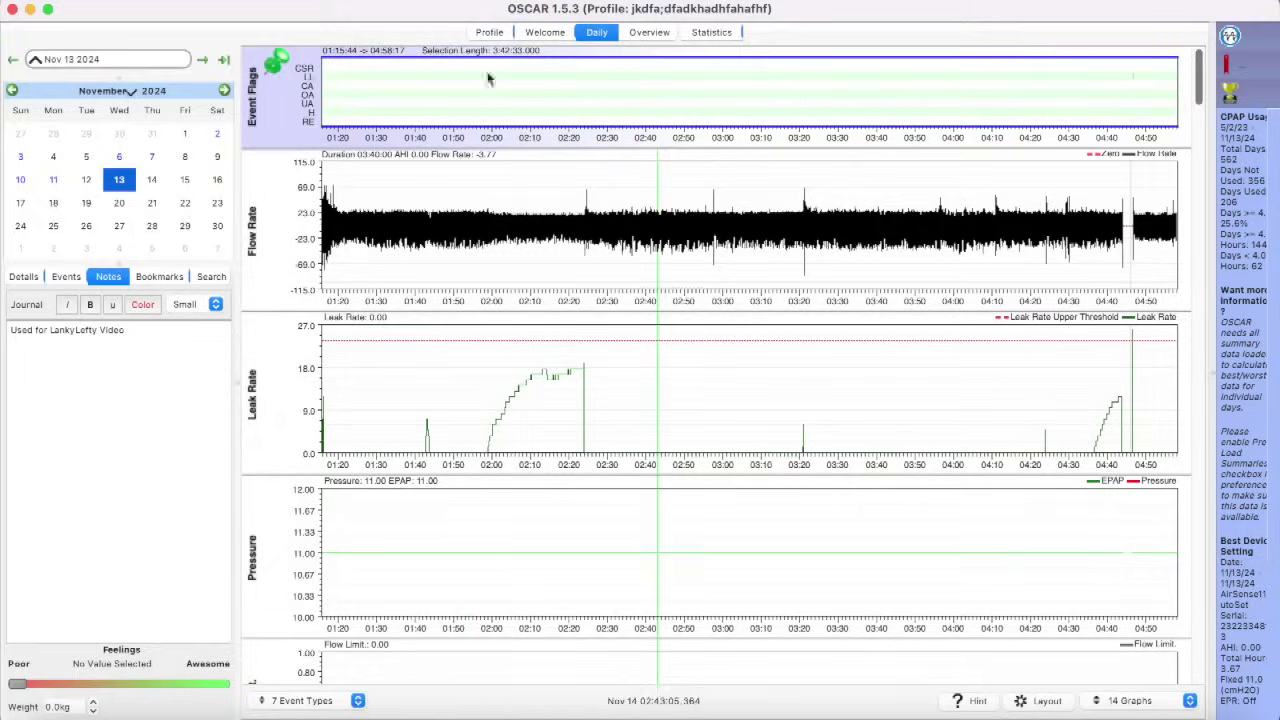
pyautogui.click(12, 90)
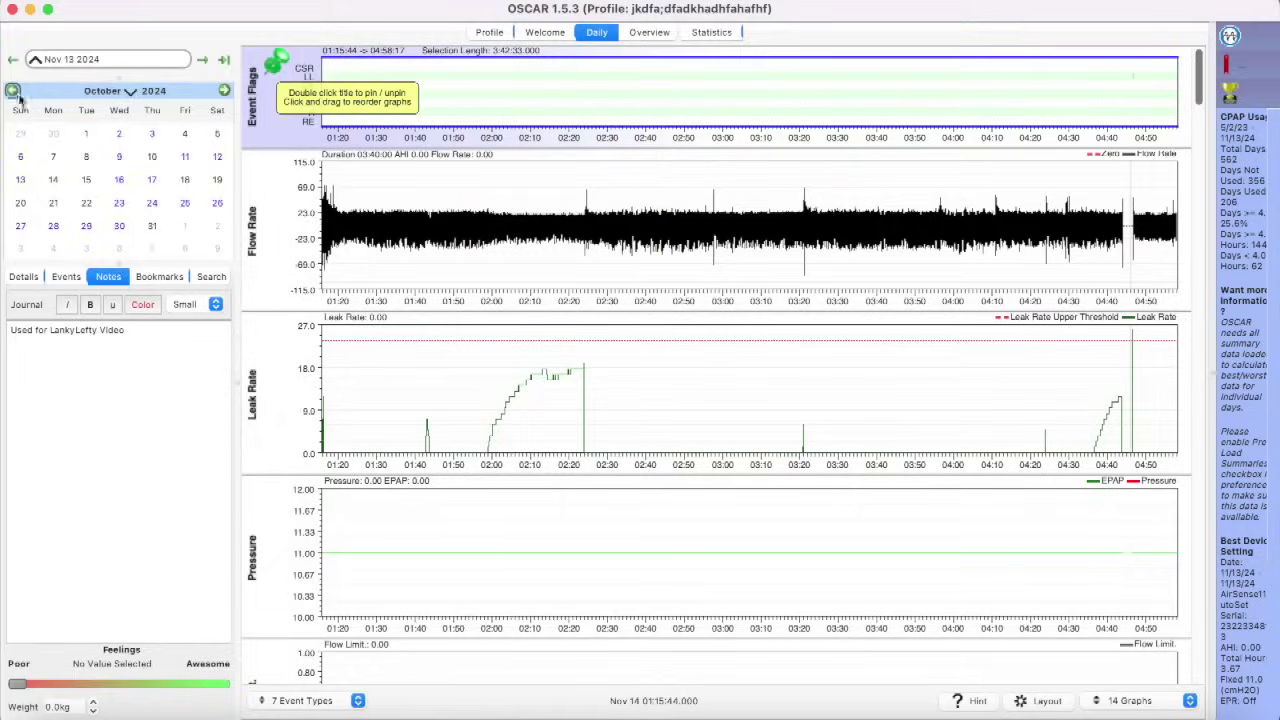
pyautogui.click(119, 227)
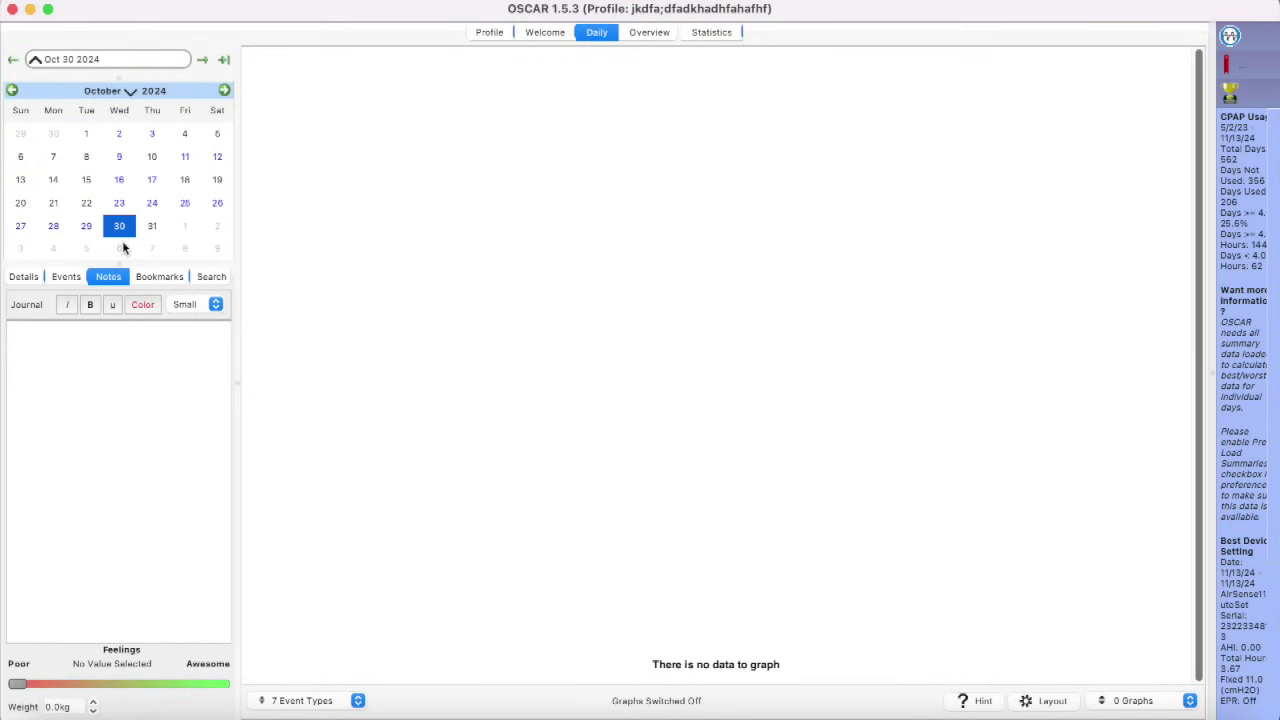
pyautogui.click(87, 227)
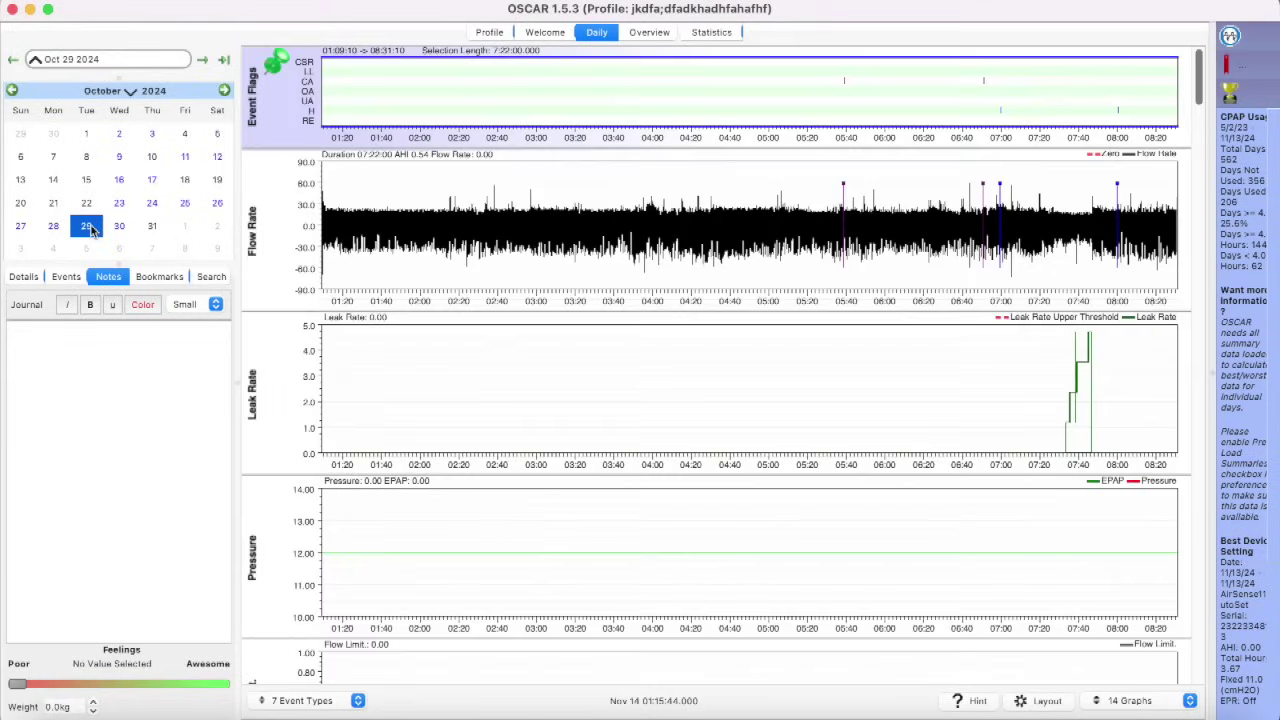
pyautogui.click(119, 227)
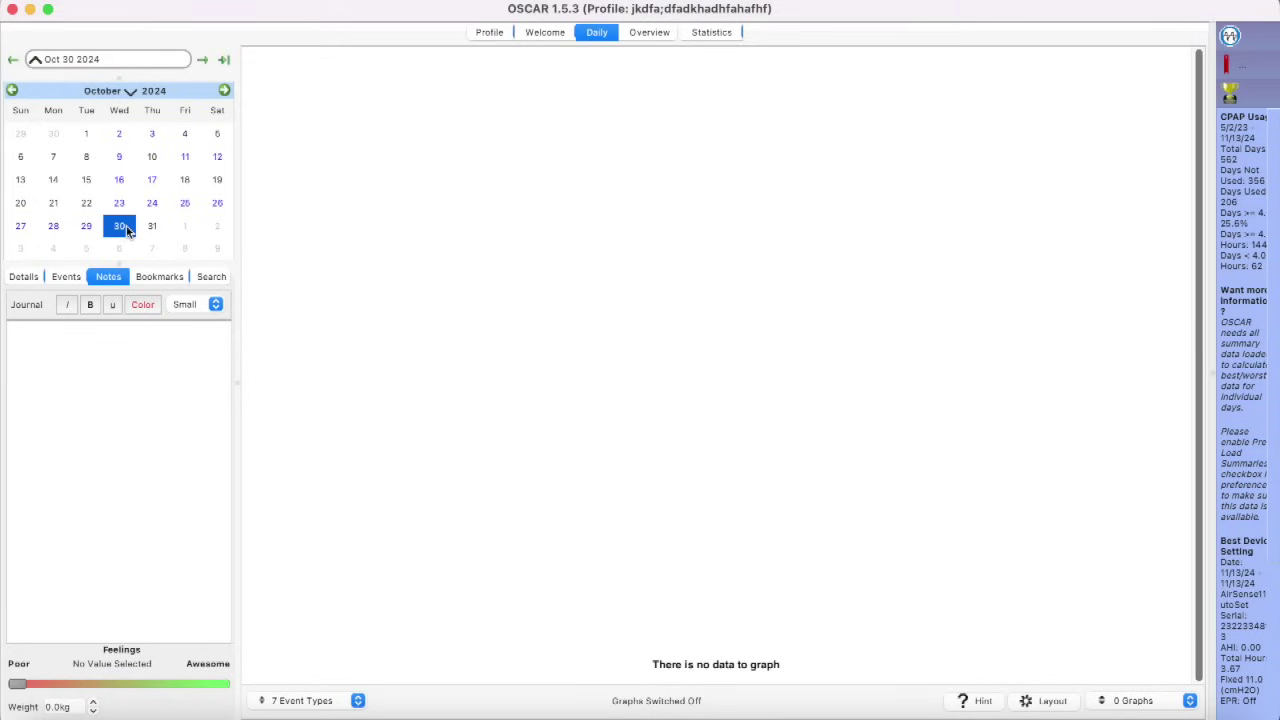
pyautogui.click(153, 228)
pyautogui.click(185, 204)
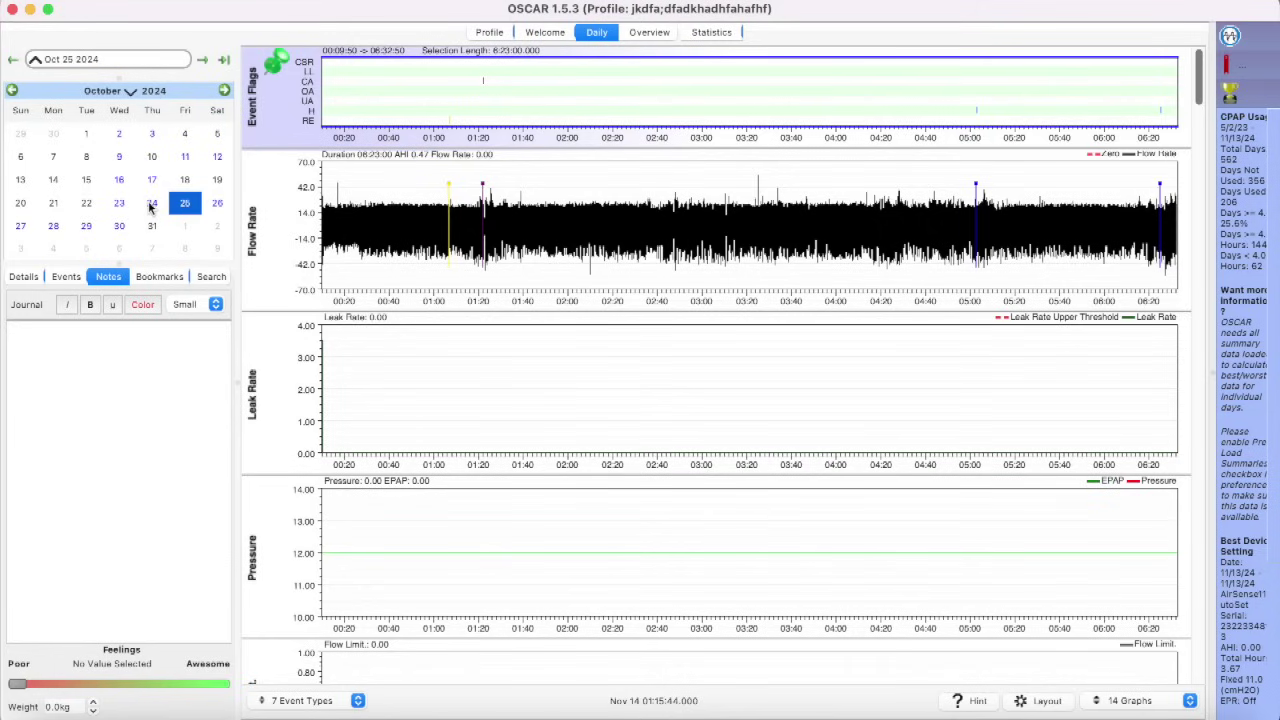
pyautogui.click(151, 205)
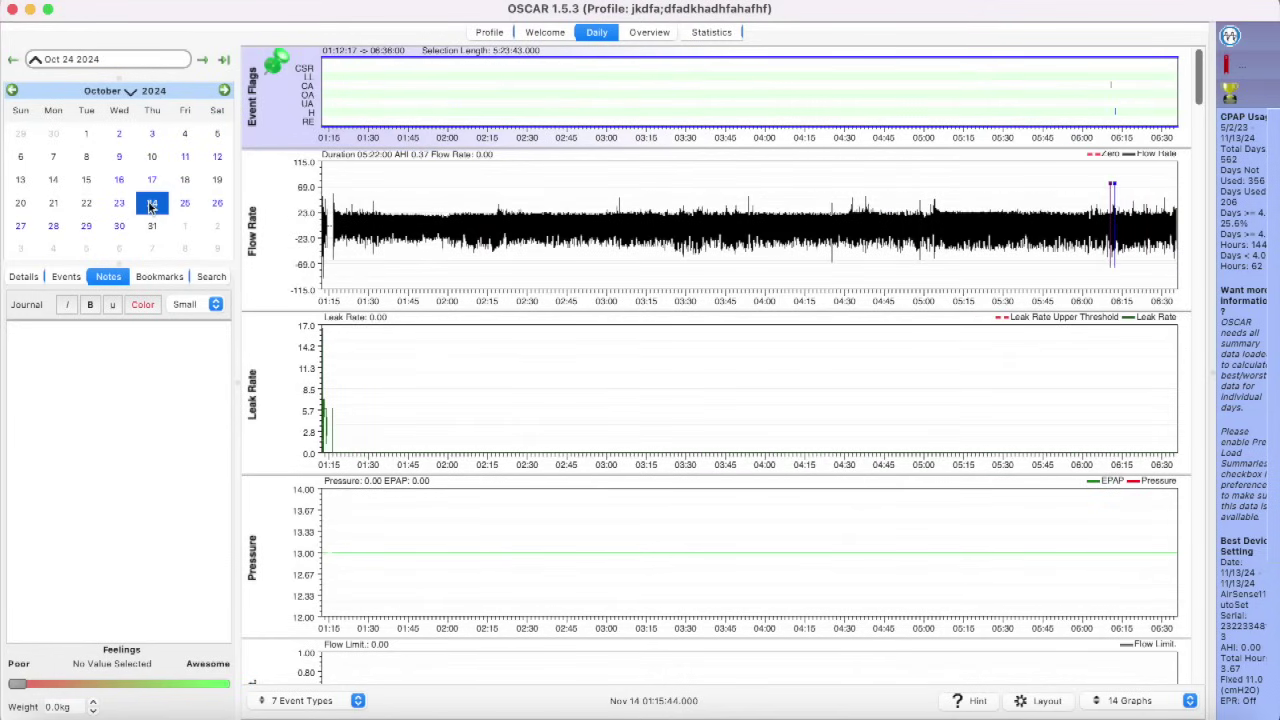
# Step: Switch to SleepHQ in Safari and look over the dashboard's summary cards and graphs for April 7, 2022
pyautogui.click(156, 712)
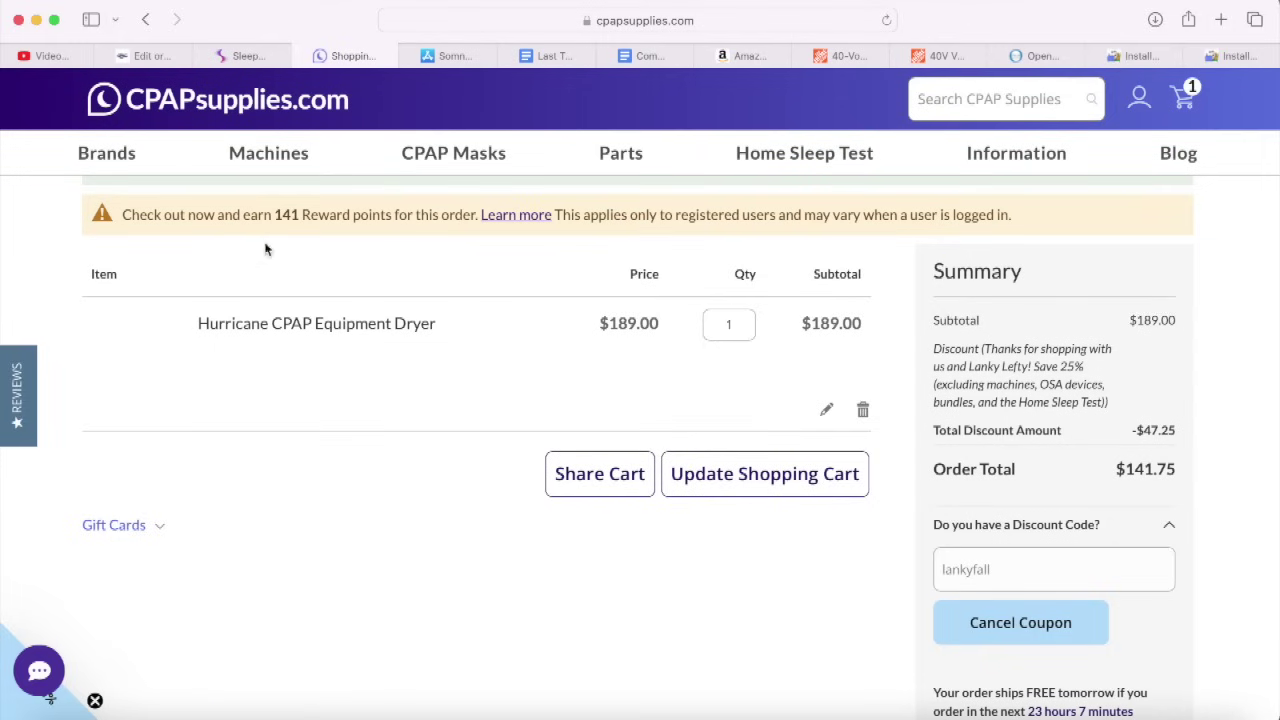
pyautogui.click(246, 56)
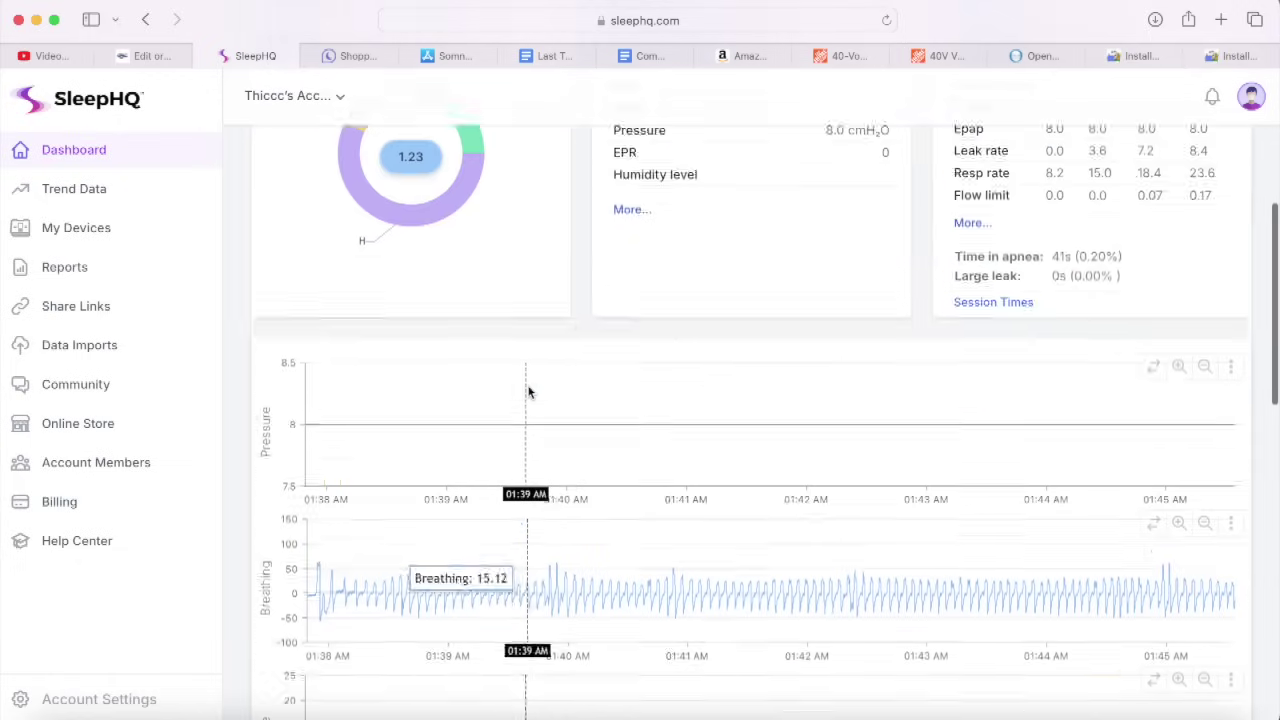
pyautogui.scroll(3, 528, 392)
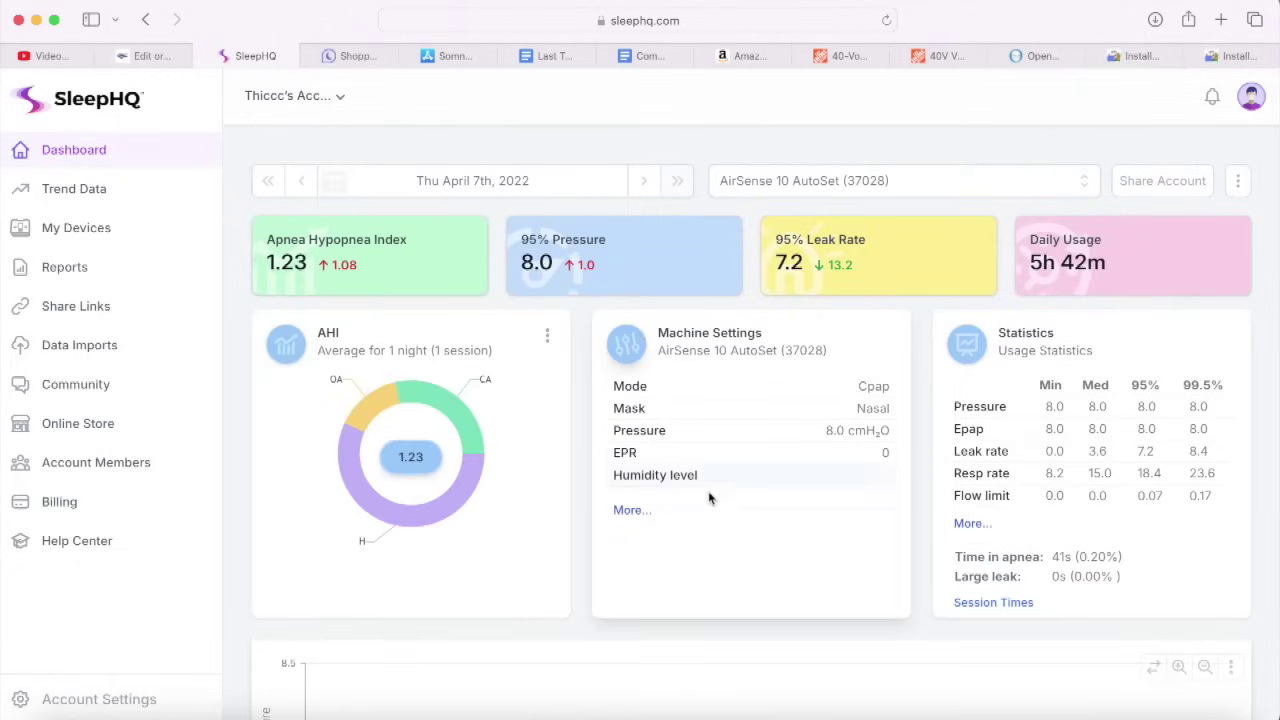
pyautogui.scroll(-5, 713, 506)
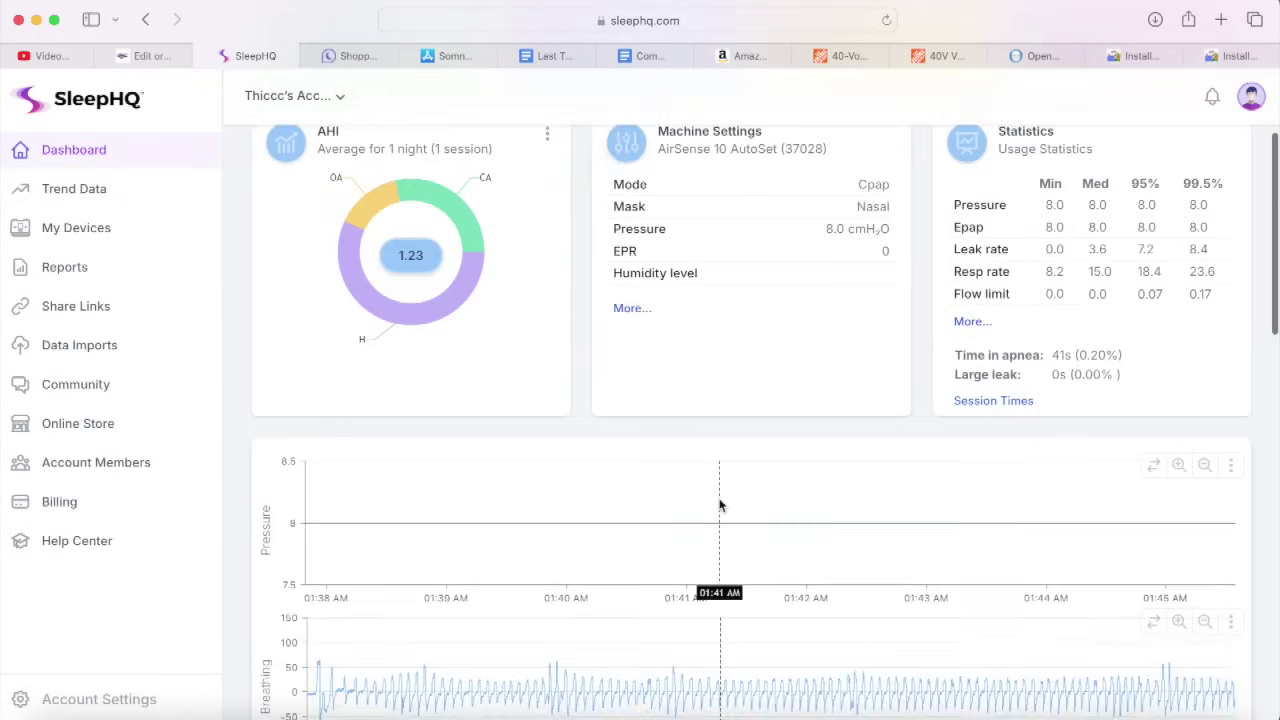
pyautogui.scroll(3, 719, 505)
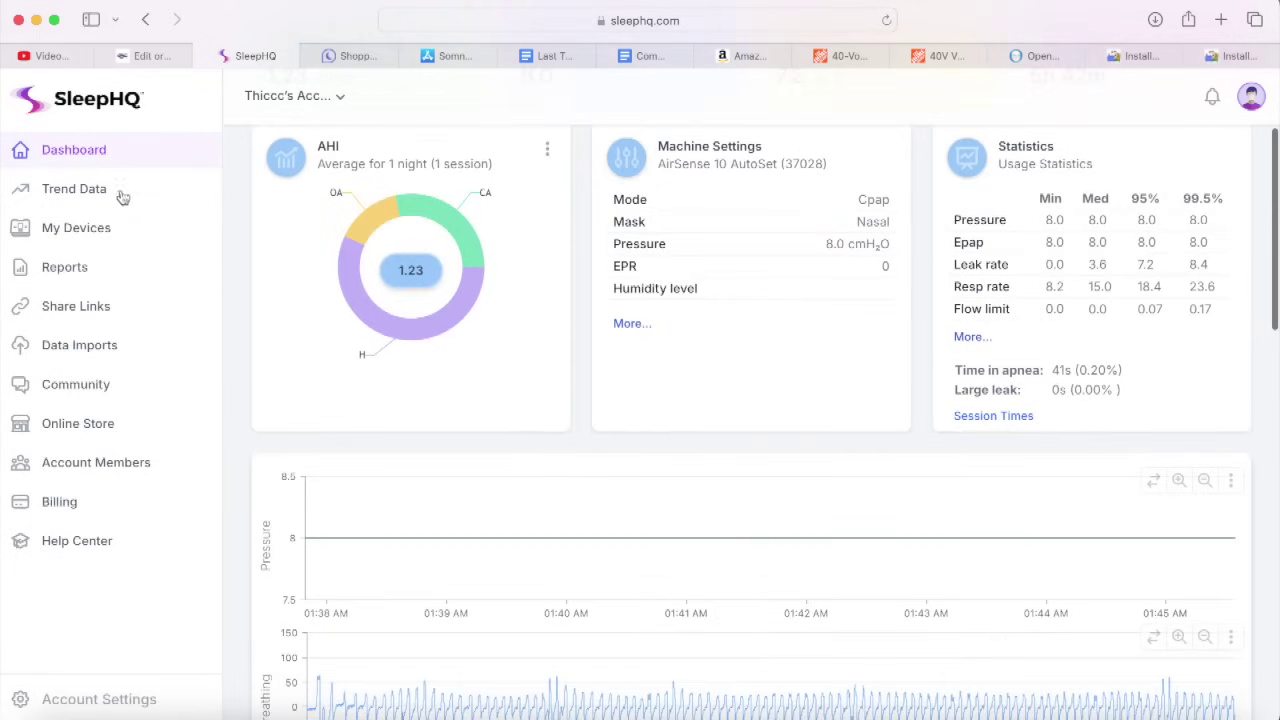
pyautogui.scroll(3, 109, 171)
# Step: Browse the SleepHQ dashboard calendar through the months before and after April 2022
pyautogui.click(336, 188)
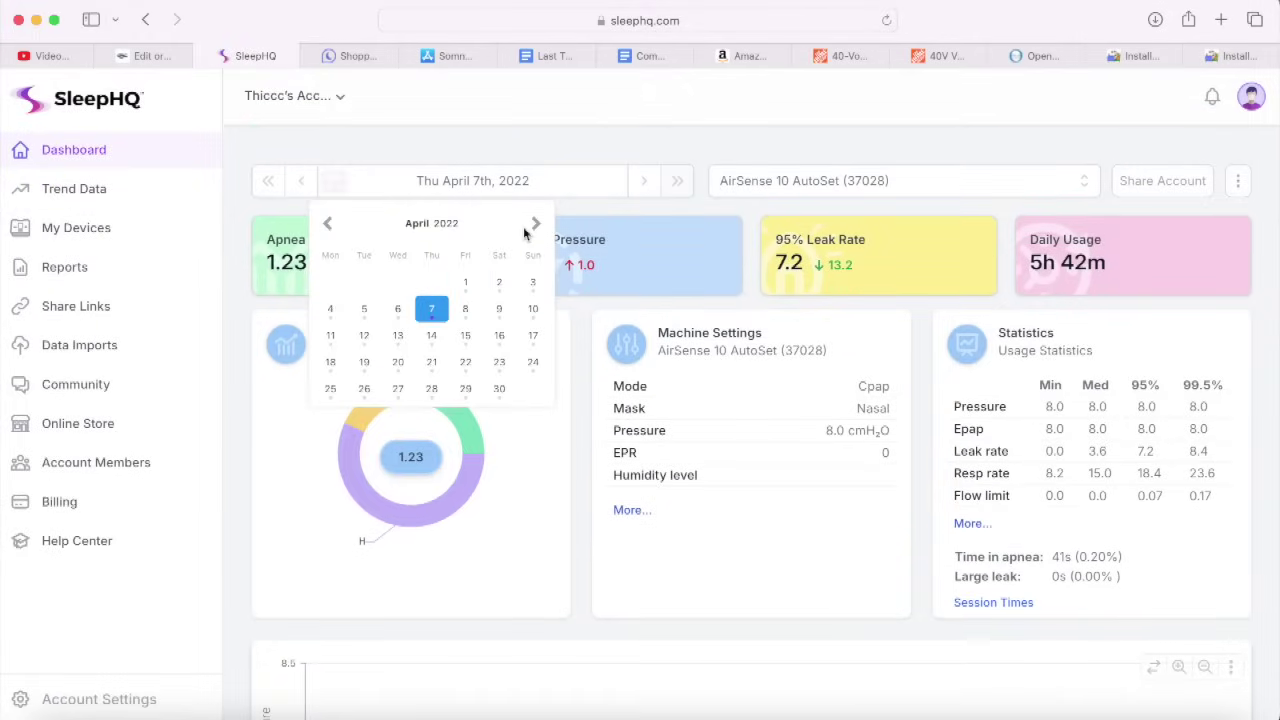
pyautogui.click(329, 225)
pyautogui.click(328, 225)
pyautogui.click(328, 225)
pyautogui.click(533, 224)
pyautogui.click(533, 224)
pyautogui.click(533, 224)
pyautogui.click(533, 224)
pyautogui.click(533, 225)
pyautogui.click(533, 225)
pyautogui.click(533, 224)
pyautogui.click(533, 224)
pyautogui.click(533, 224)
pyautogui.click(533, 224)
pyautogui.click(533, 224)
pyautogui.click(676, 186)
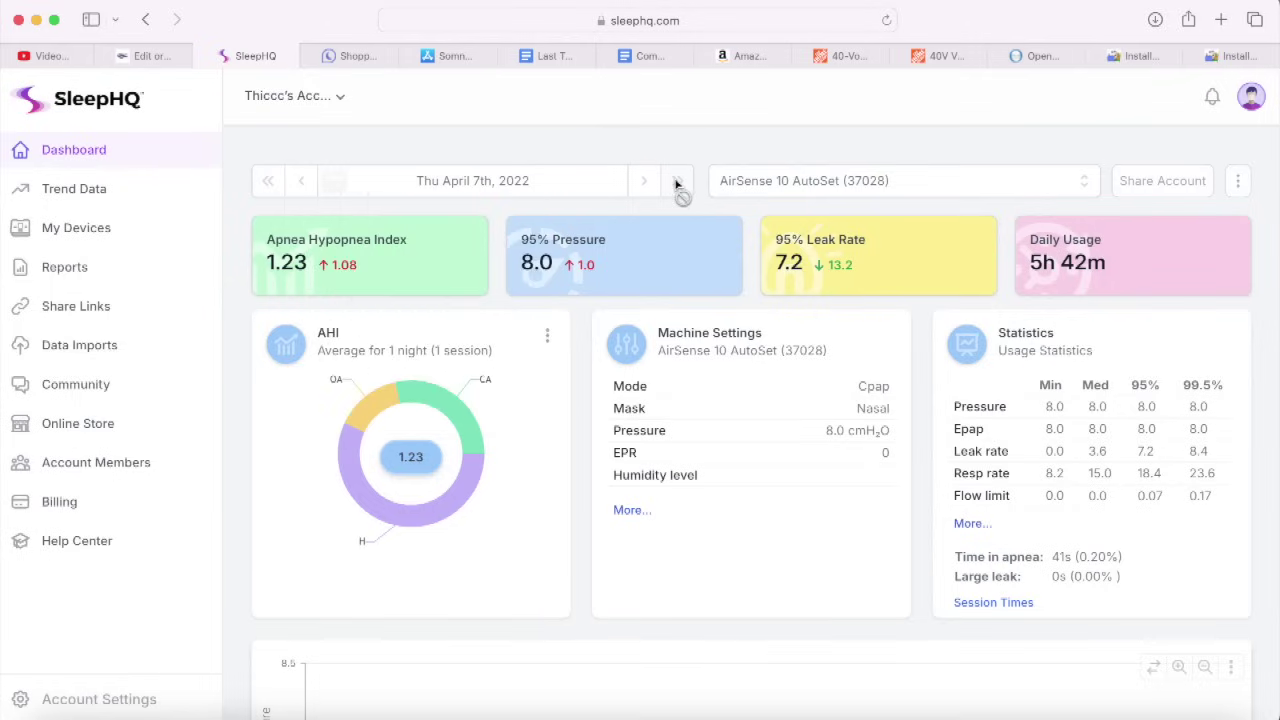
# Step: Advance the dashboard to April 8, 2022, and check the calendar for that month
pyautogui.click(640, 184)
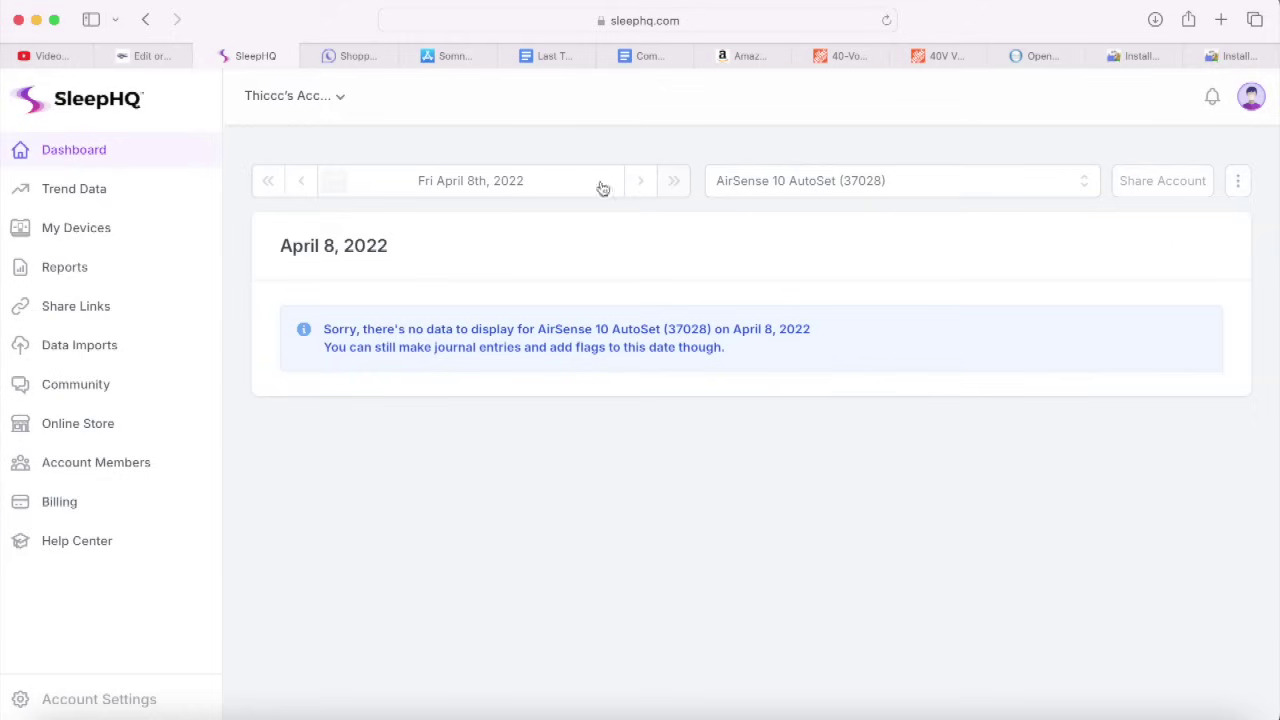
pyautogui.click(336, 188)
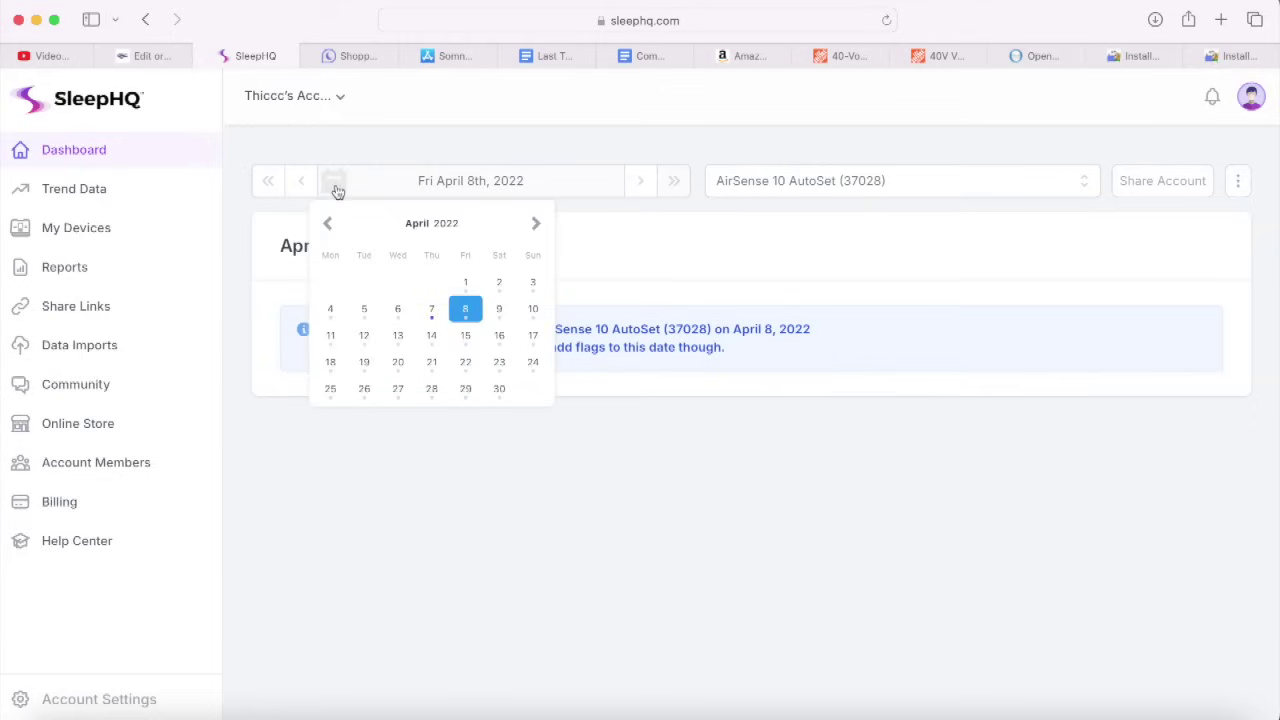
pyautogui.click(676, 184)
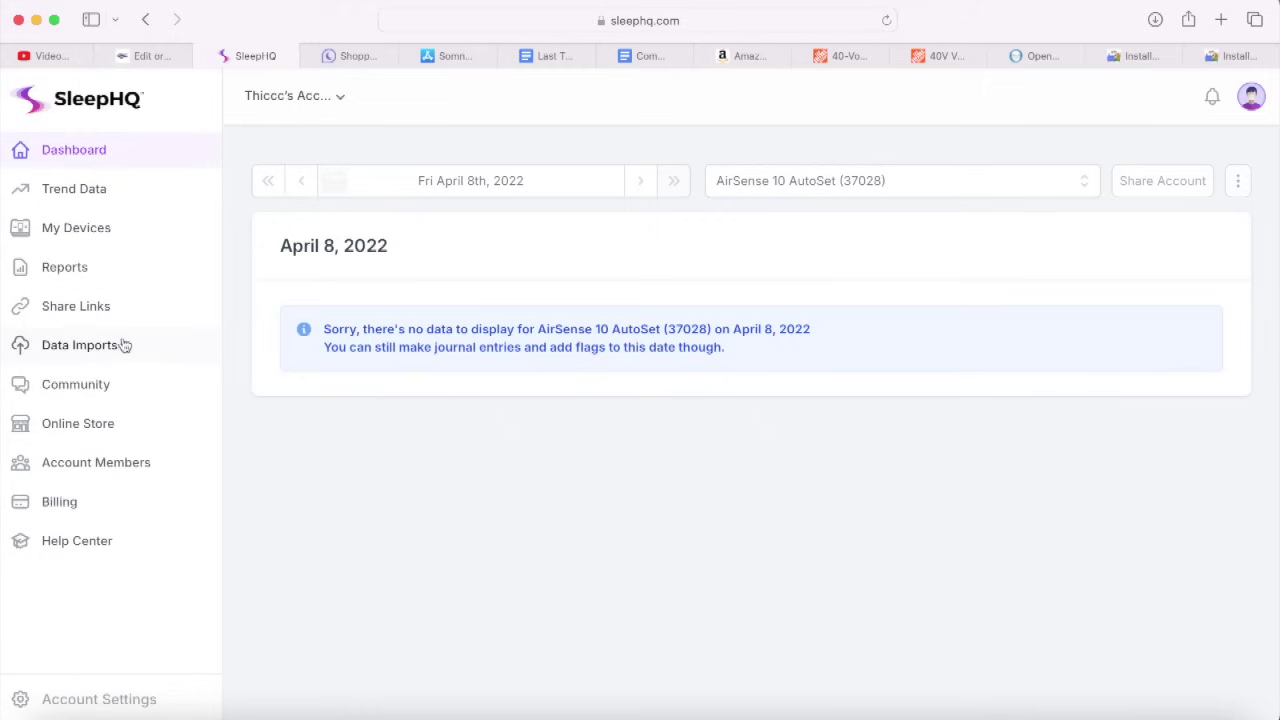
# Step: Start a SleepHQ data import for a ResMed Series 11 machine and open the NO NAME SD card from the desktop
pyautogui.click(110, 346)
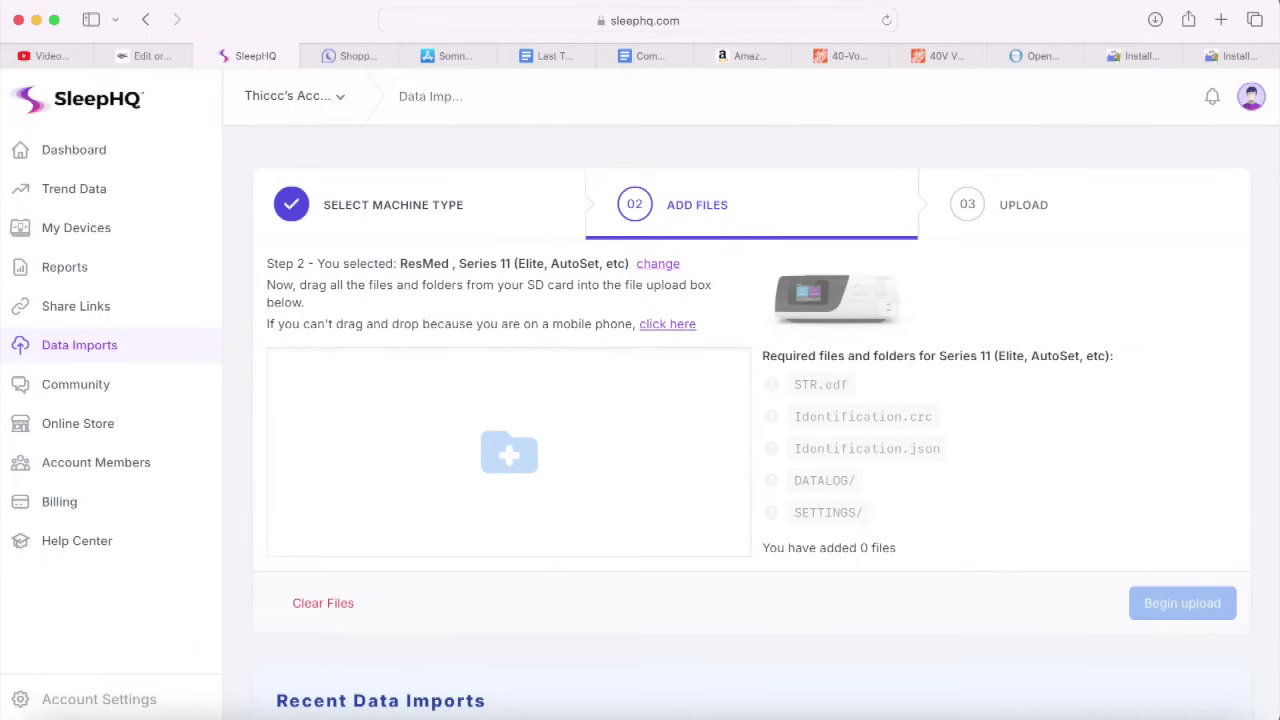
pyautogui.moveTo(920, 20); pyautogui.dragTo(919, 72)
pyautogui.moveTo(1003, 17); pyautogui.dragTo(1004, 68)
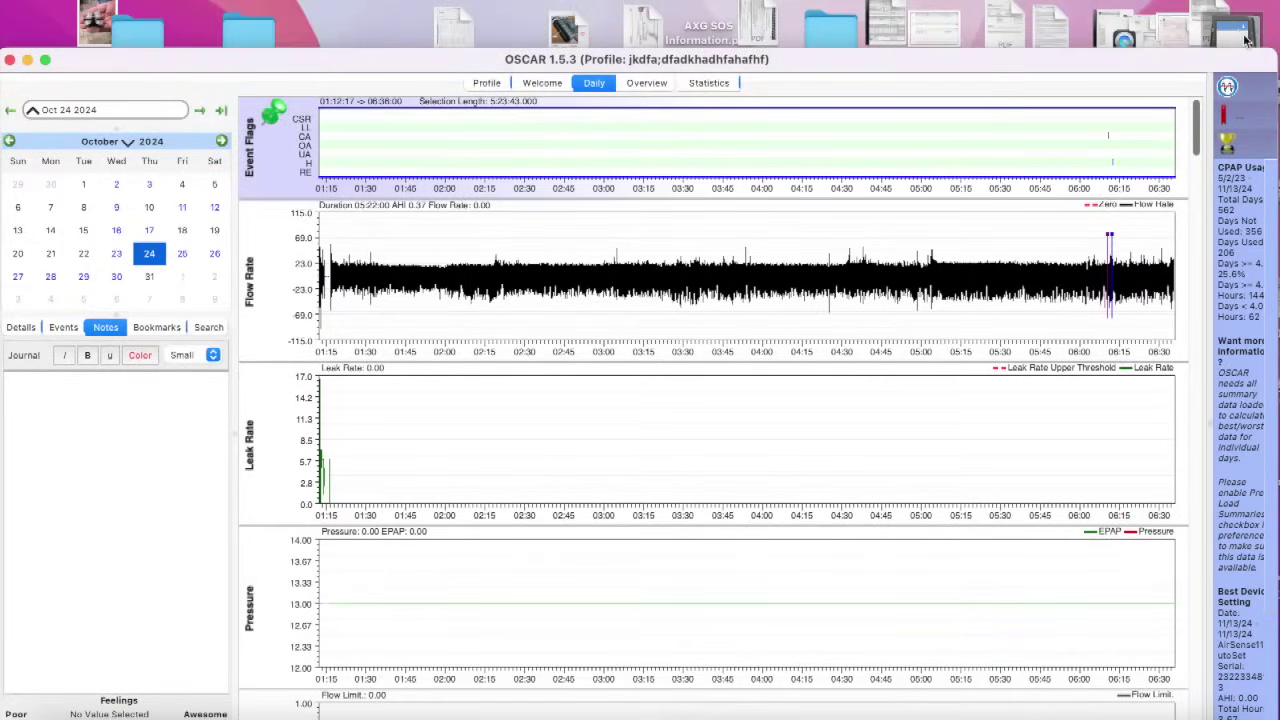
pyautogui.click(1240, 36)
pyautogui.rightClick(1240, 36)
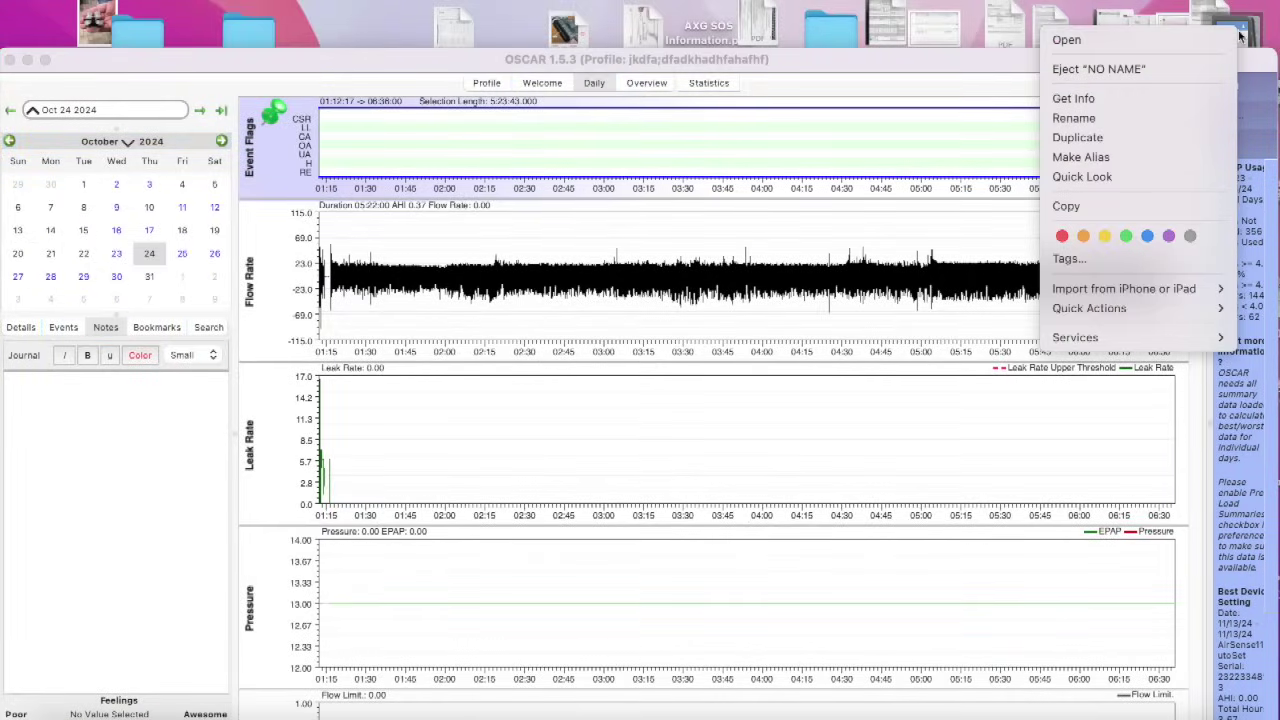
pyautogui.click(1095, 41)
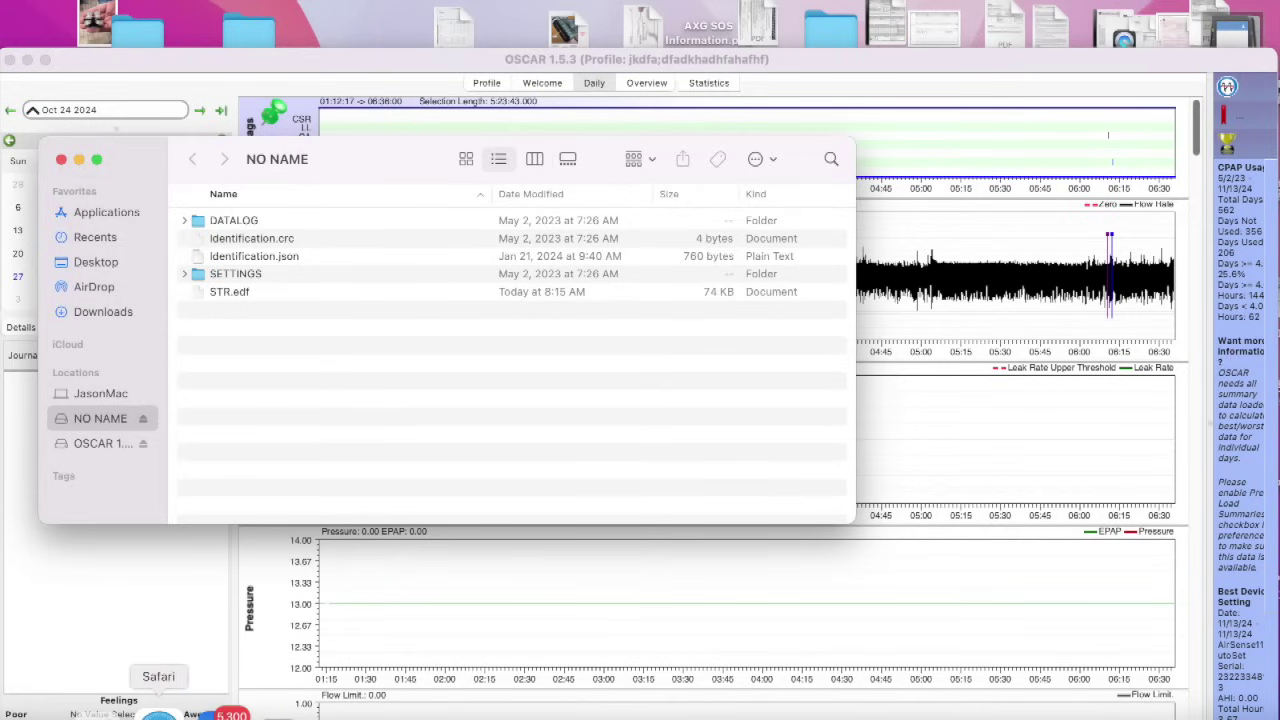
# Step: Add DATALOG, SETTINGS, Identification.crc, Identification.json and STR.edf from the SD card to the SleepHQ upload box
pyautogui.click(158, 714)
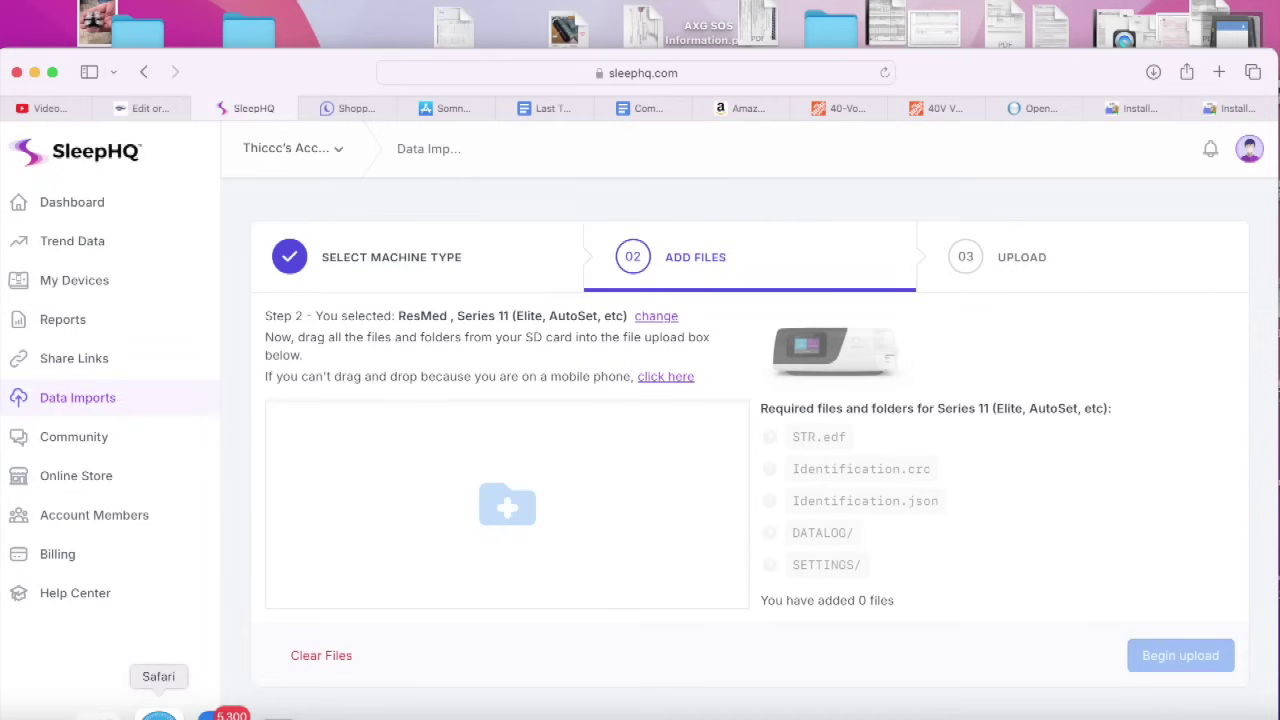
pyautogui.moveTo(325, 68); pyautogui.dragTo(838, 18)
pyautogui.moveTo(230, 338); pyautogui.dragTo(1005, 455)
pyautogui.moveTo(803, 16); pyautogui.dragTo(286, 13)
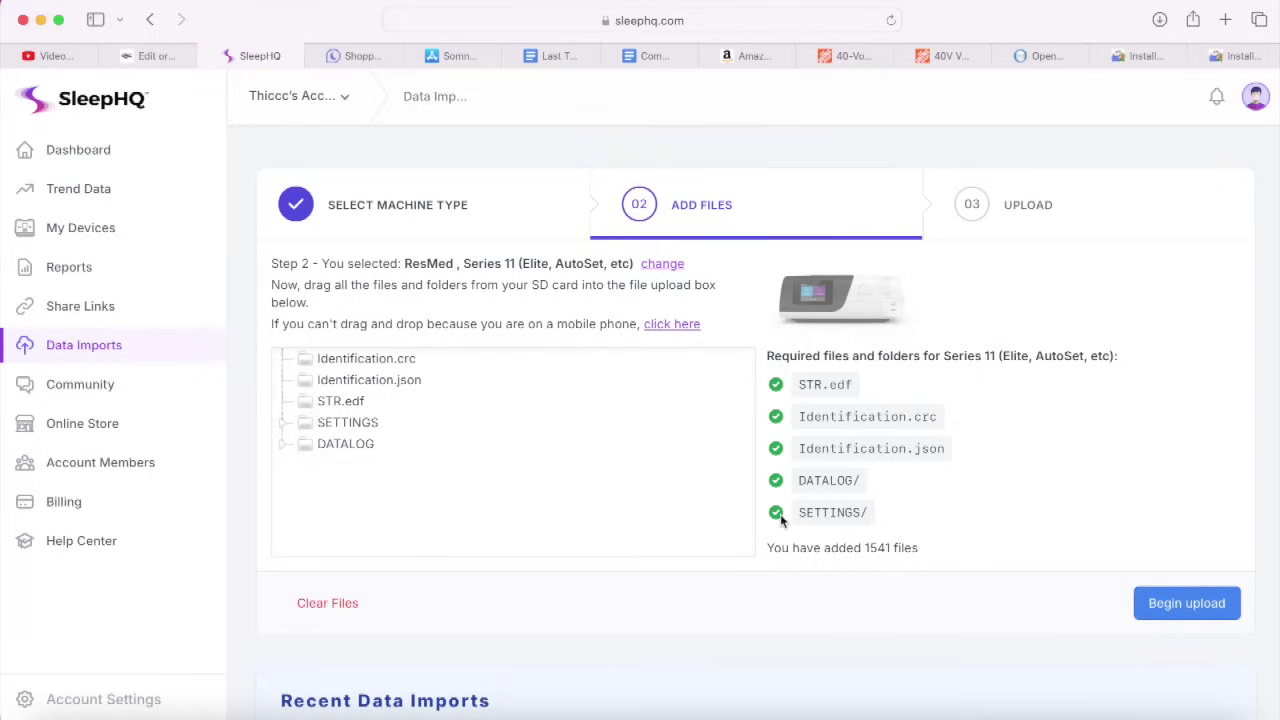
pyautogui.scroll(-2, 657, 507)
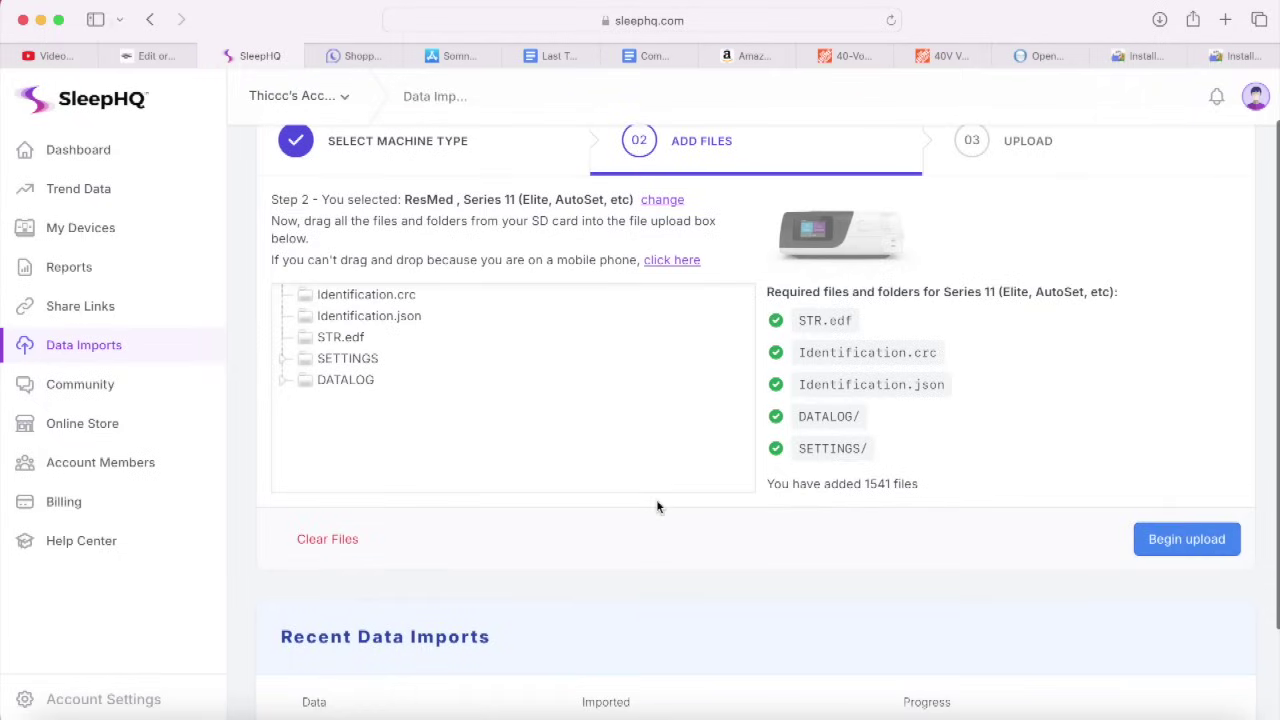
# Step: Begin uploading the added SD card files to SleepHQ
pyautogui.scroll(2, 657, 507)
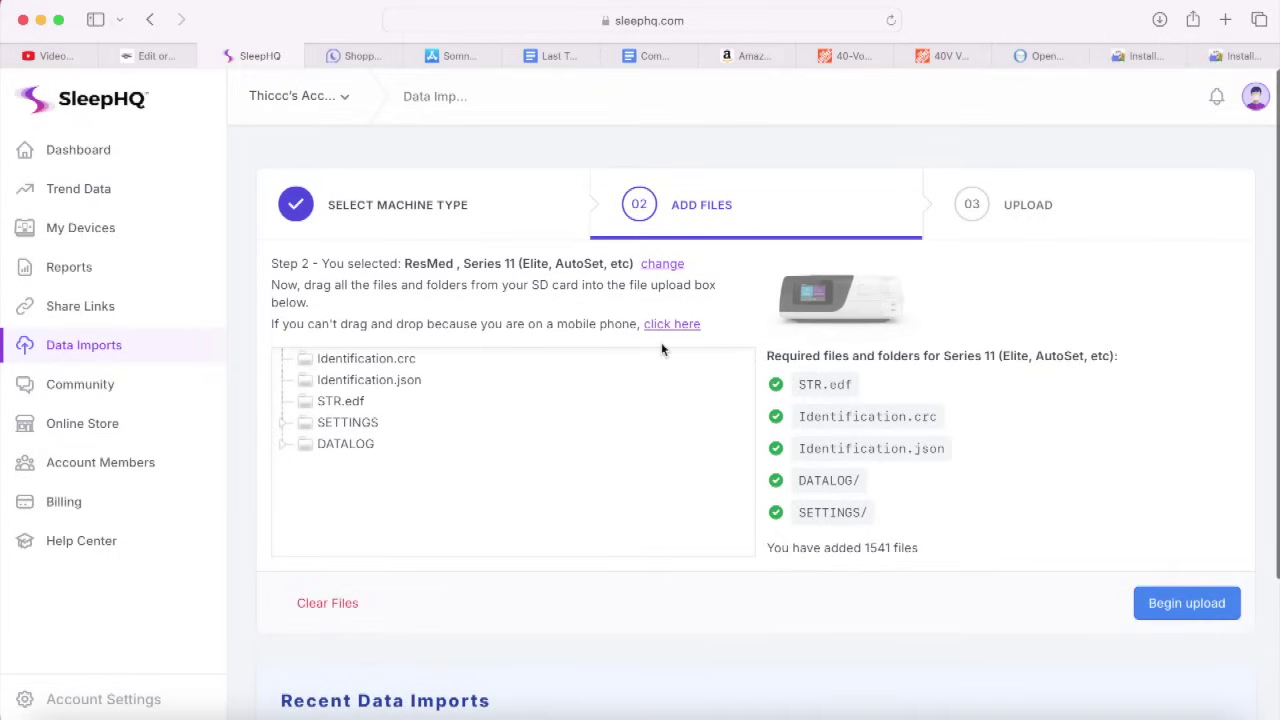
pyautogui.click(1170, 607)
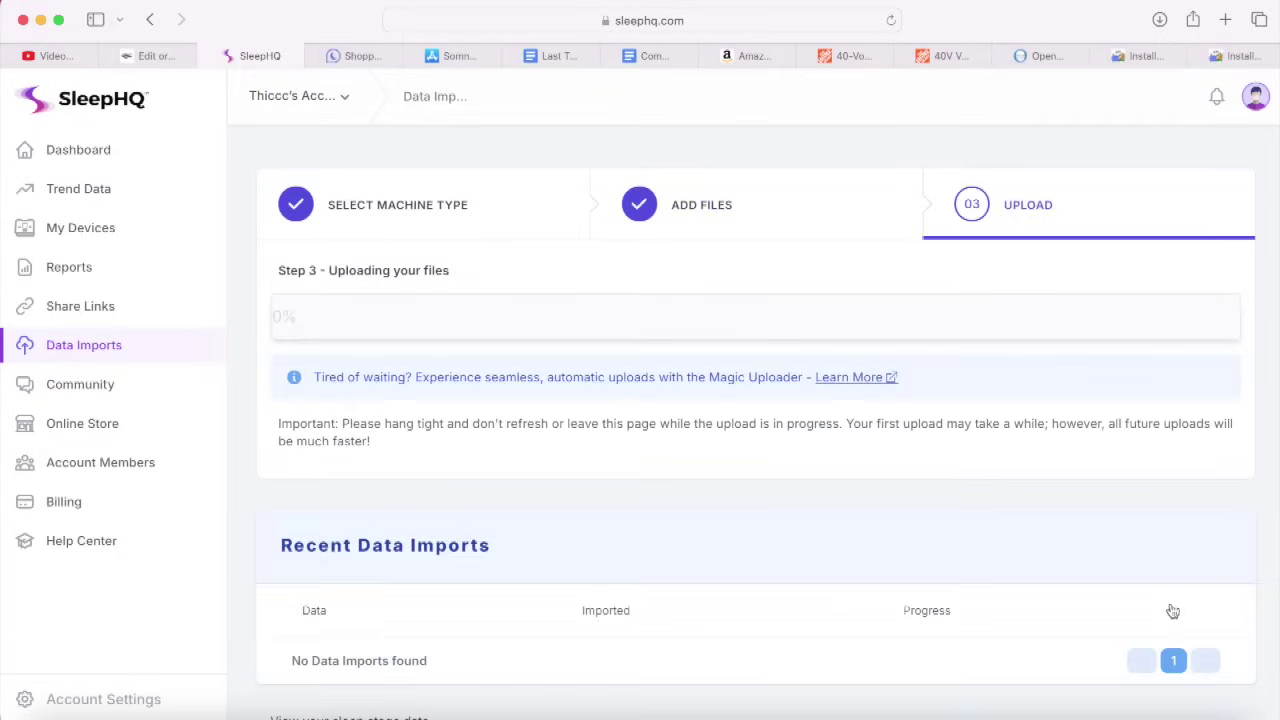
pyautogui.scroll(-1, 955, 448)
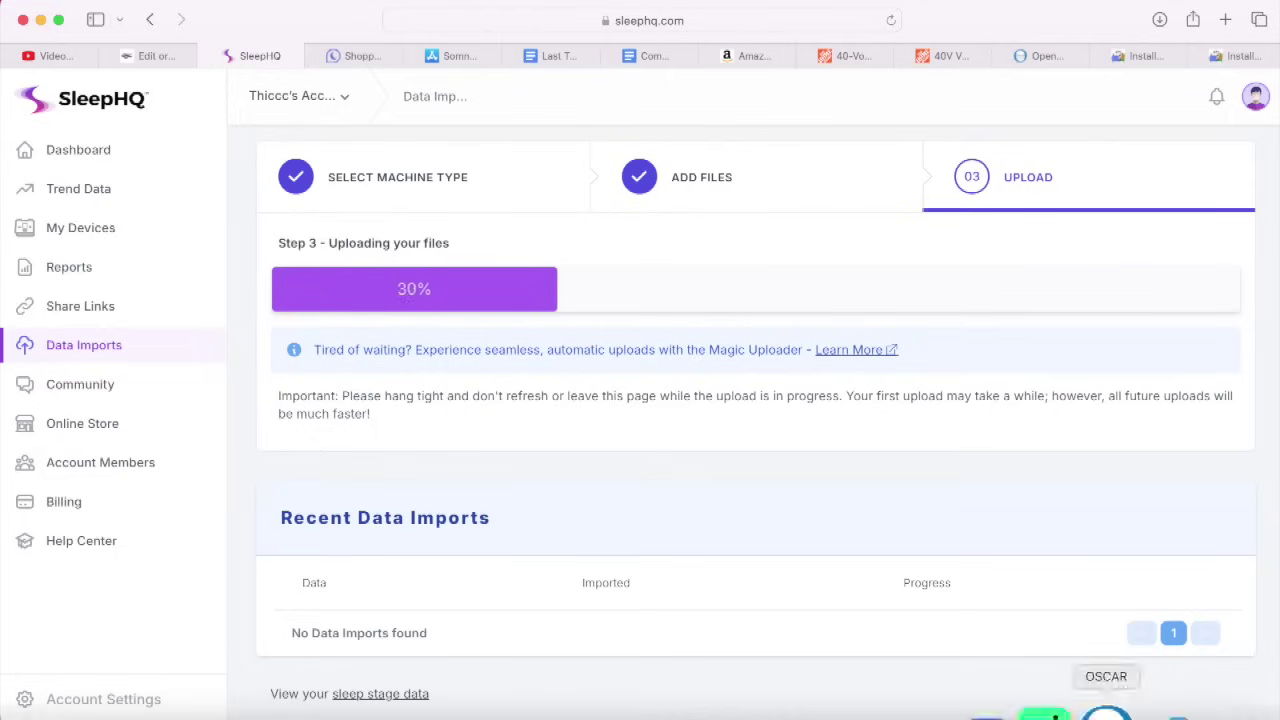
# Step: Switch to OSCAR, look through the daily graphs, open the list of available graphs, and move the window back into full view
pyautogui.click(1106, 706)
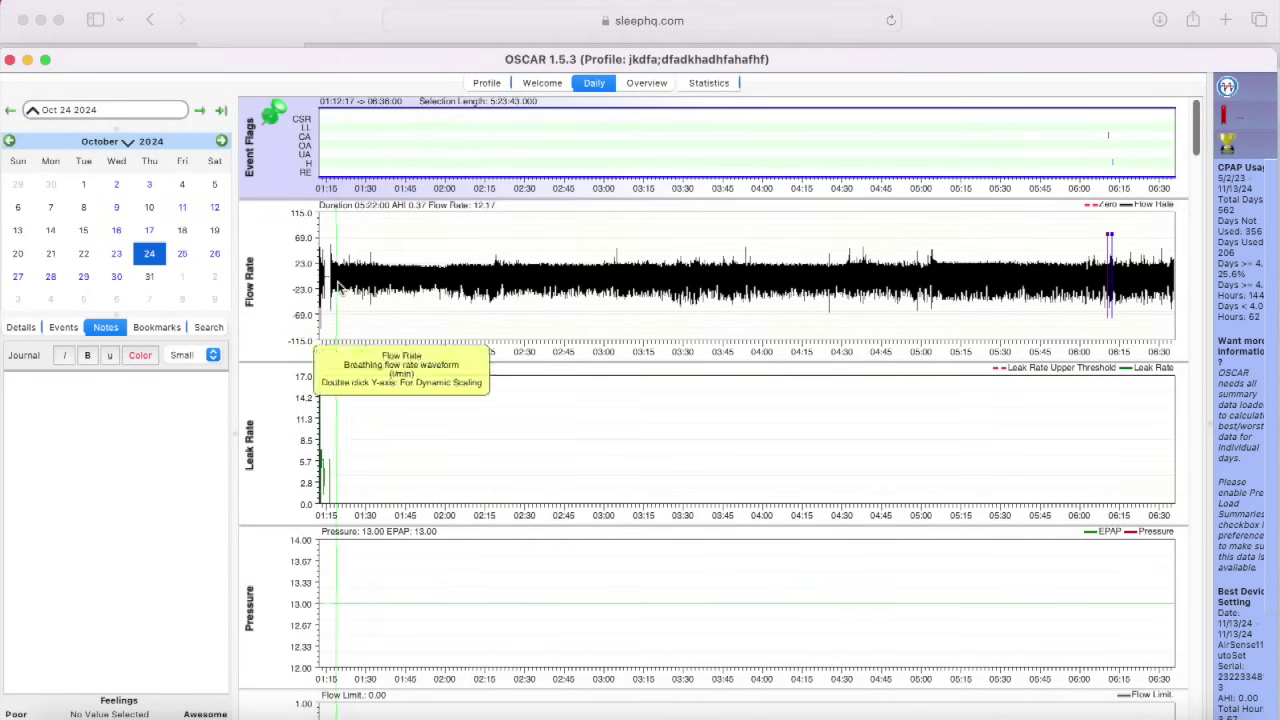
pyautogui.moveTo(248, 457); pyautogui.dragTo(242, 412)
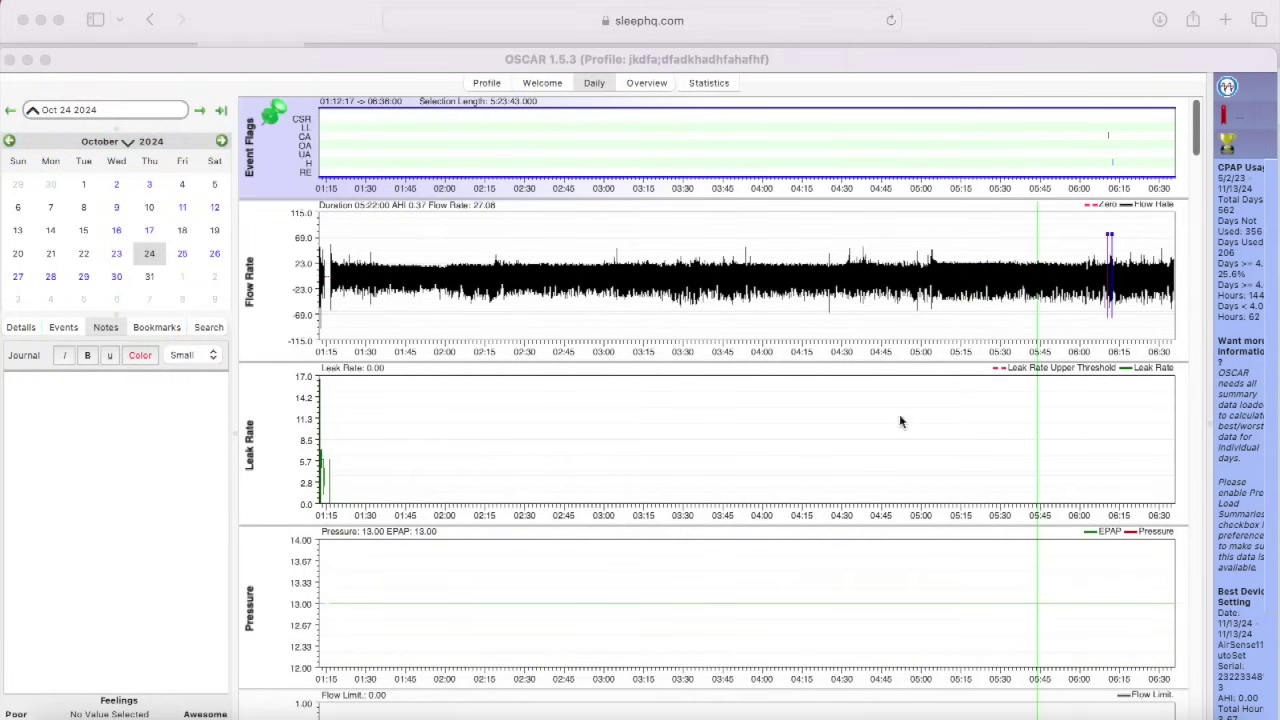
pyautogui.click(318, 22)
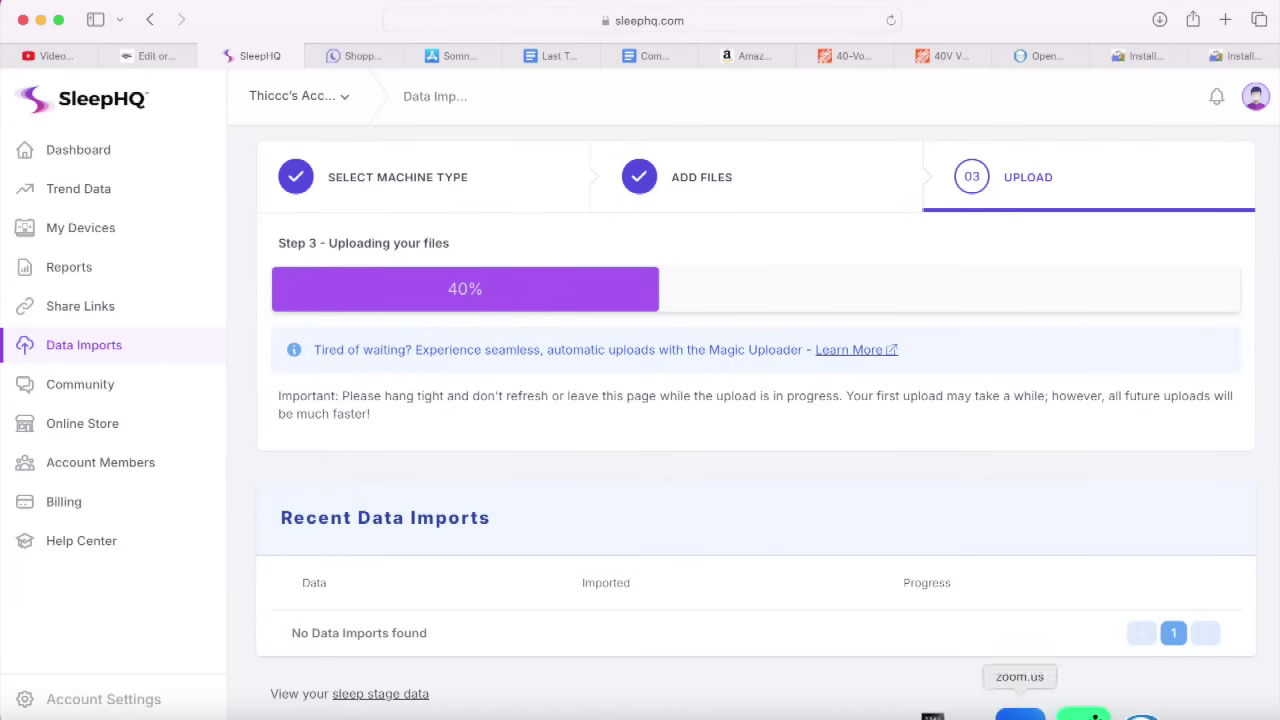
pyautogui.click(1103, 708)
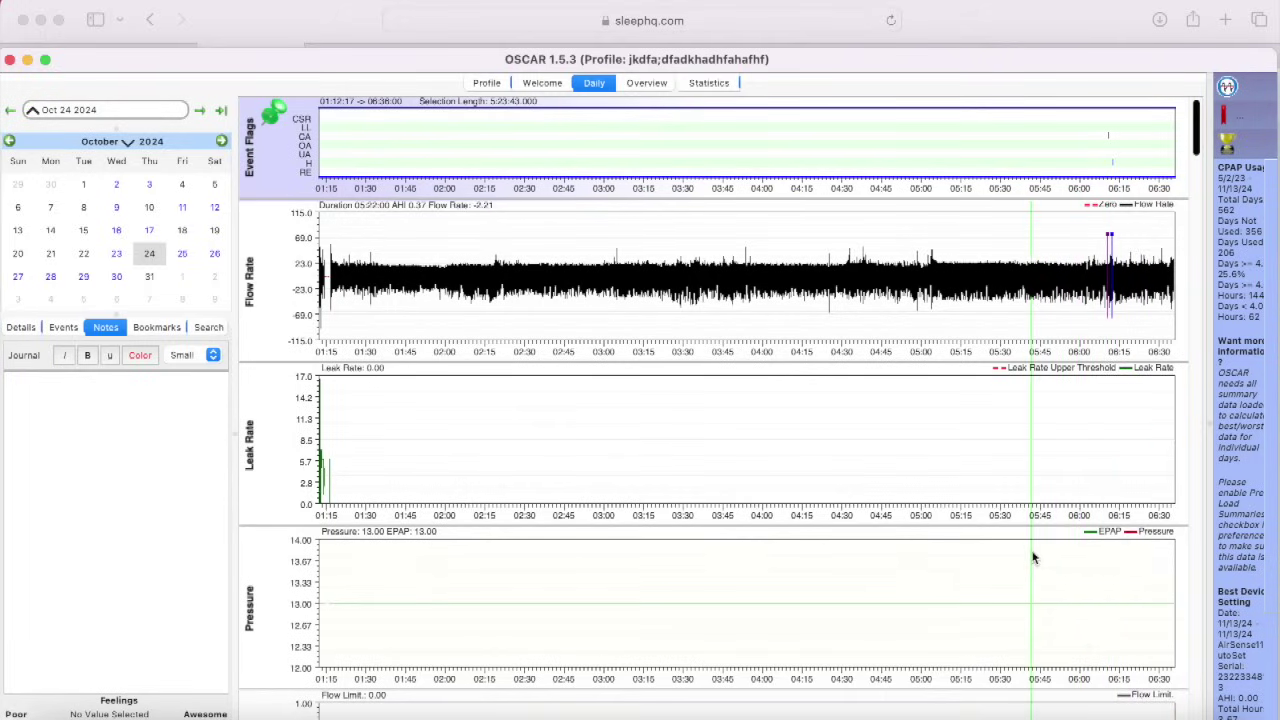
pyautogui.scroll(-3, 1034, 557)
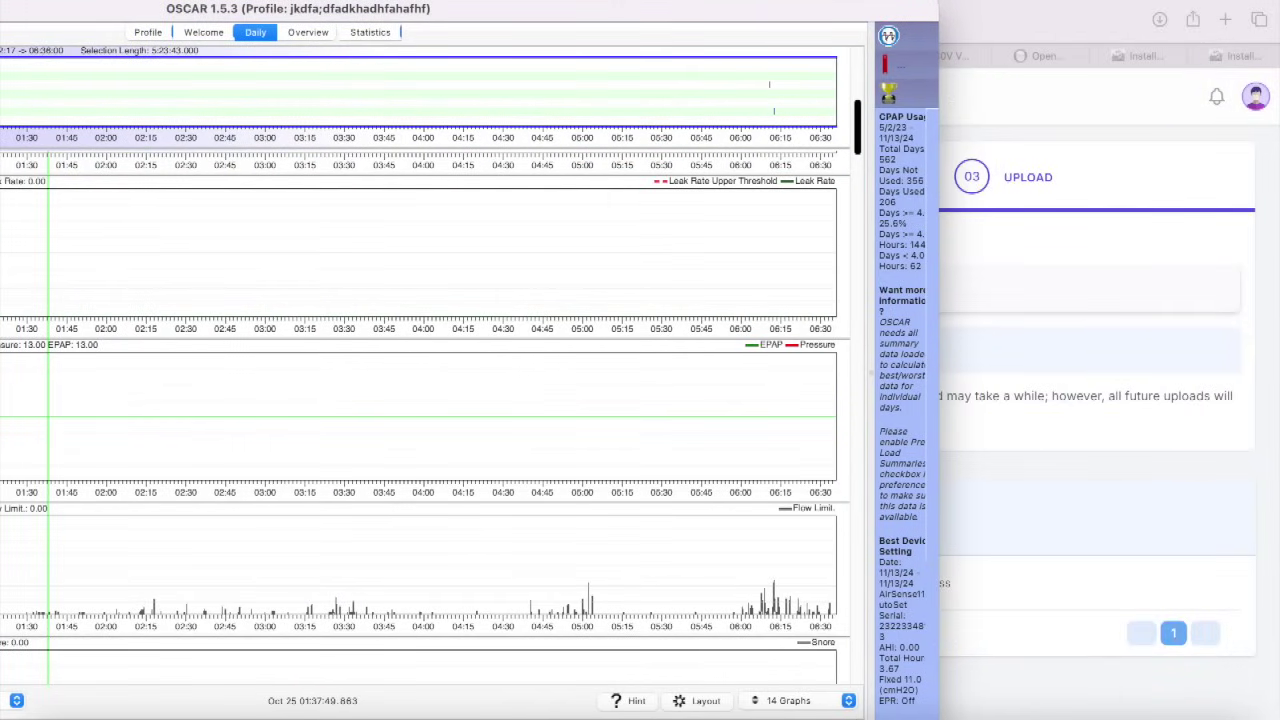
pyautogui.click(785, 700)
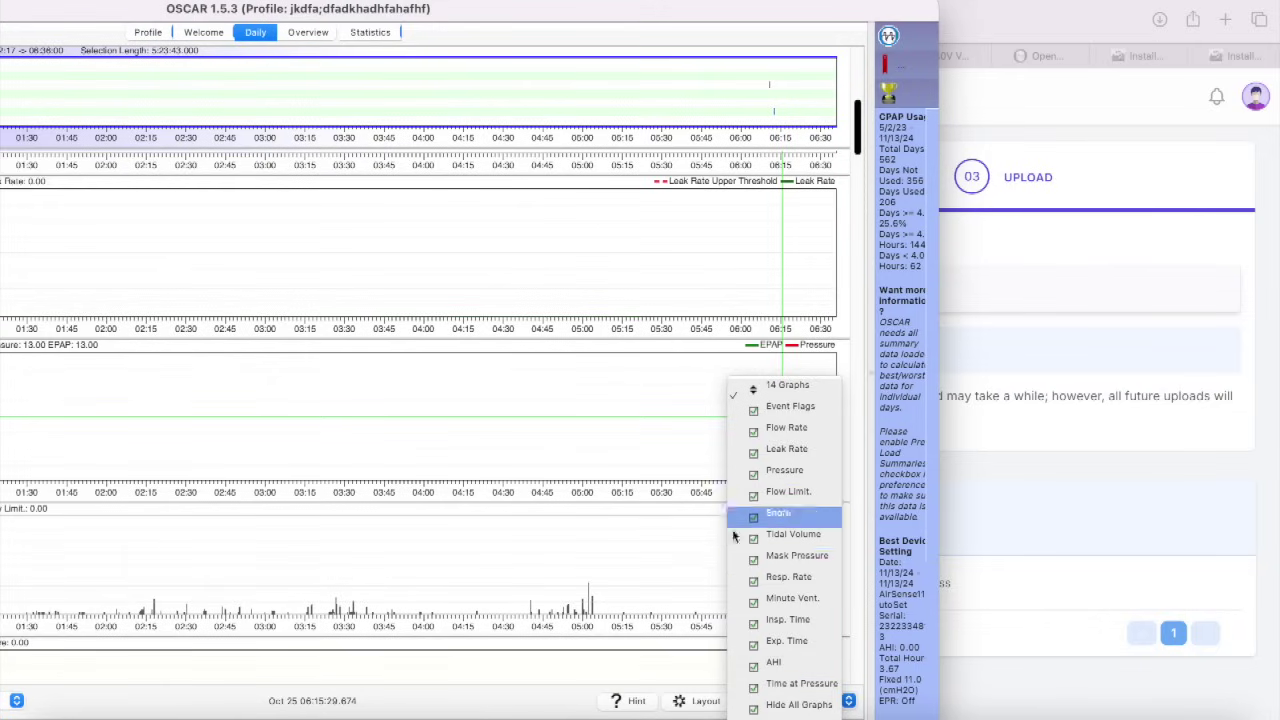
pyautogui.moveTo(569, 18); pyautogui.dragTo(903, 57)
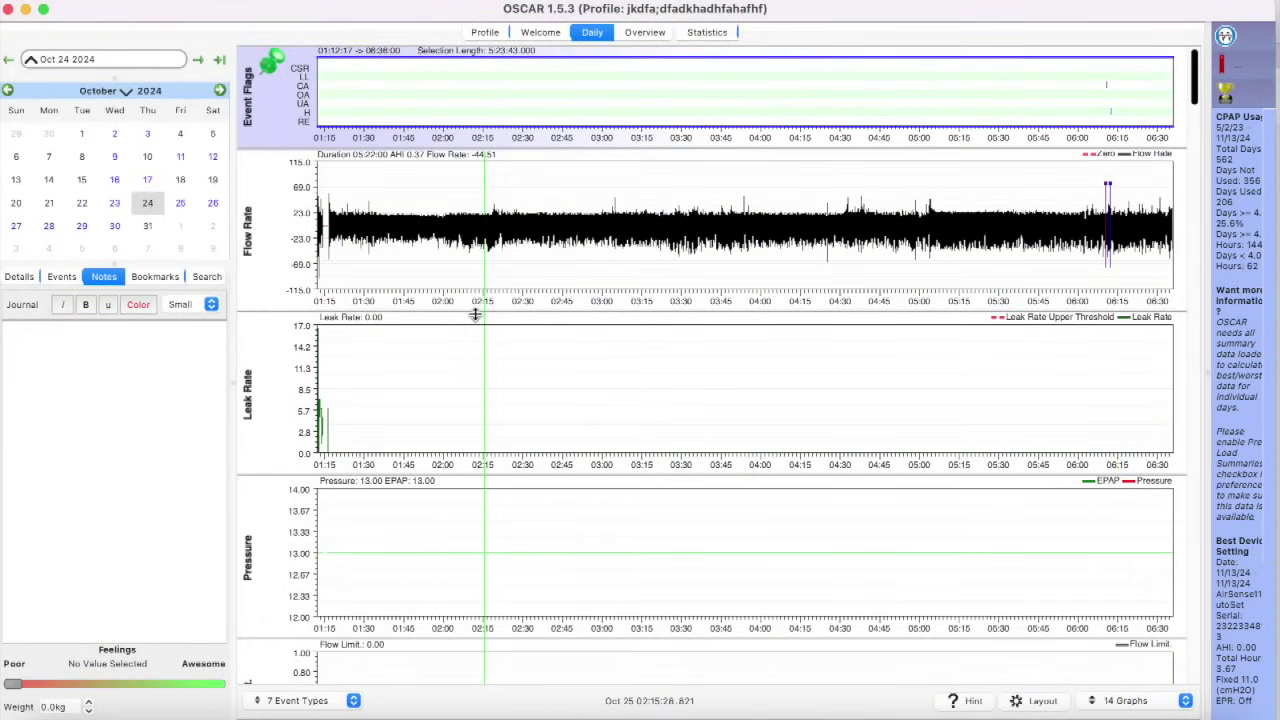
# Step: Look through OSCAR's Import, General, Appearance, Waveforms and Events preferences, and close the preferences
pyautogui.click(116, 2)
pyautogui.moveTo(70, 2)
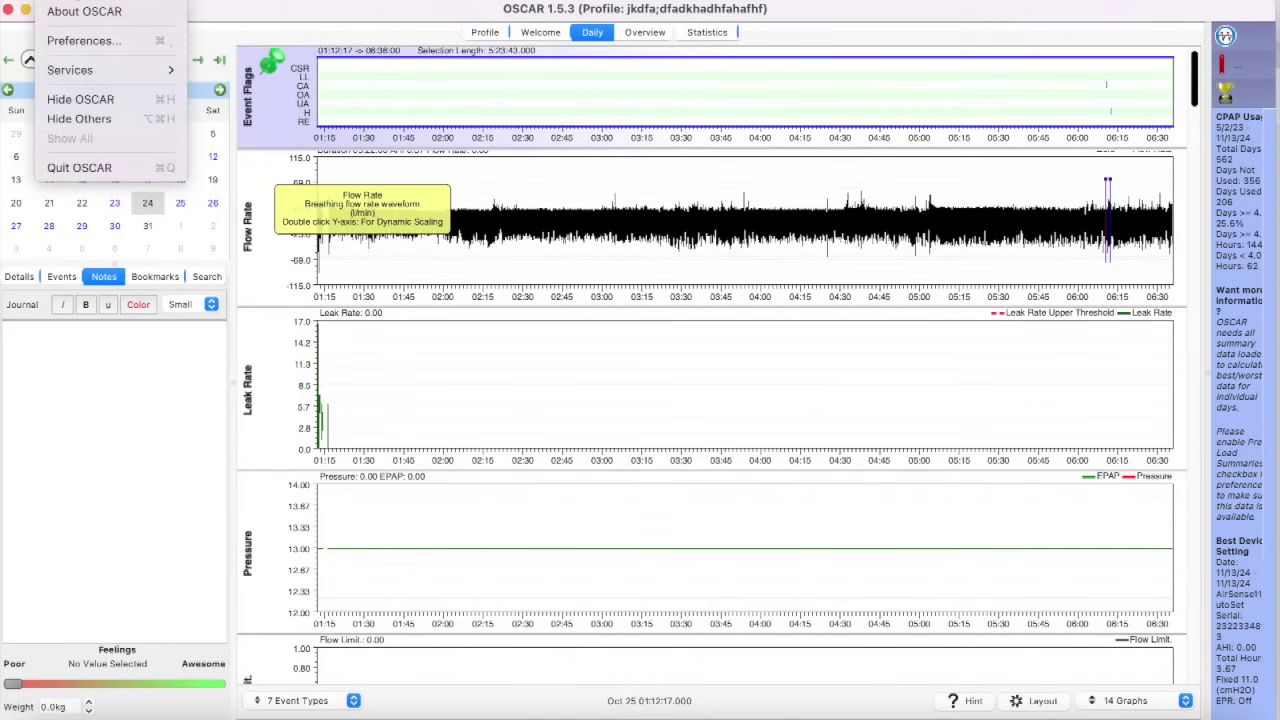
pyautogui.click(75, 42)
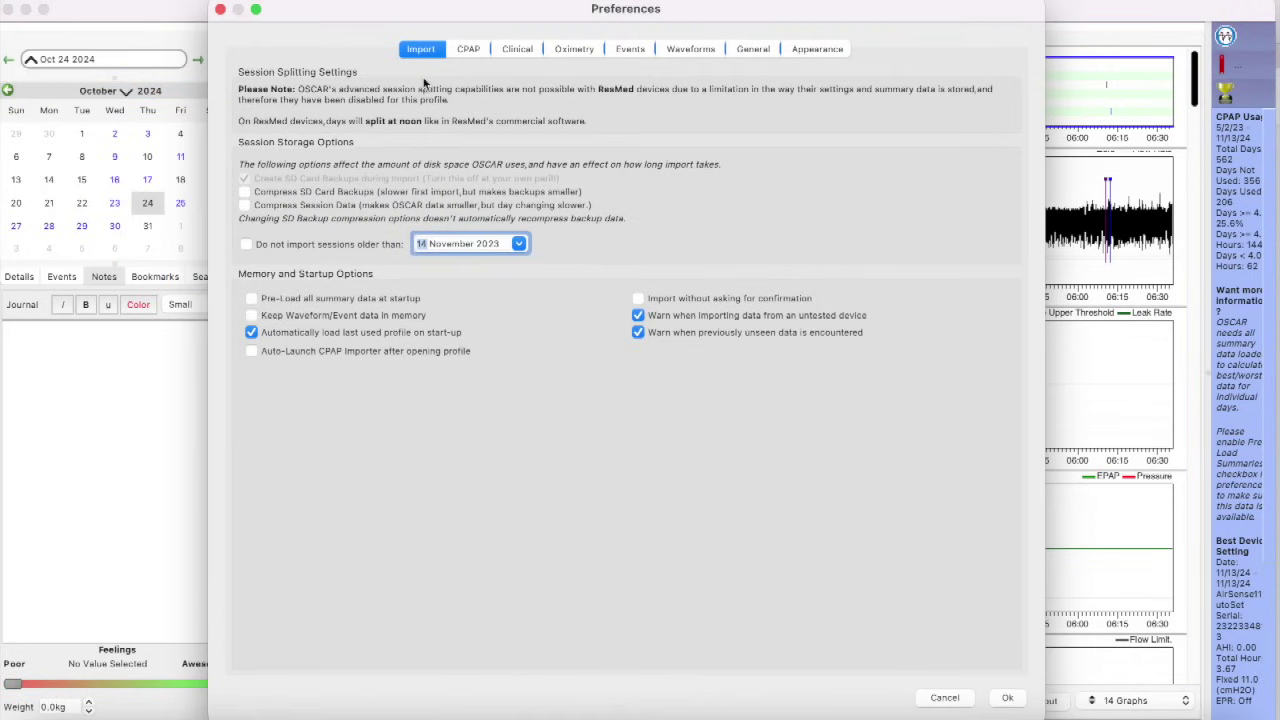
pyautogui.click(758, 50)
pyautogui.click(803, 50)
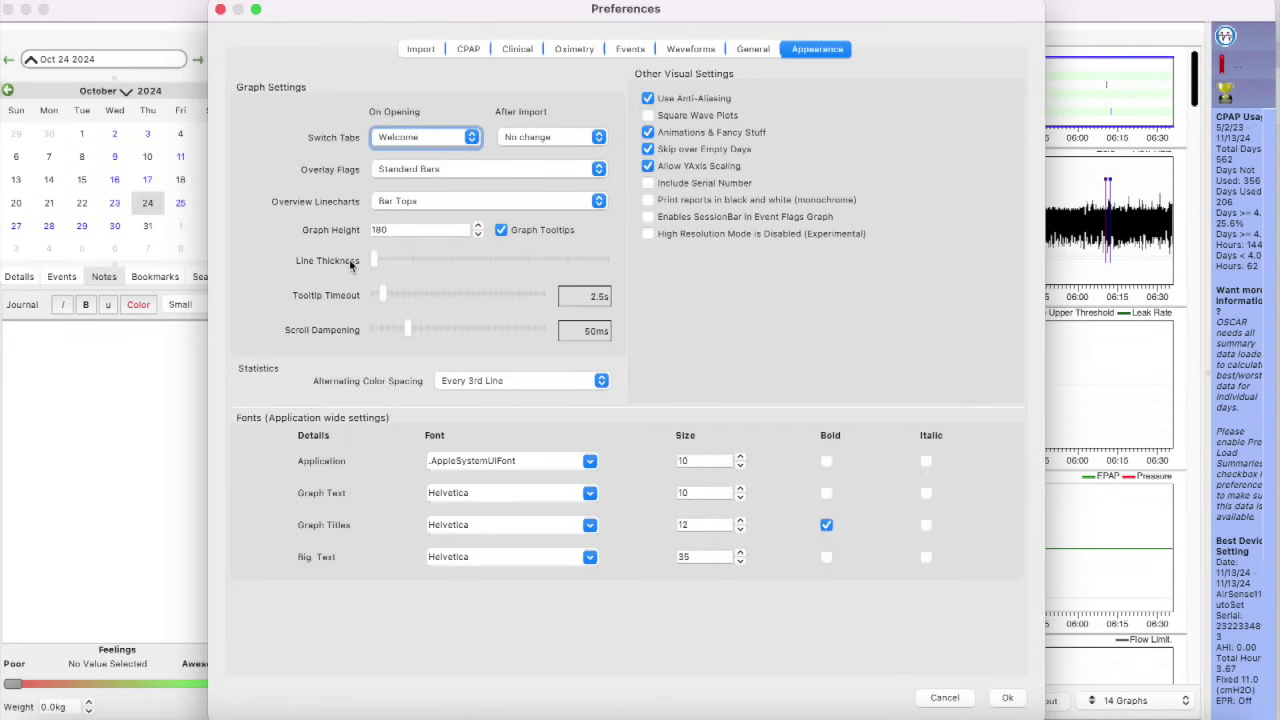
pyautogui.click(693, 50)
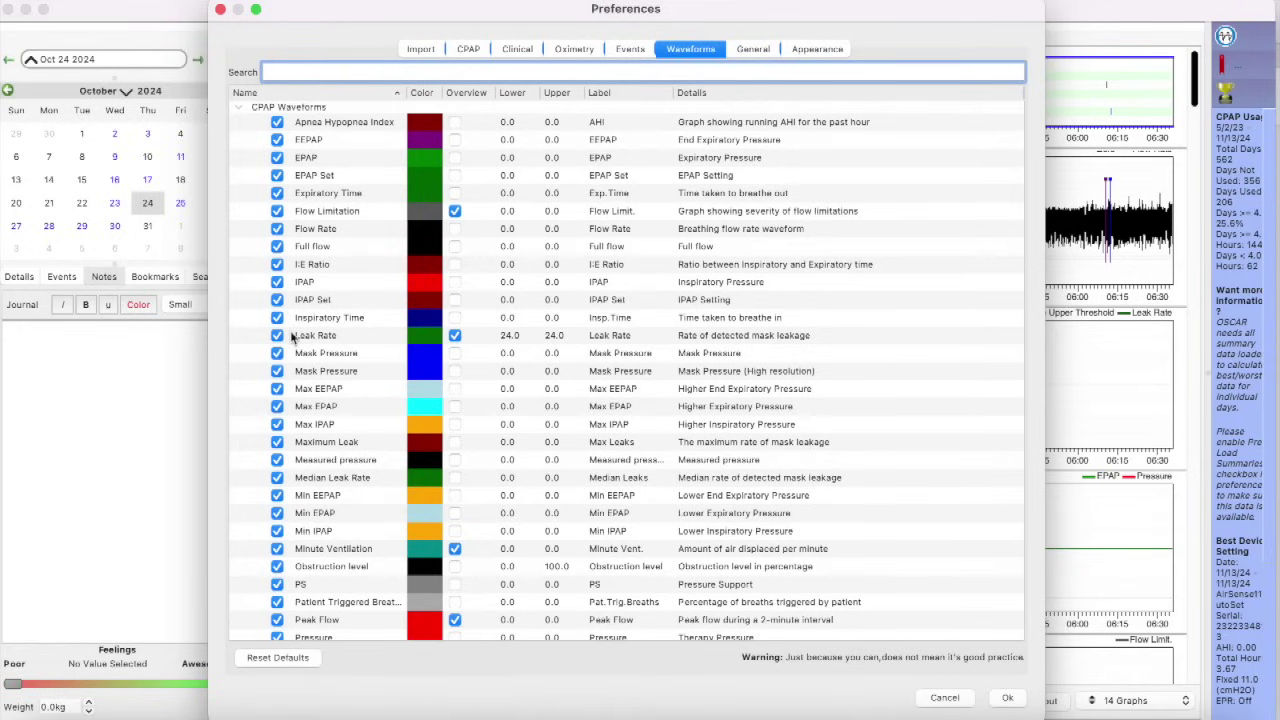
pyautogui.click(630, 50)
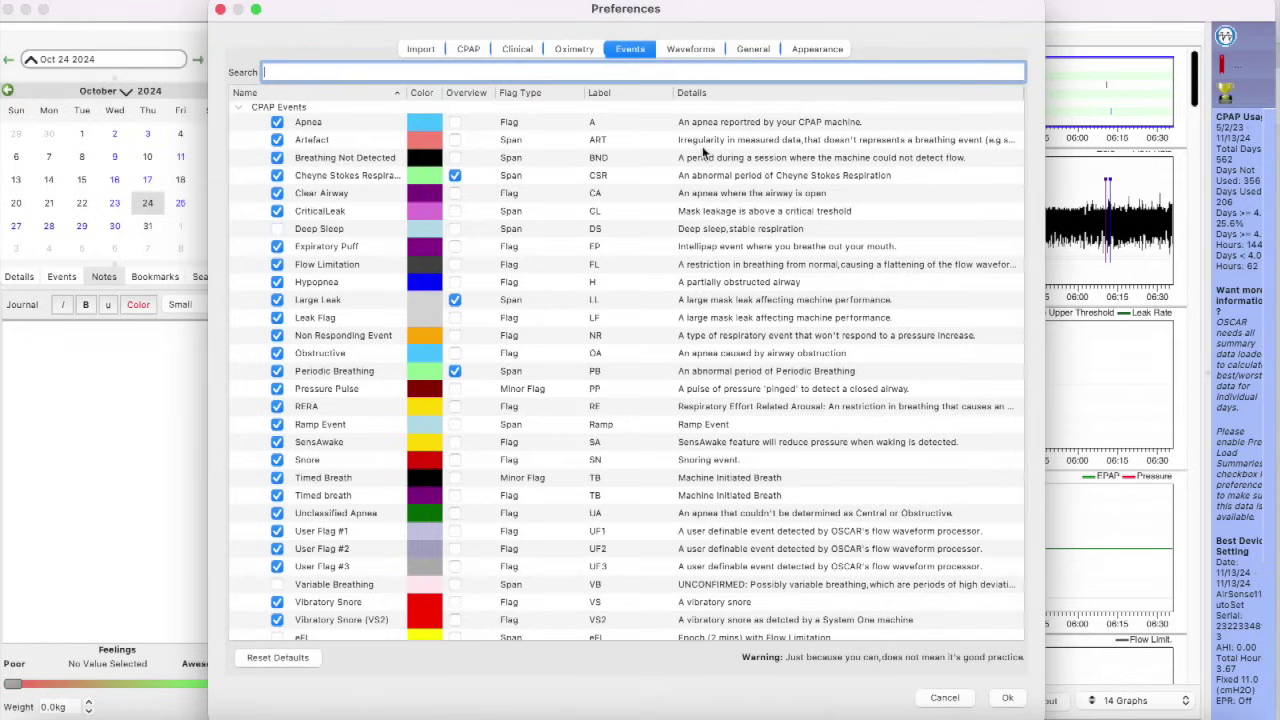
pyautogui.click(765, 52)
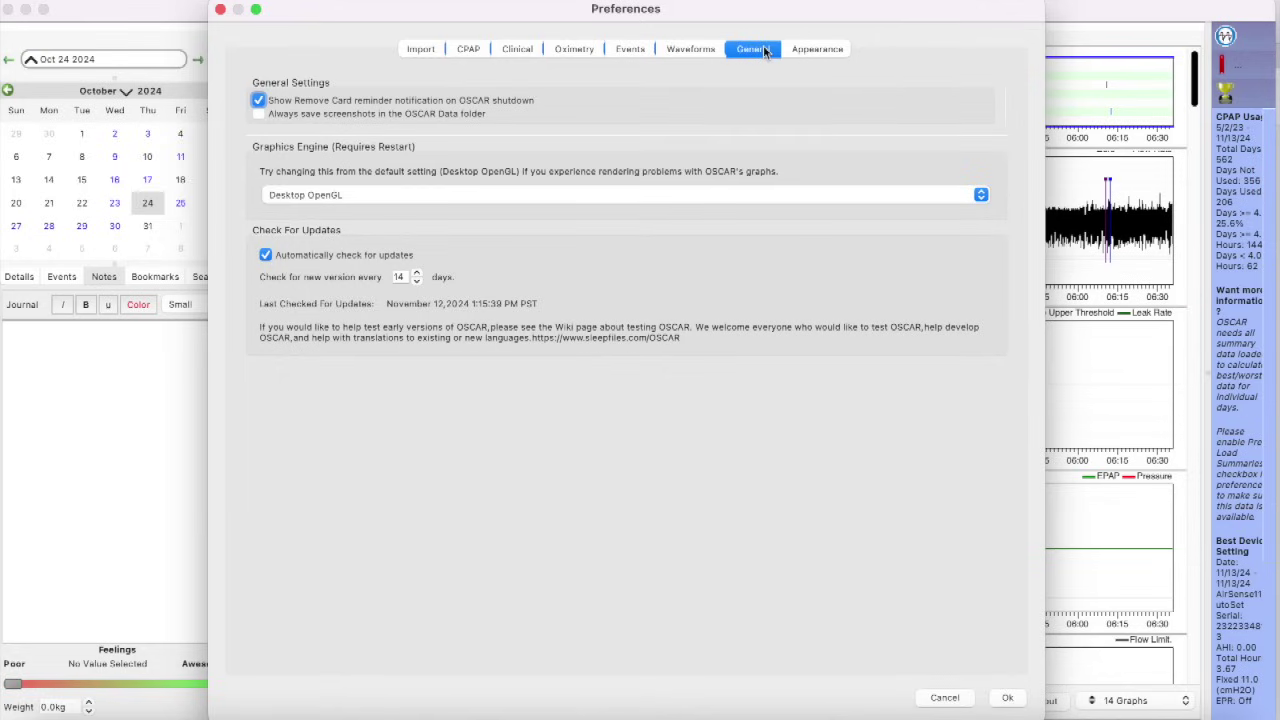
pyautogui.click(220, 10)
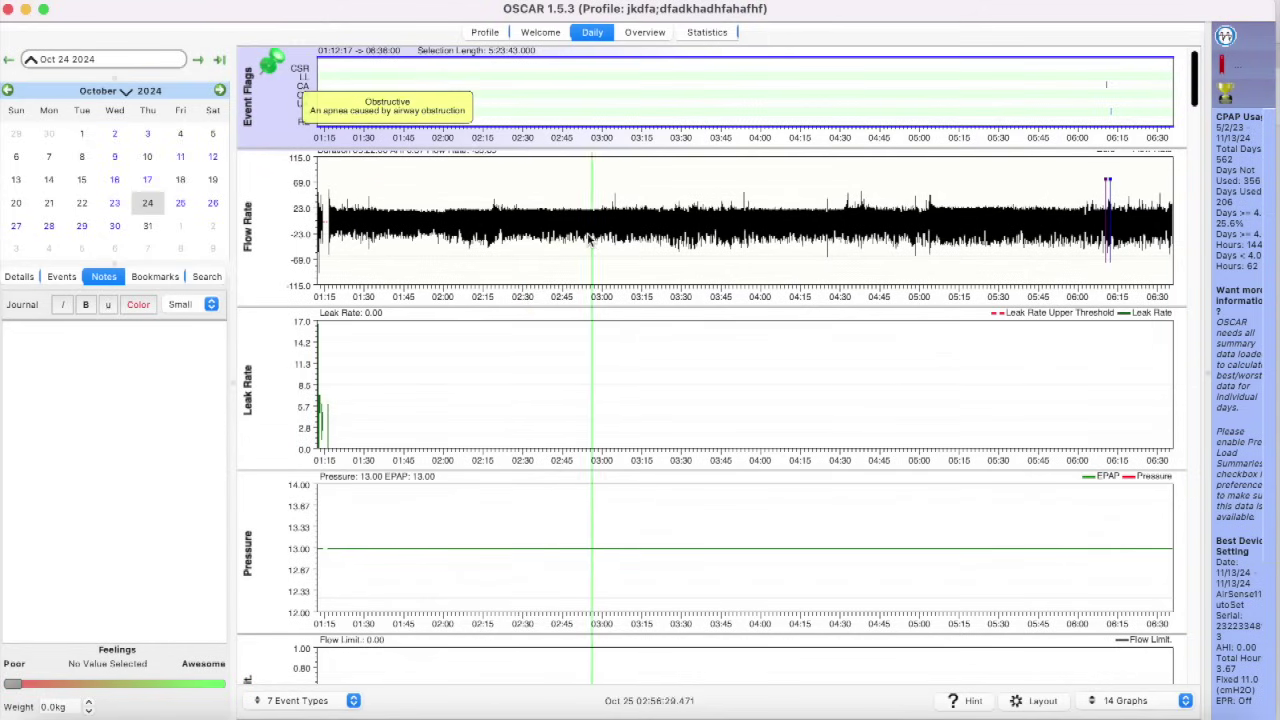
# Step: Zoom the Flow Rate graph in to about one minute around 01:52 to examine individual breaths, and zoom back out
pyautogui.moveTo(411, 222); pyautogui.dragTo(445, 222)
pyautogui.moveTo(676, 225); pyautogui.dragTo(787, 226)
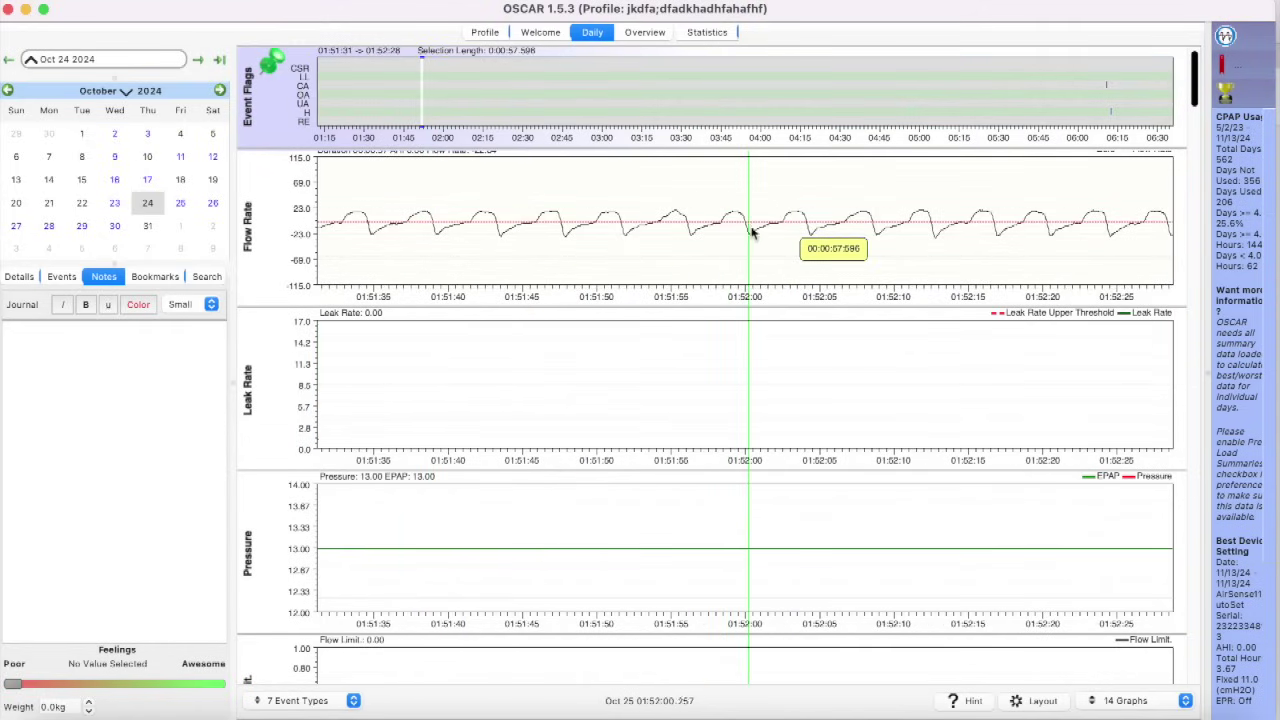
pyautogui.scroll(-8, 835, 230)
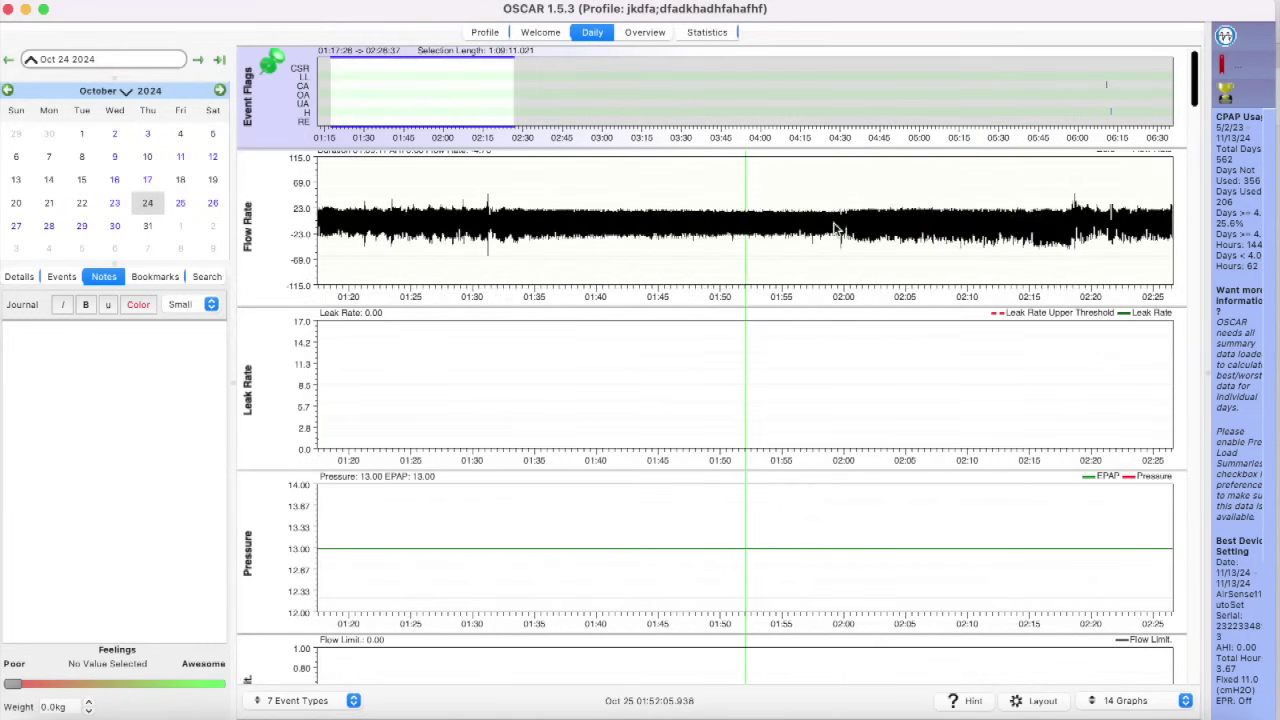
pyautogui.scroll(-3, 835, 230)
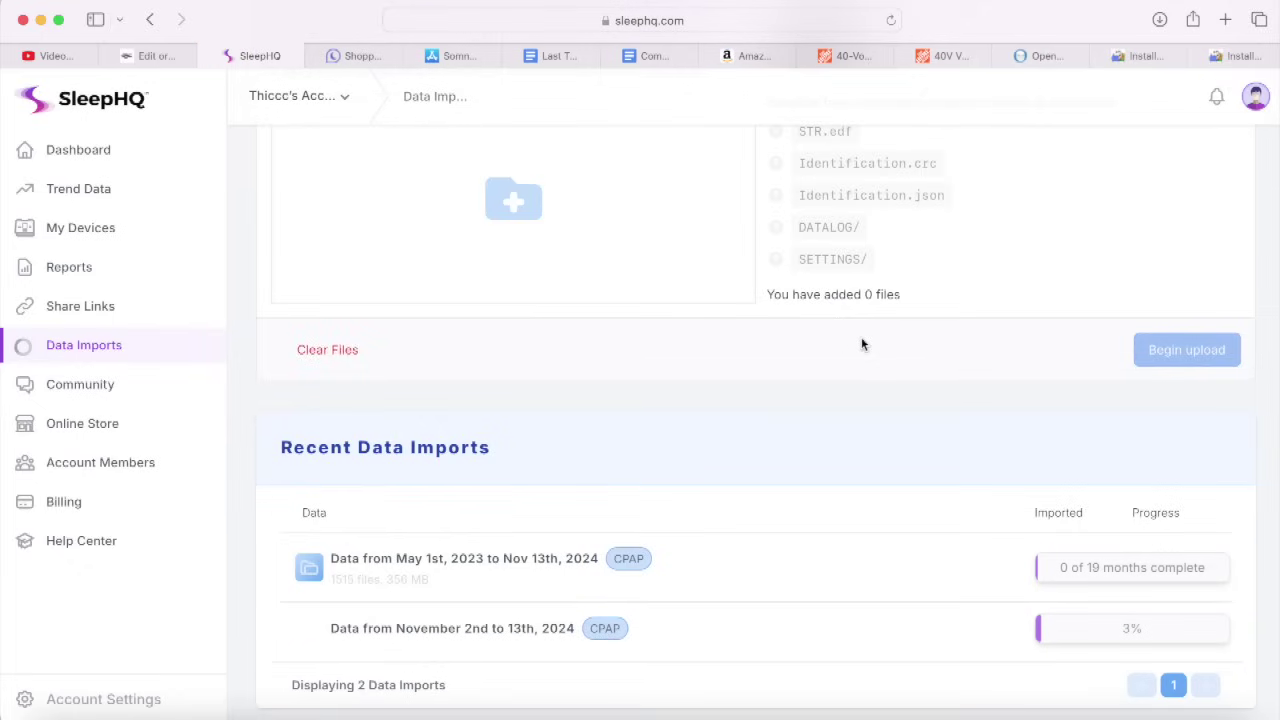
# Step: Switch to SleepHQ, check the recent data imports, and look through the Trend Data charts including the AHI chart
pyautogui.scroll(-1, 698, 404)
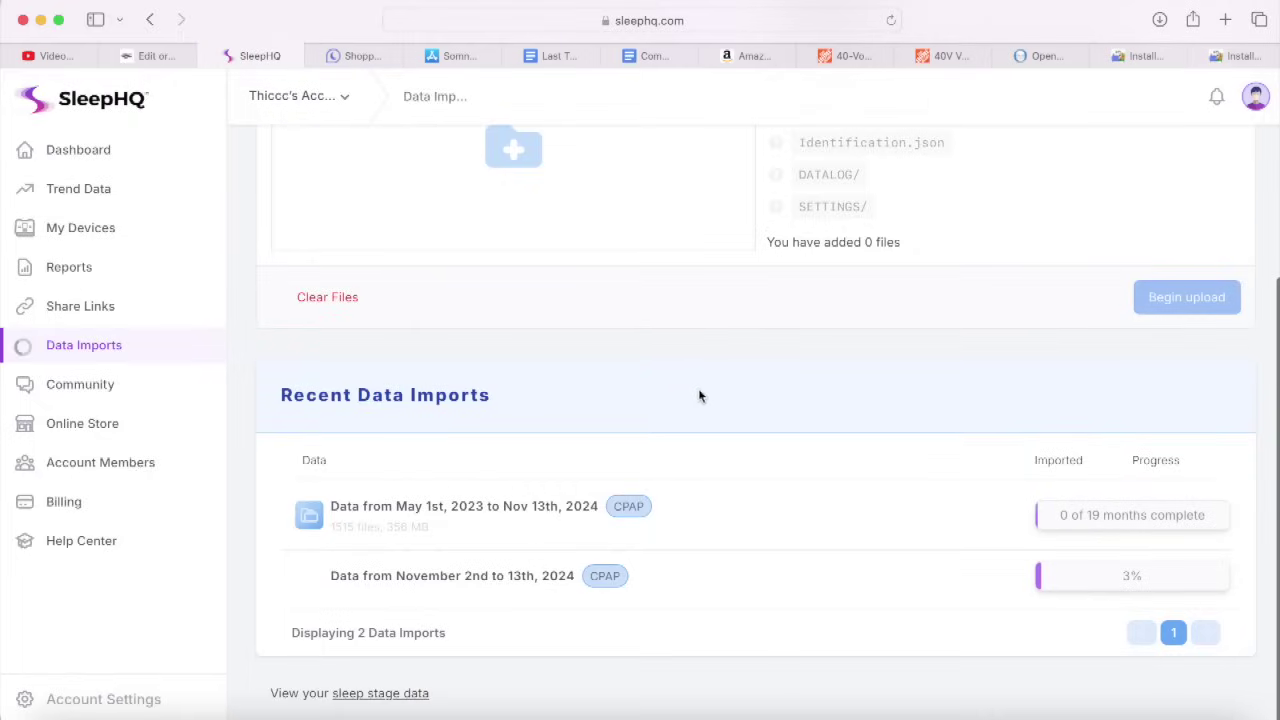
pyautogui.click(84, 190)
pyautogui.scroll(-3, 585, 297)
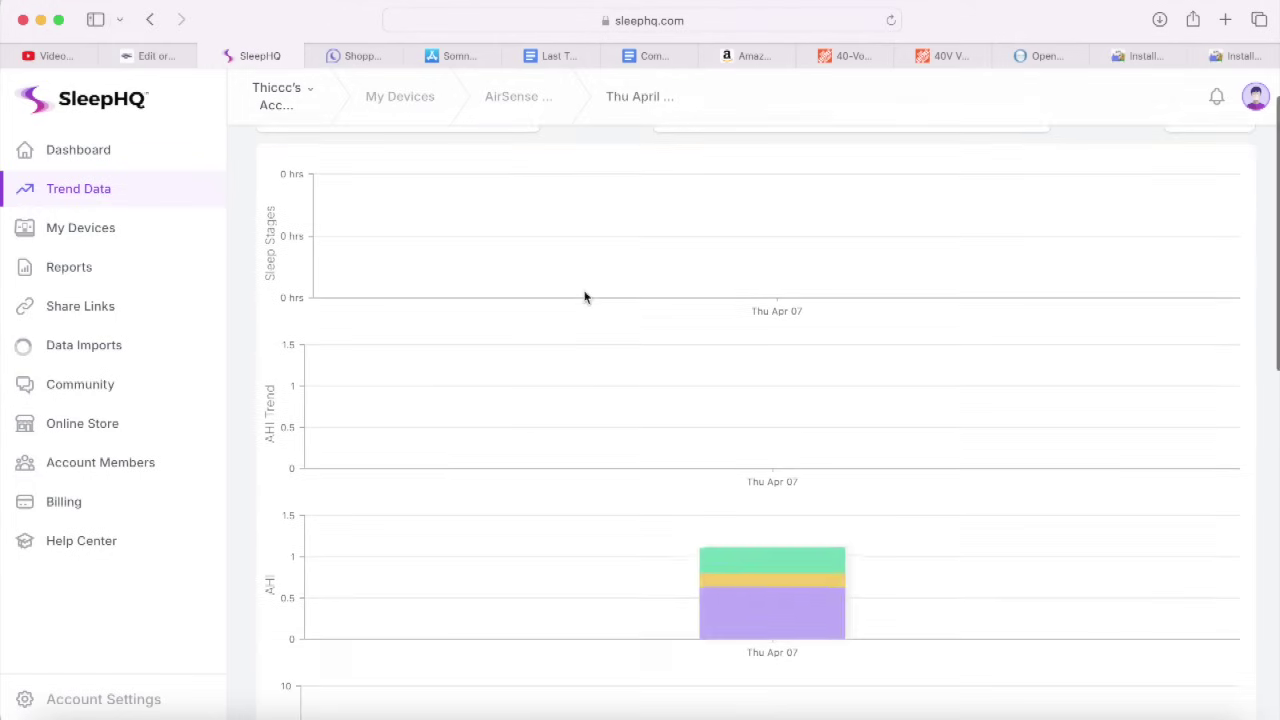
pyautogui.scroll(3, 585, 297)
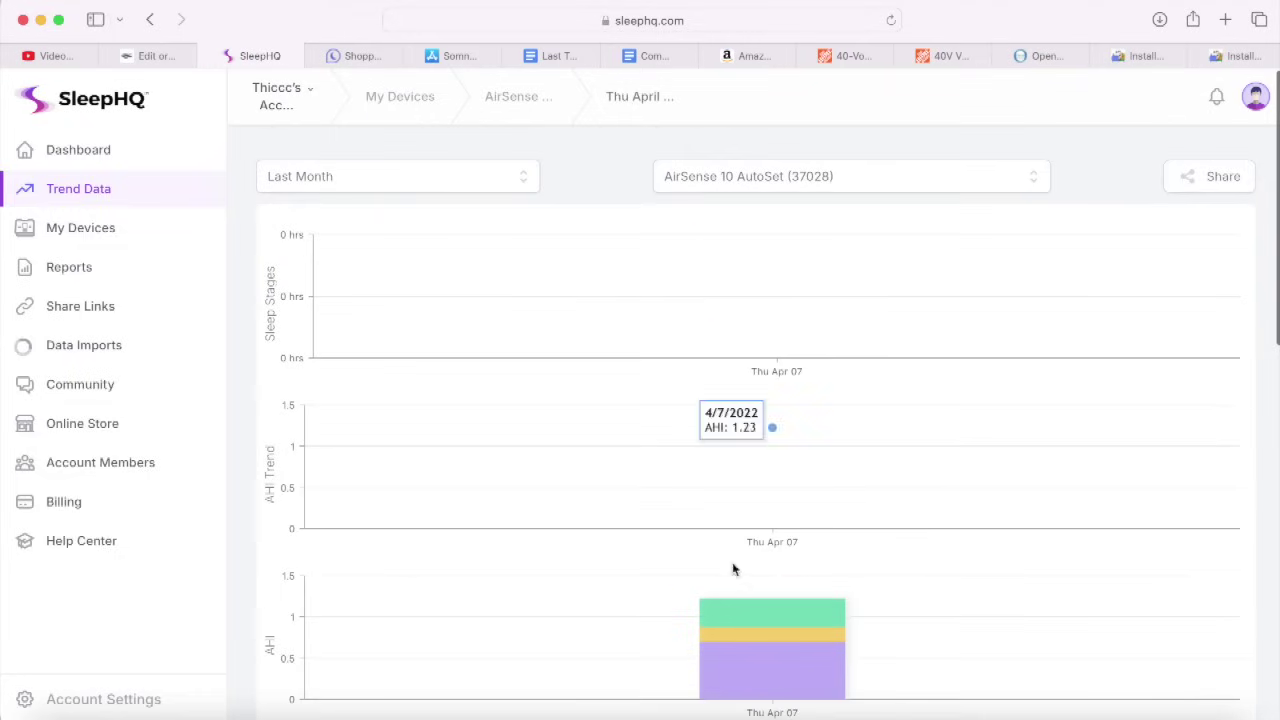
pyautogui.moveTo(785, 589)
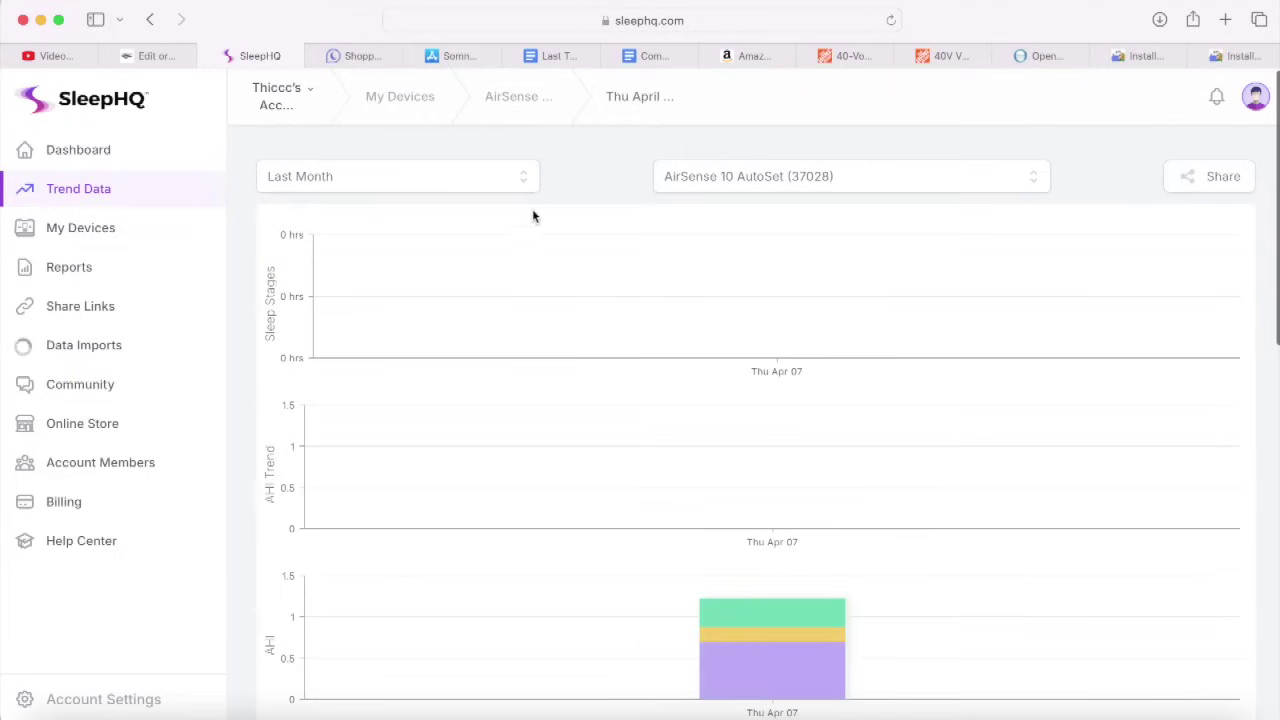
# Step: Set the Trend Data period to This Month and look through the charts
pyautogui.click(500, 175)
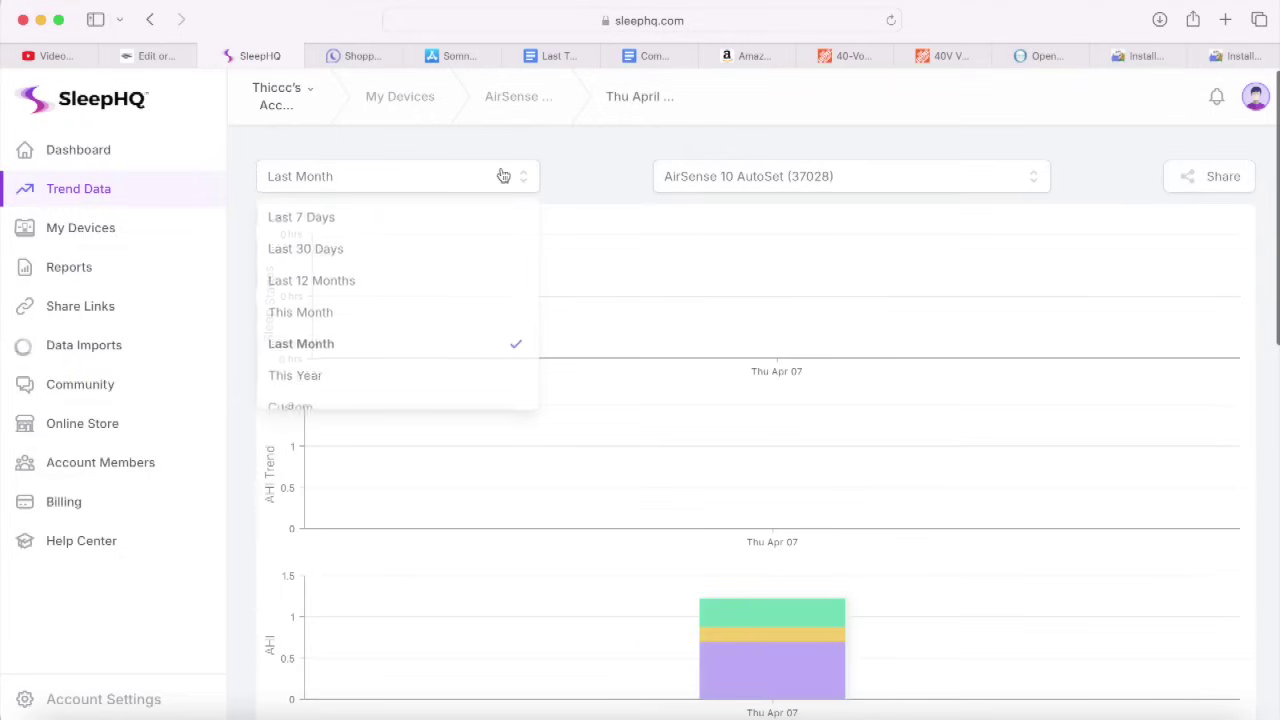
pyautogui.click(316, 314)
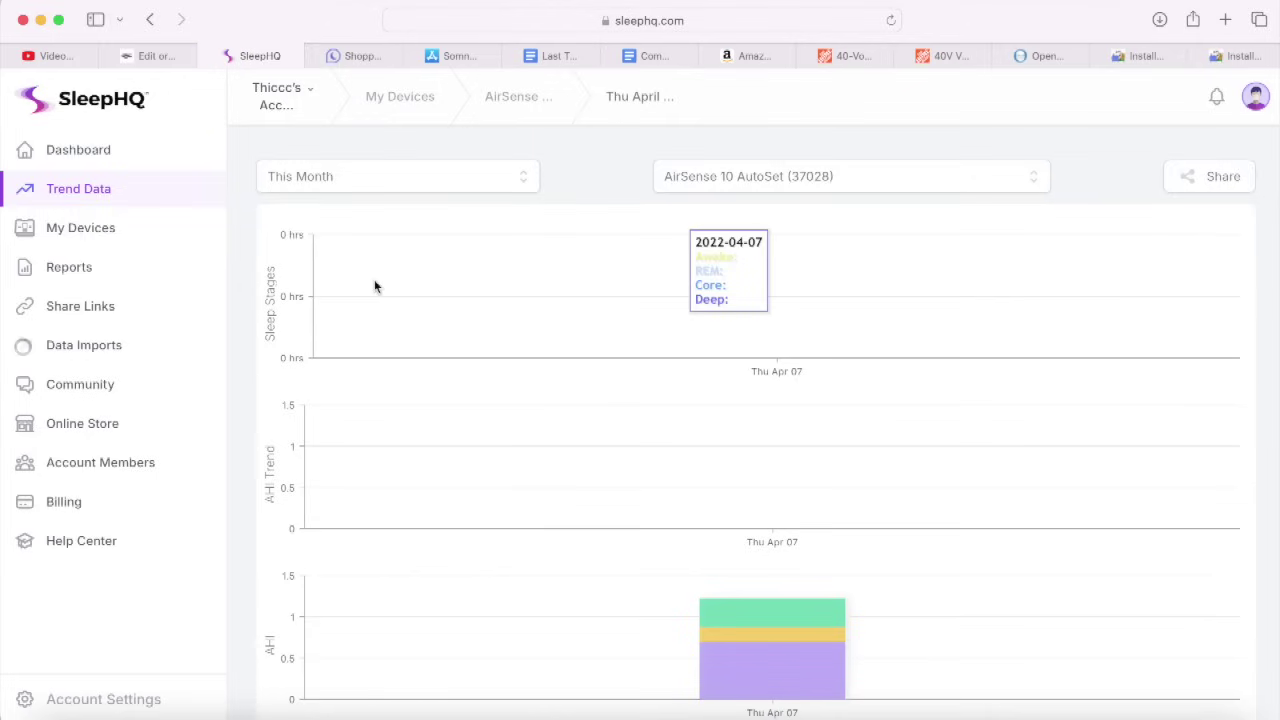
pyautogui.scroll(-2, 550, 335)
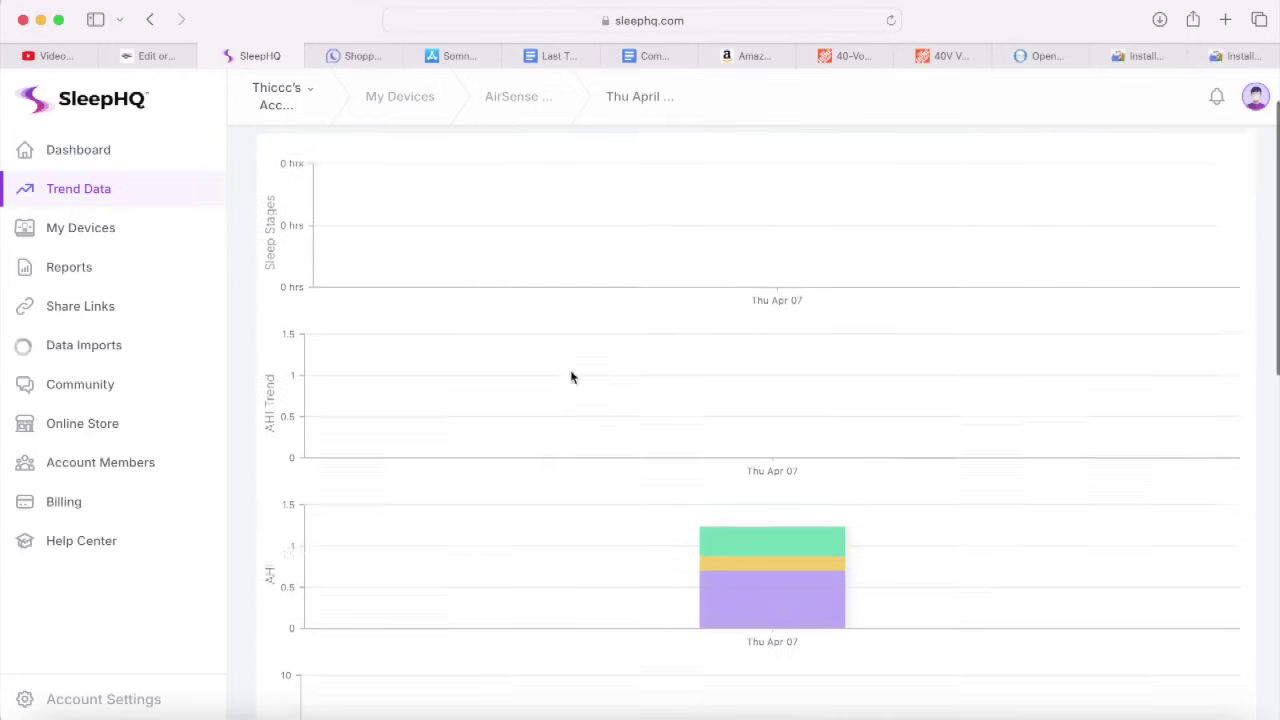
pyautogui.scroll(3, 577, 446)
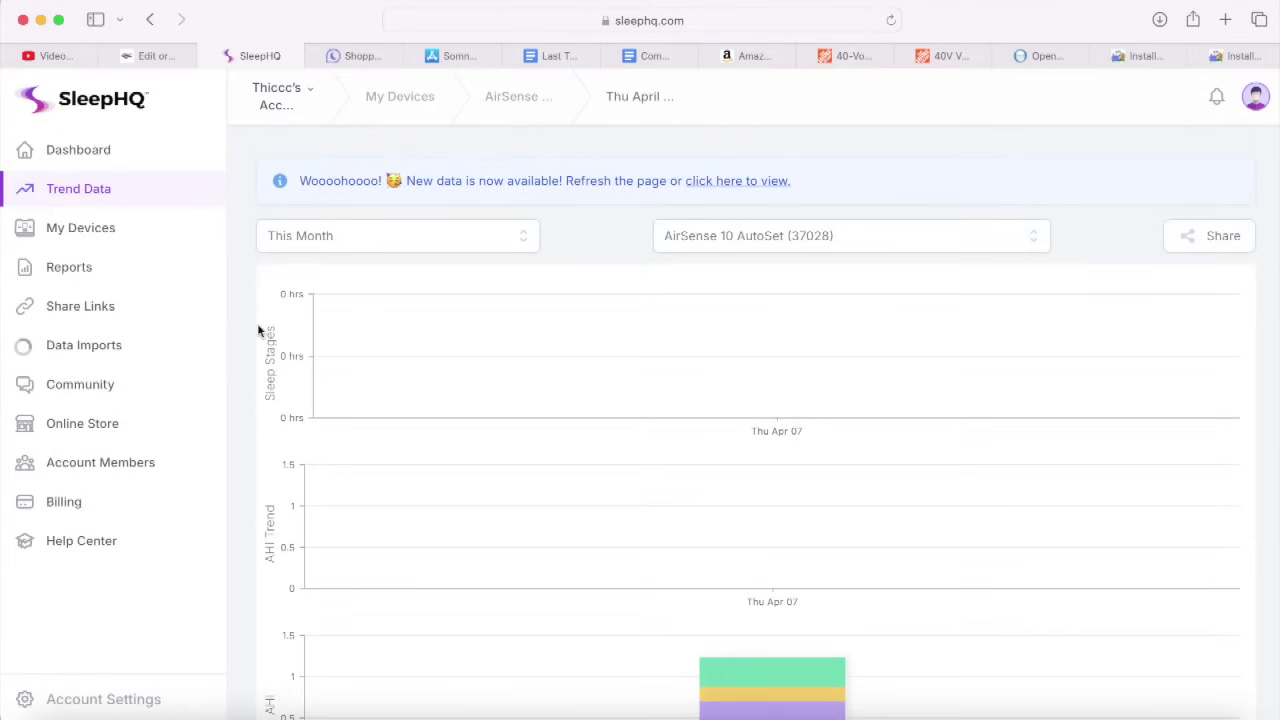
# Step: Dismiss the Restricted Machine notices
pyautogui.click(1240, 243)
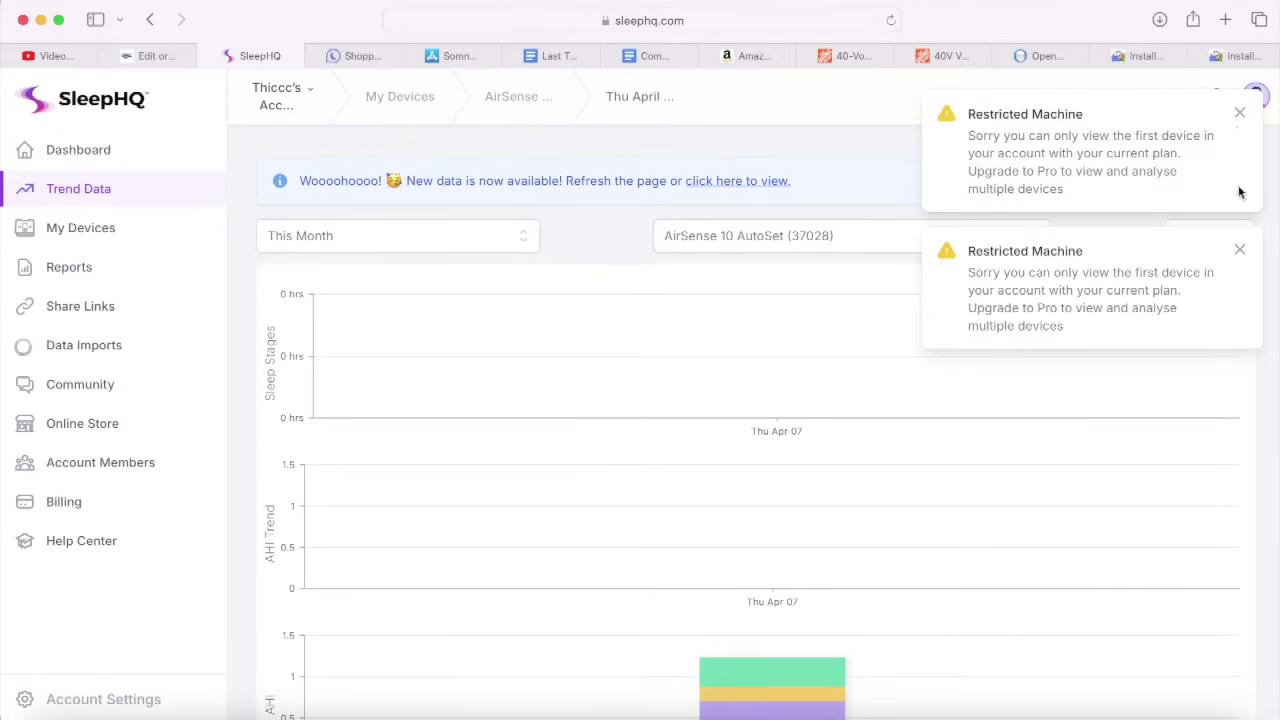
pyautogui.click(1240, 118)
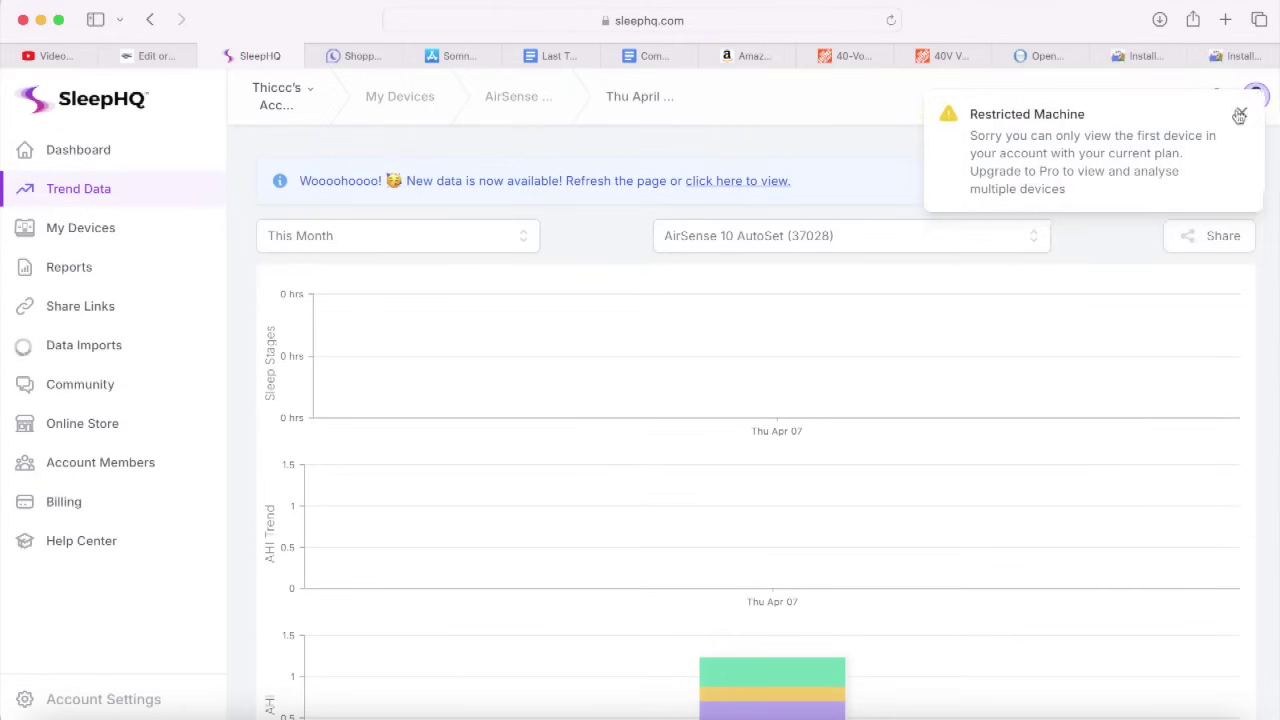
pyautogui.click(1238, 114)
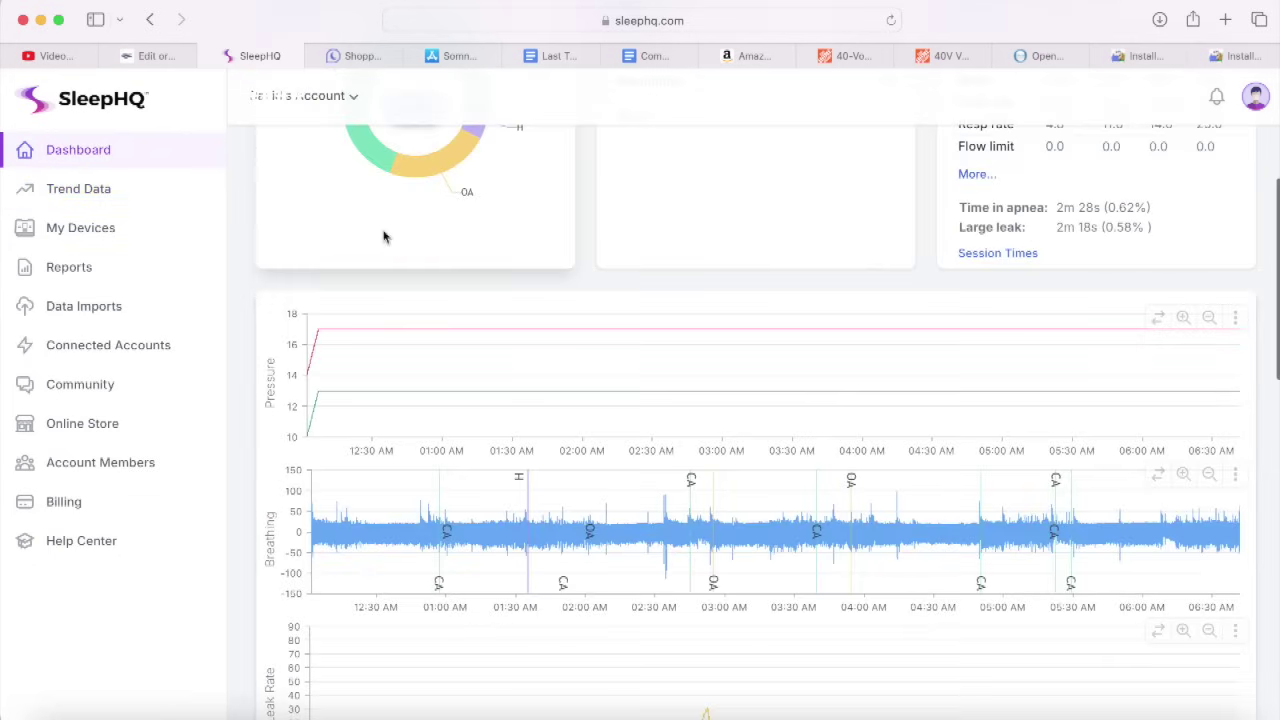
# Step: Look through the dashboard's nightly charts and zoom the Breathing chart in to about 03:11–03:25 AM
pyautogui.scroll(-3, 743, 456)
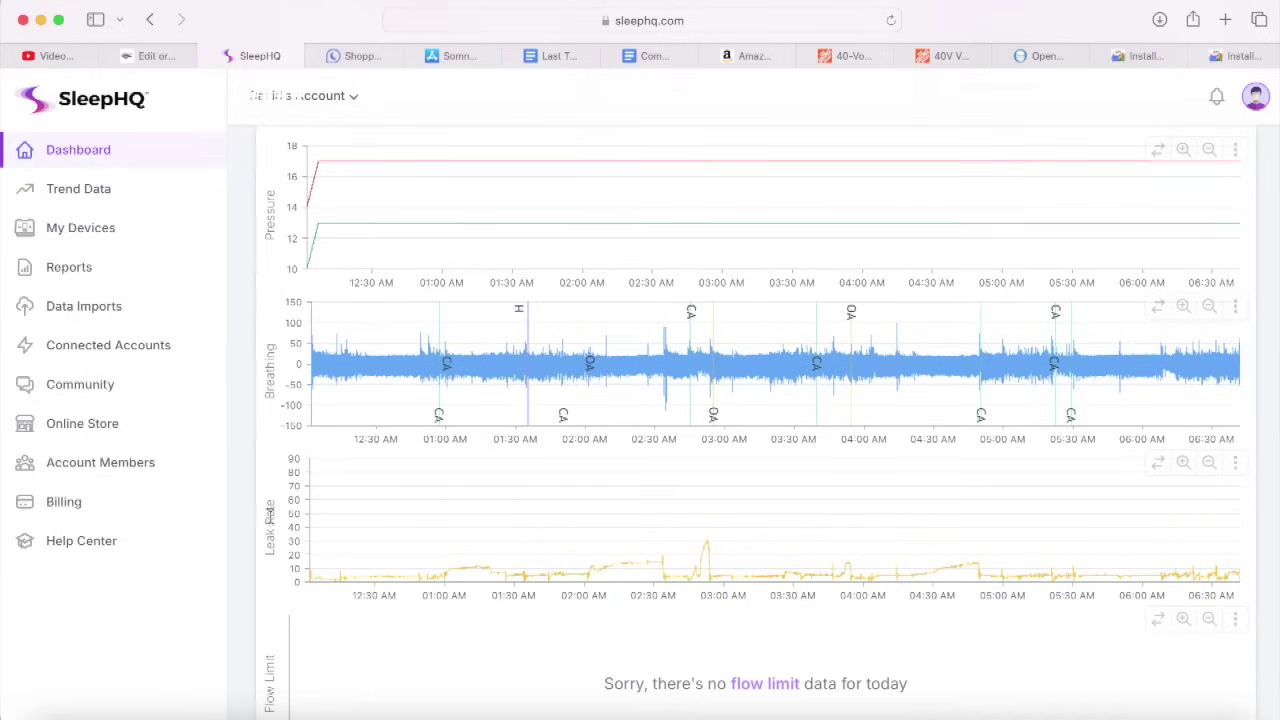
pyautogui.scroll(-5, 284, 513)
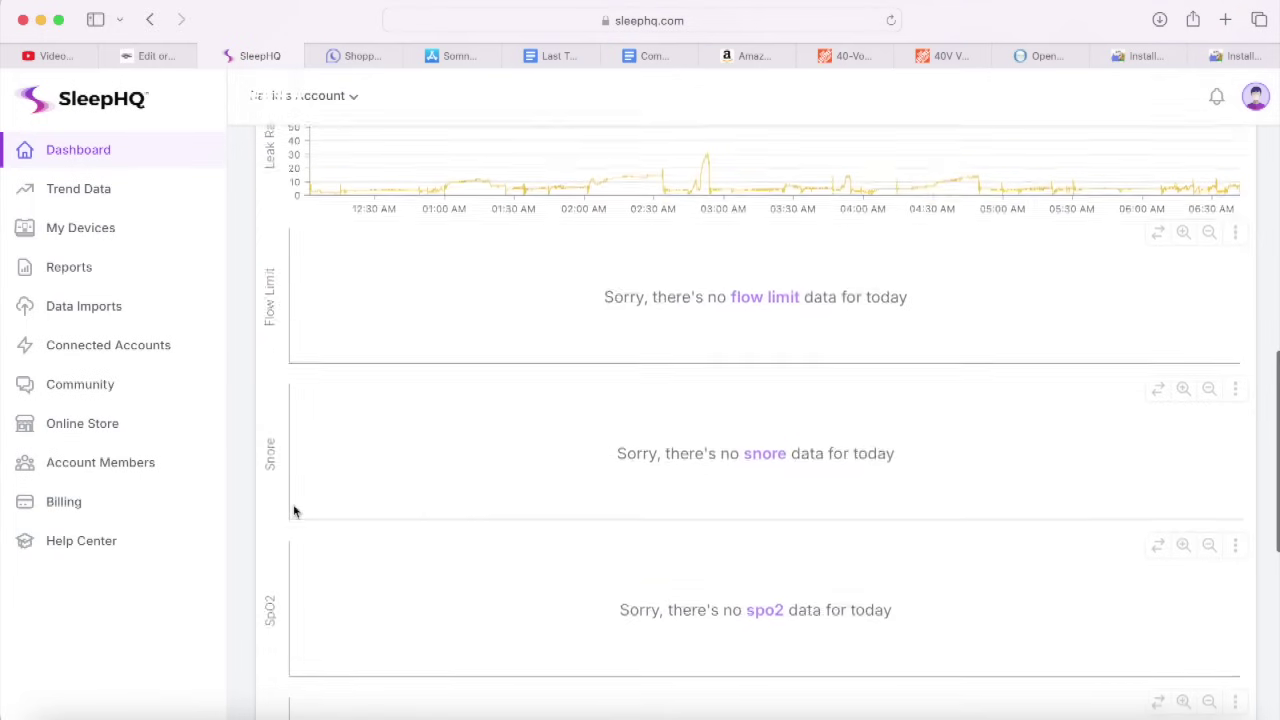
pyautogui.scroll(5, 262, 422)
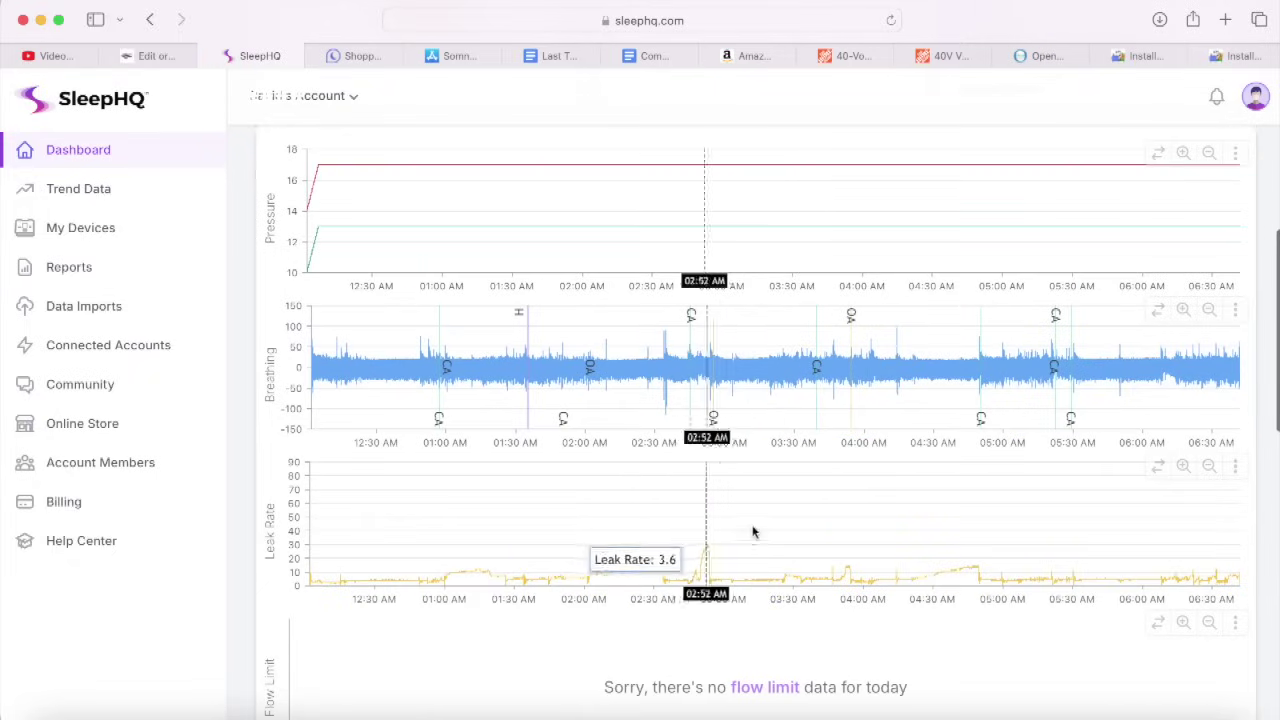
pyautogui.moveTo(752, 362); pyautogui.dragTo(785, 363)
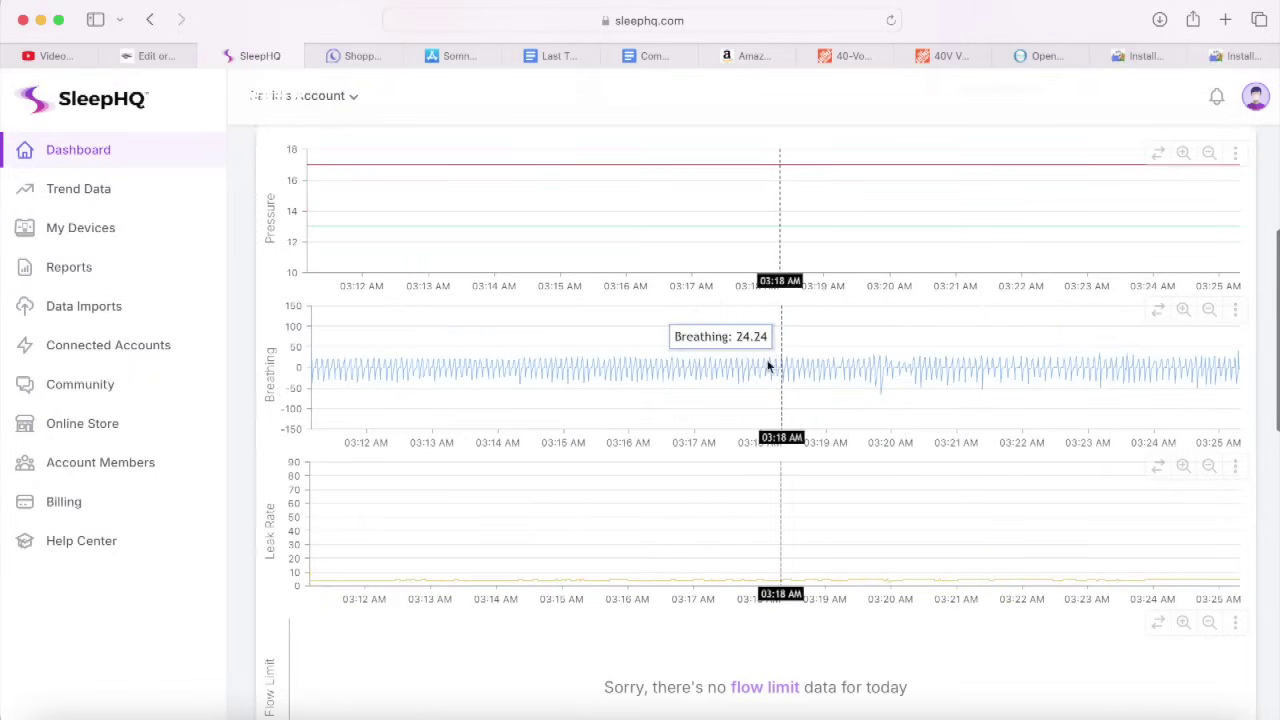
# Step: Examine the Breathing chart between about 03:03 and 03:38 AM at different zoom levels, and return to the whole night
pyautogui.hscroll(-10, 654, 365)
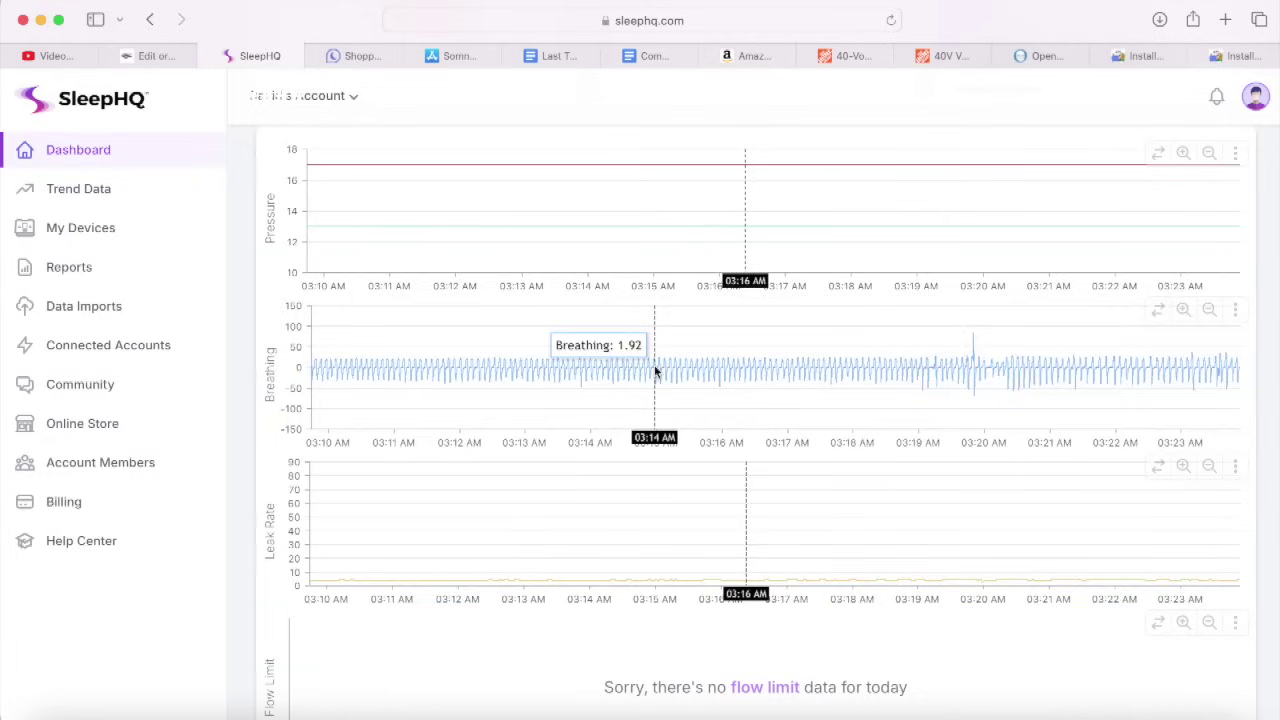
pyautogui.hscroll(8, 655, 370)
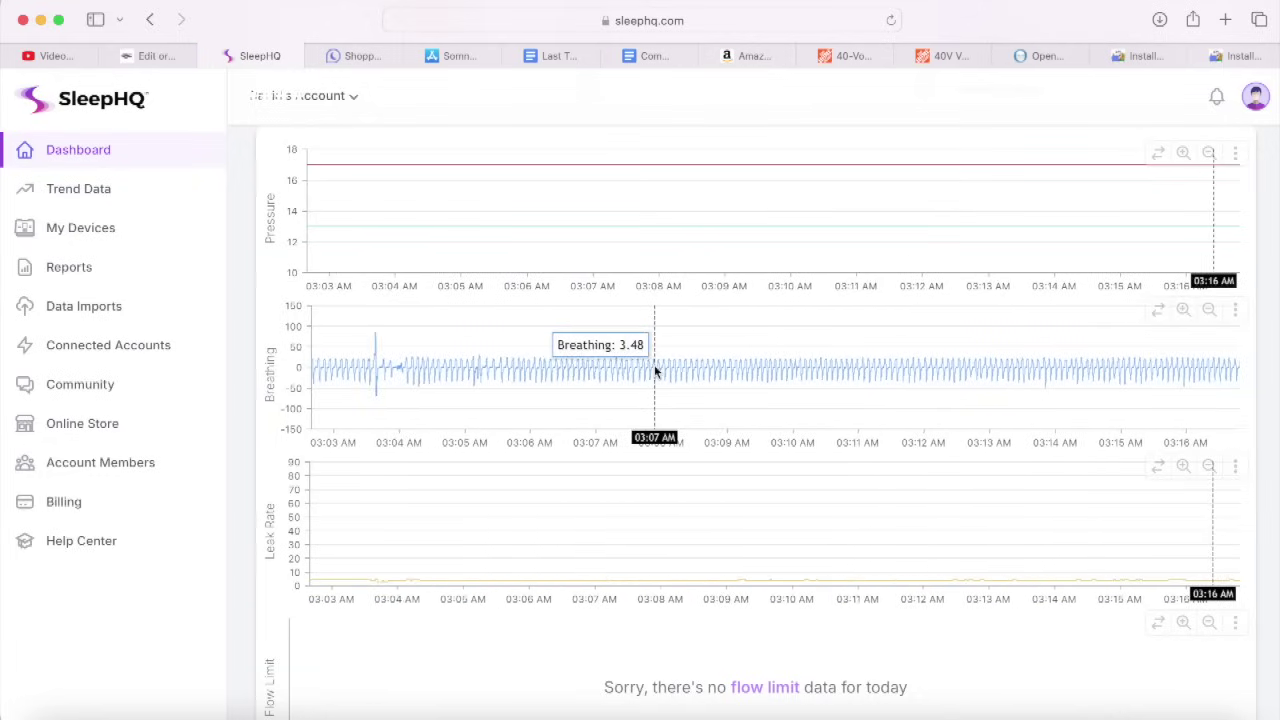
pyautogui.hscroll(5, 655, 370)
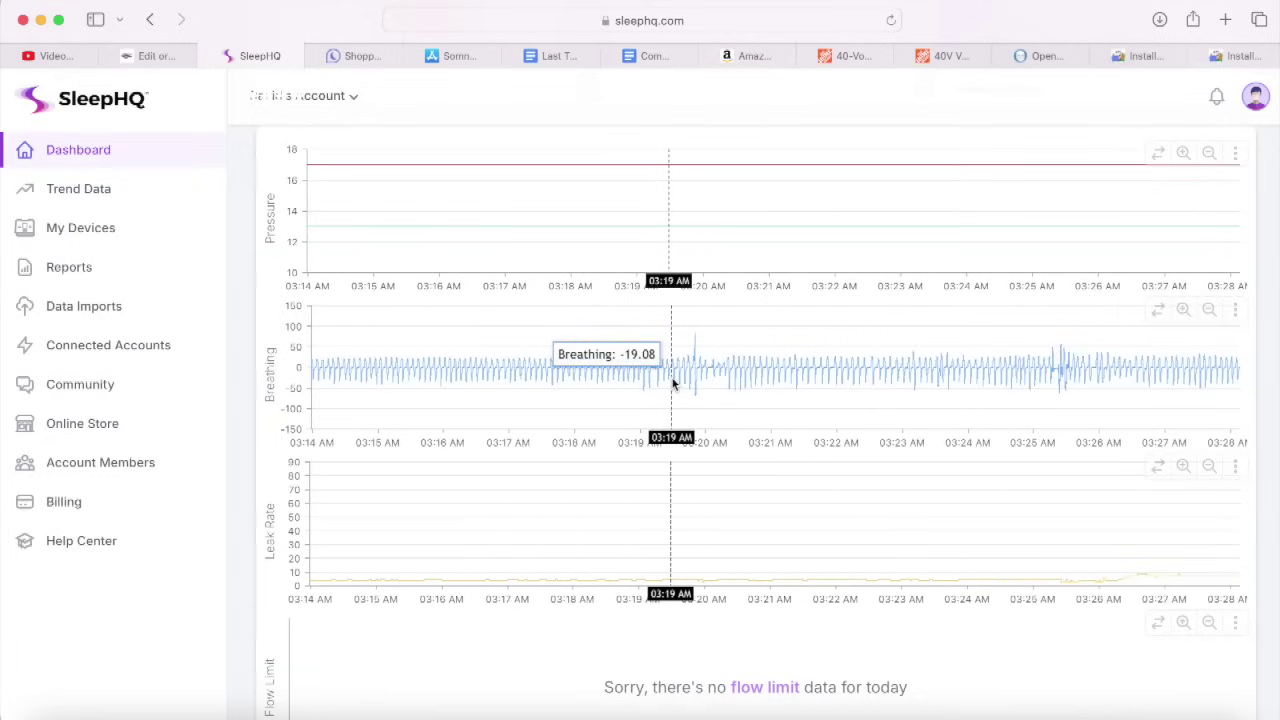
pyautogui.scroll(-5, 673, 383)
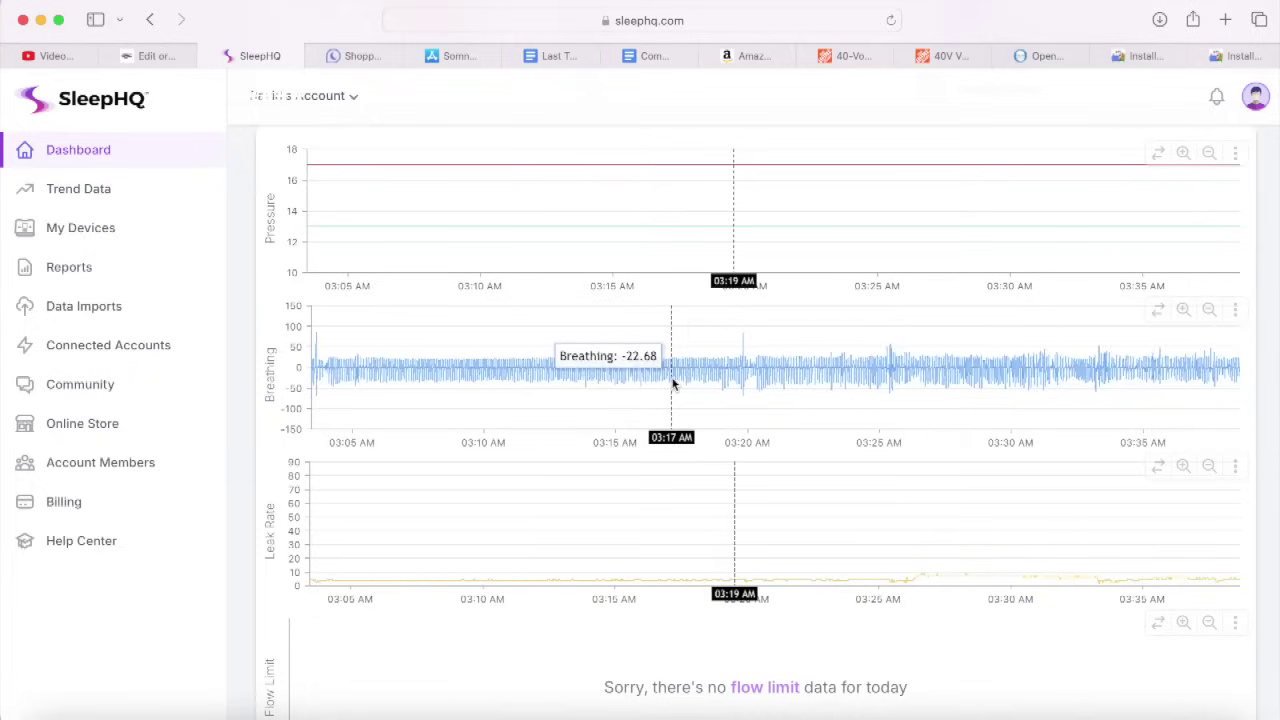
pyautogui.scroll(3, 673, 383)
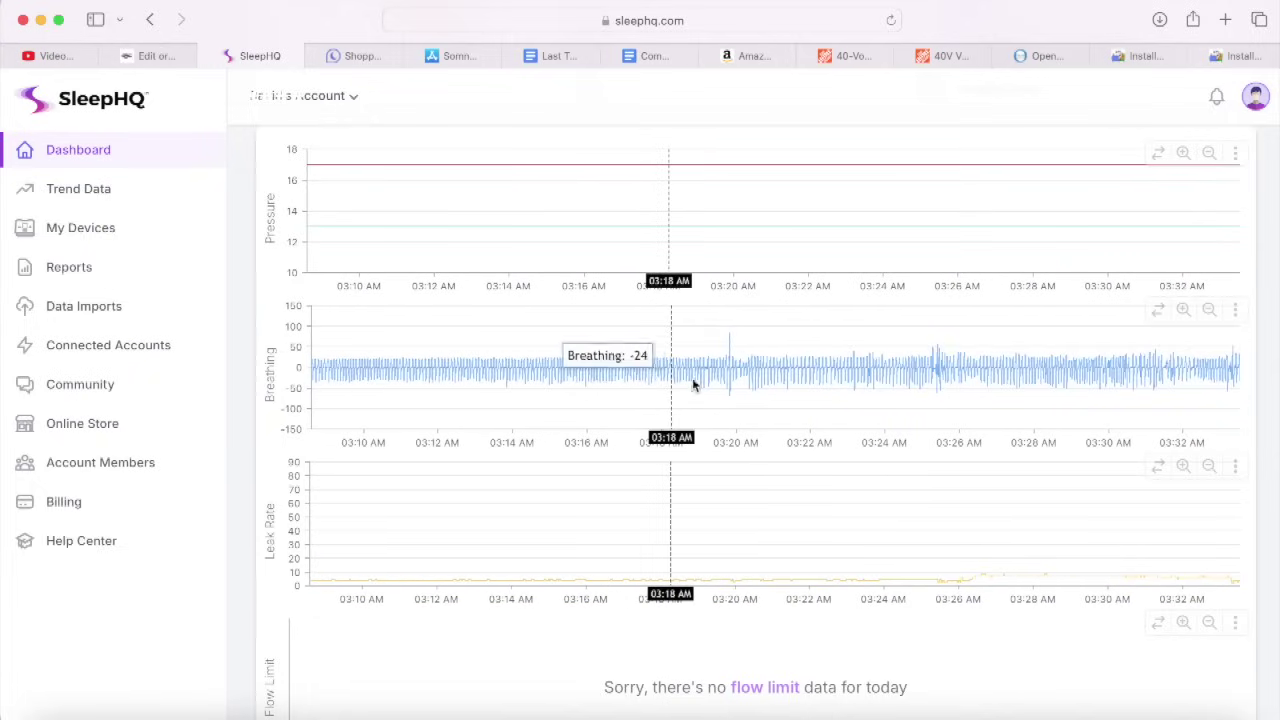
pyautogui.scroll(-15, 704, 377)
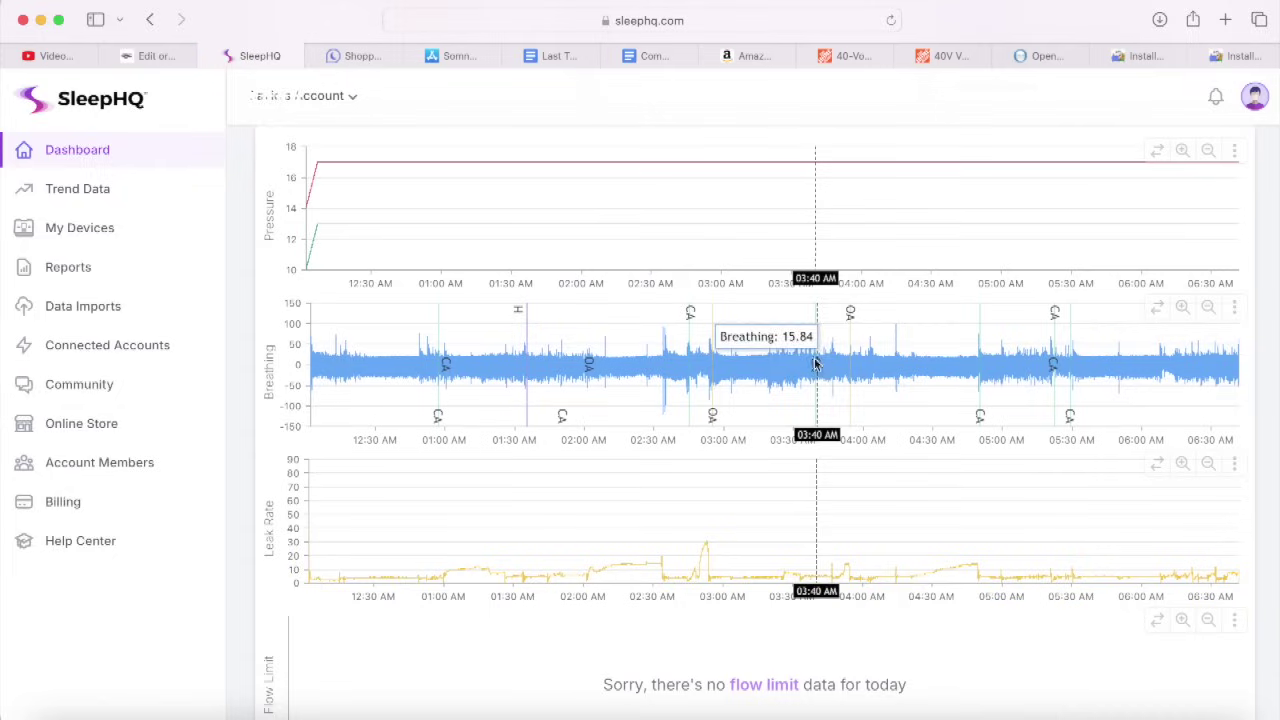
# Step: Zoom the Breathing chart in to about 03:27–03:39 AM, follow it to about 03:51 AM, and return to the full-night dashboard summary
pyautogui.moveTo(788, 362); pyautogui.dragTo(817, 362)
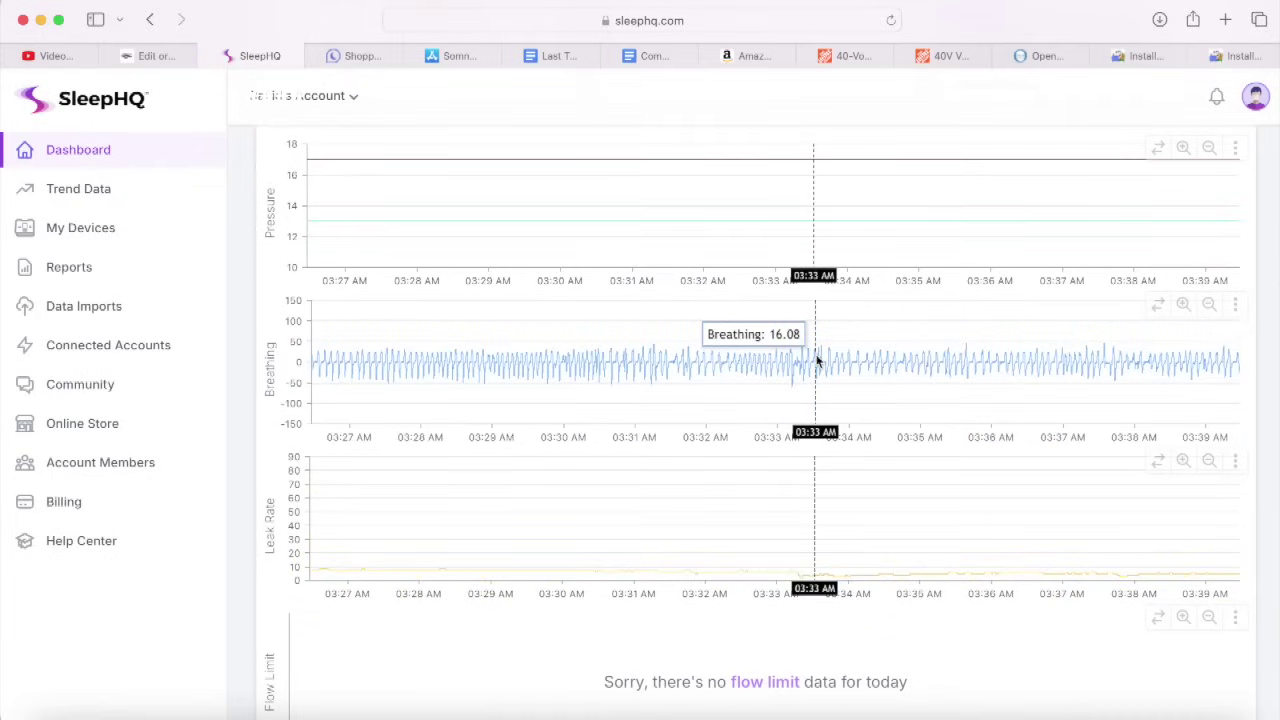
pyautogui.hscroll(10, 817, 362)
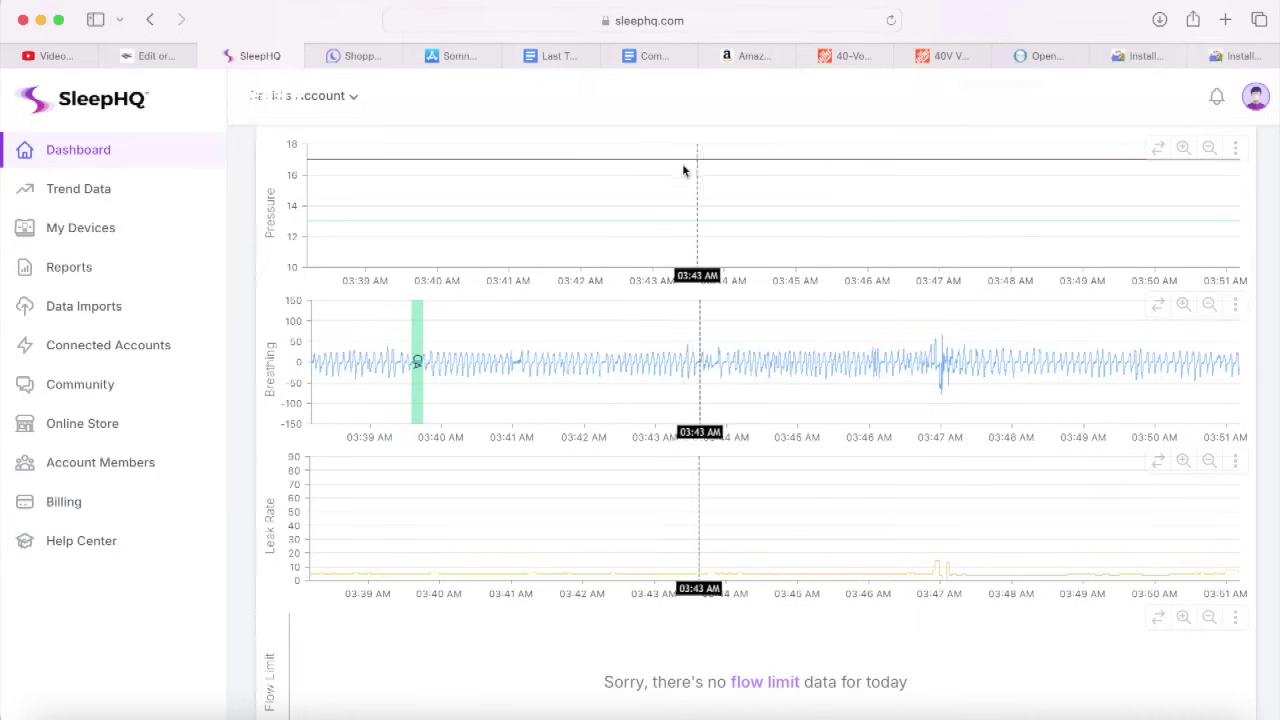
pyautogui.scroll(5, 672, 220)
pyautogui.scroll(3, 668, 235)
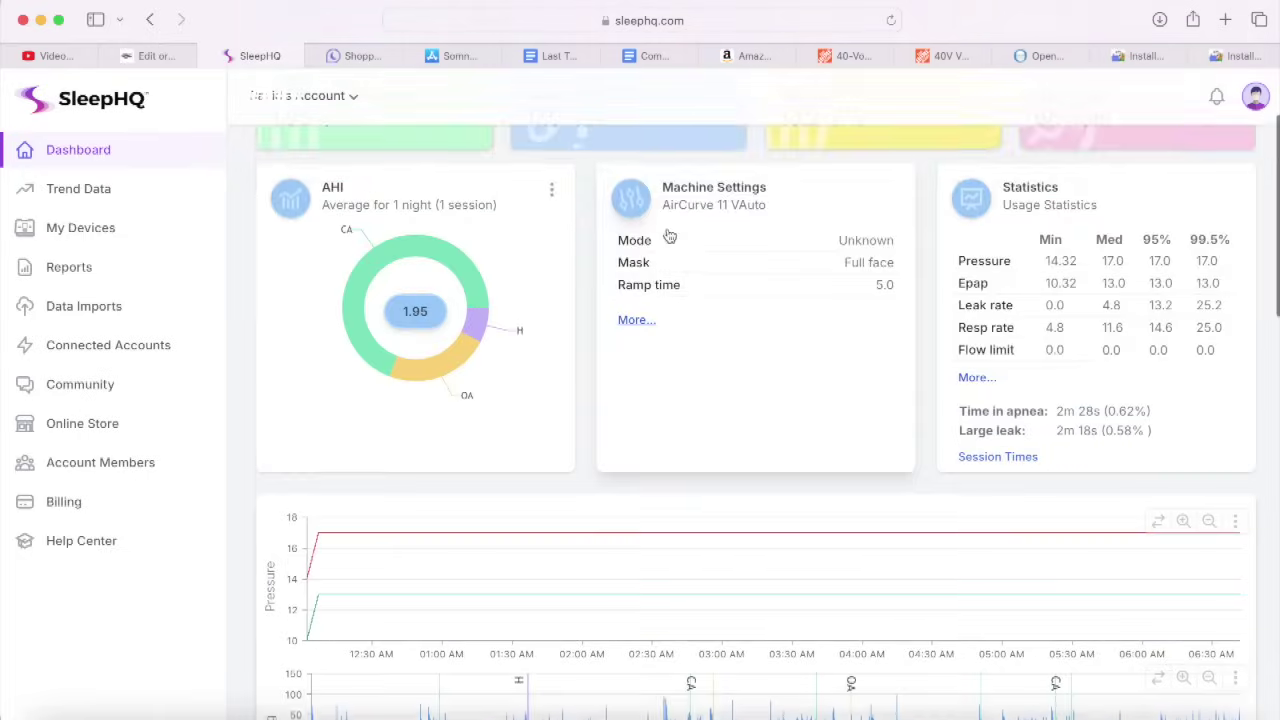
# Step: Zoom the Breathing chart in to about 04:32–04:37 AM and follow the waveform forward to about 04:48 AM
pyautogui.scroll(-4, 668, 235)
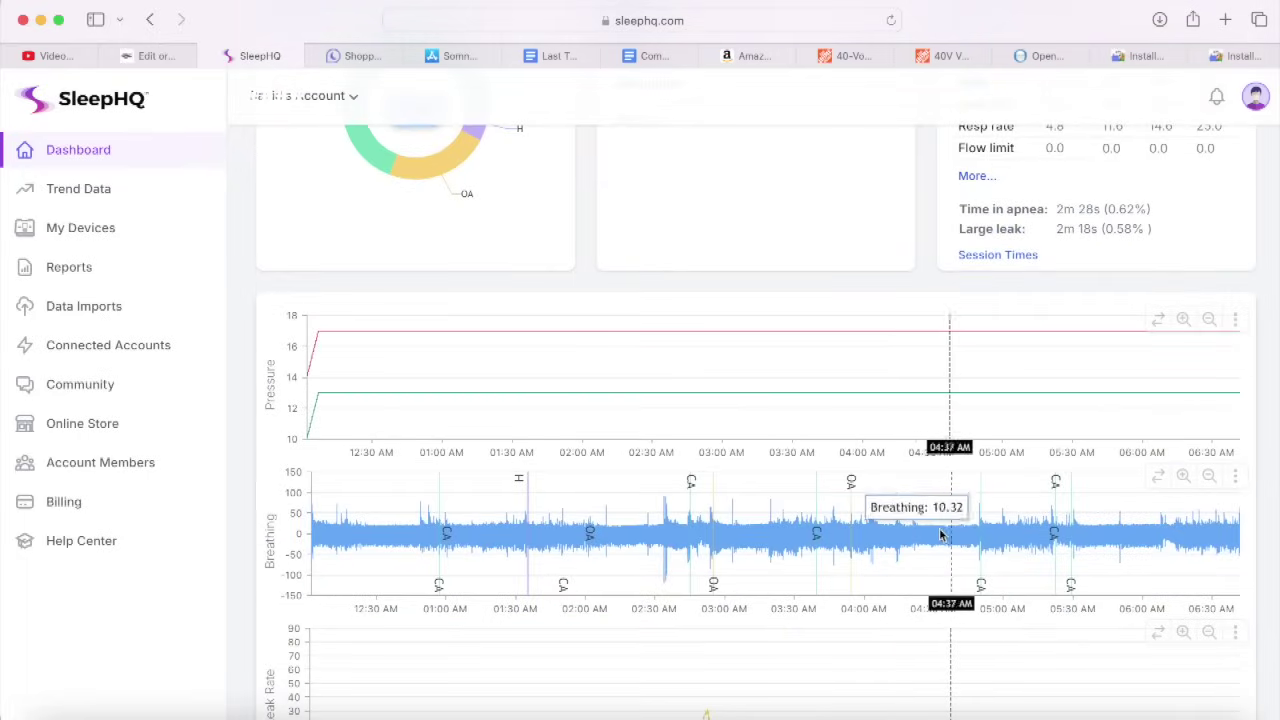
pyautogui.moveTo(937, 537)
pyautogui.mouseDown()
pyautogui.moveTo(953, 537)
pyautogui.moveTo(939, 537)
pyautogui.mouseUp()
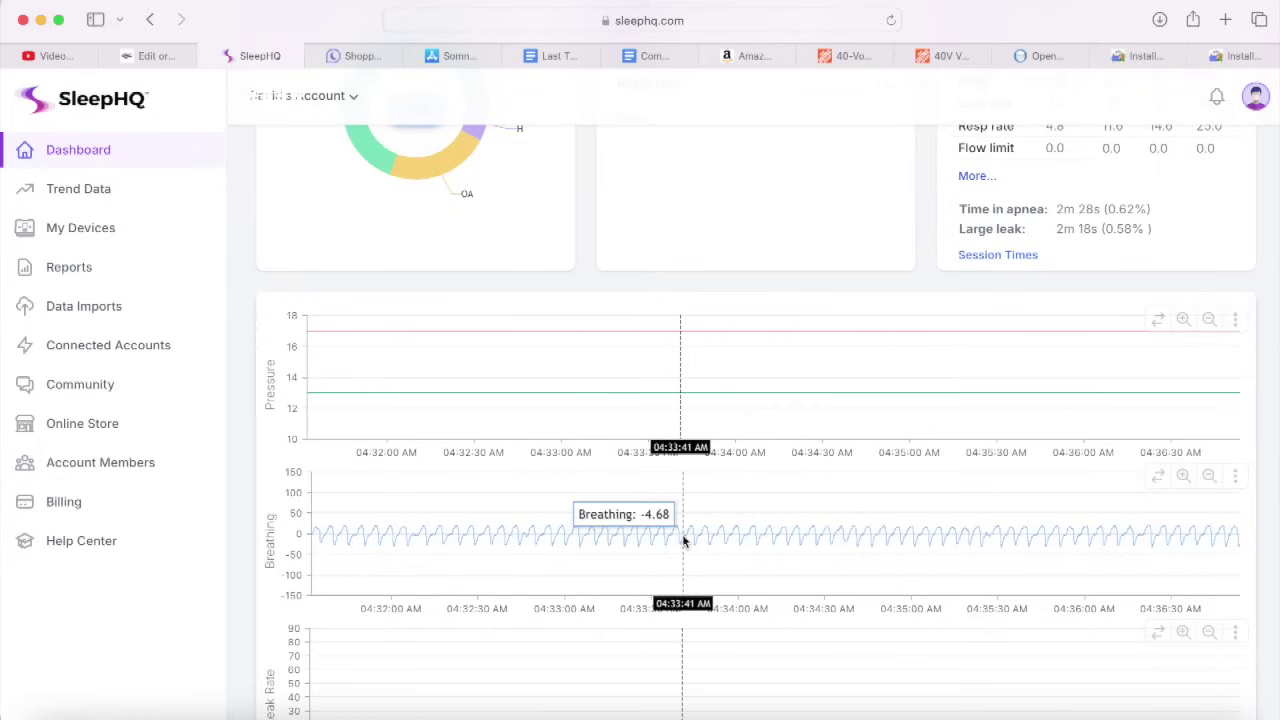
pyautogui.hscroll(10, 684, 541)
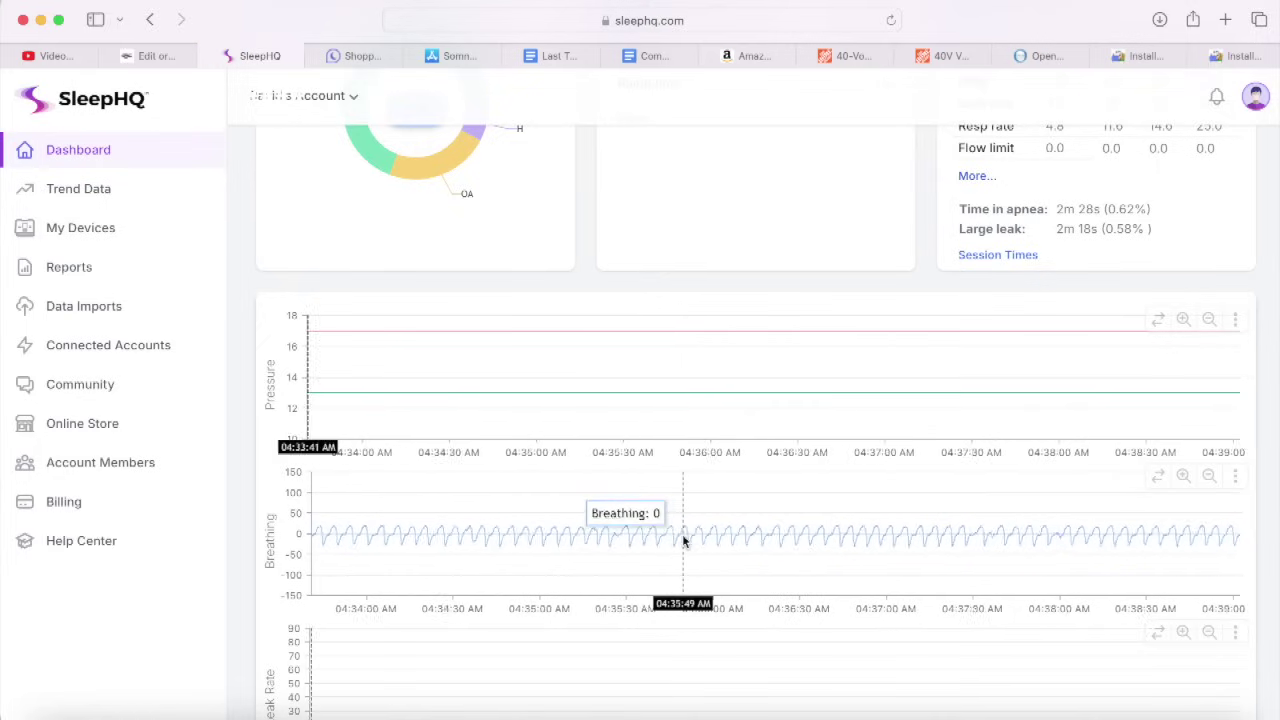
pyautogui.hscroll(10, 684, 541)
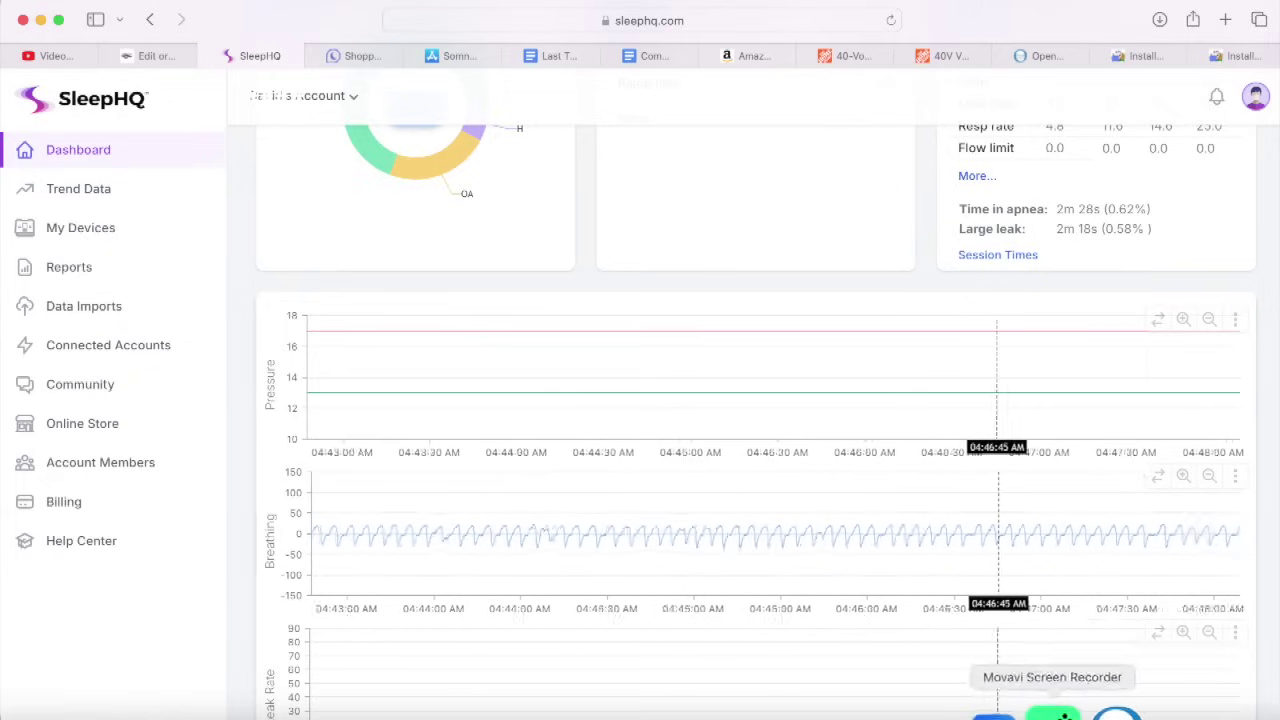
# Step: Switch to OSCAR and zoom the Oct 24 2024 Flow Rate graph in to about 02:50–02:57
pyautogui.click(1108, 712)
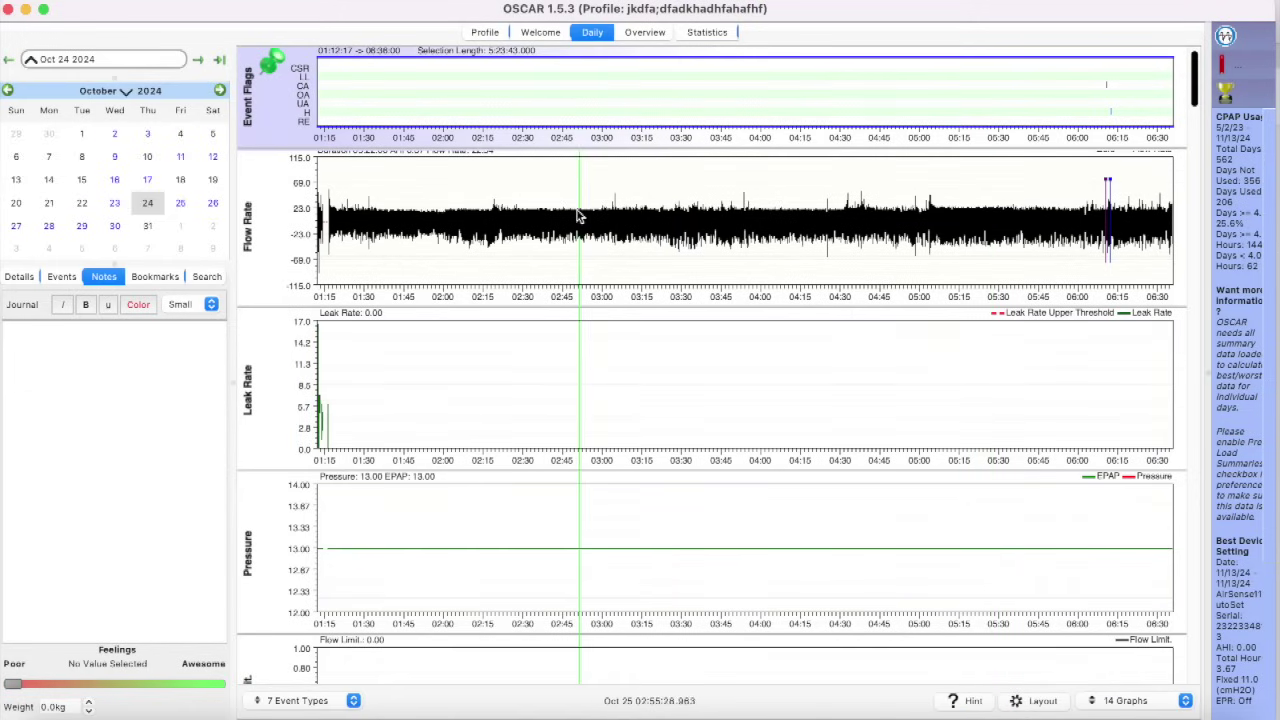
pyautogui.moveTo(580, 214); pyautogui.dragTo(596, 215)
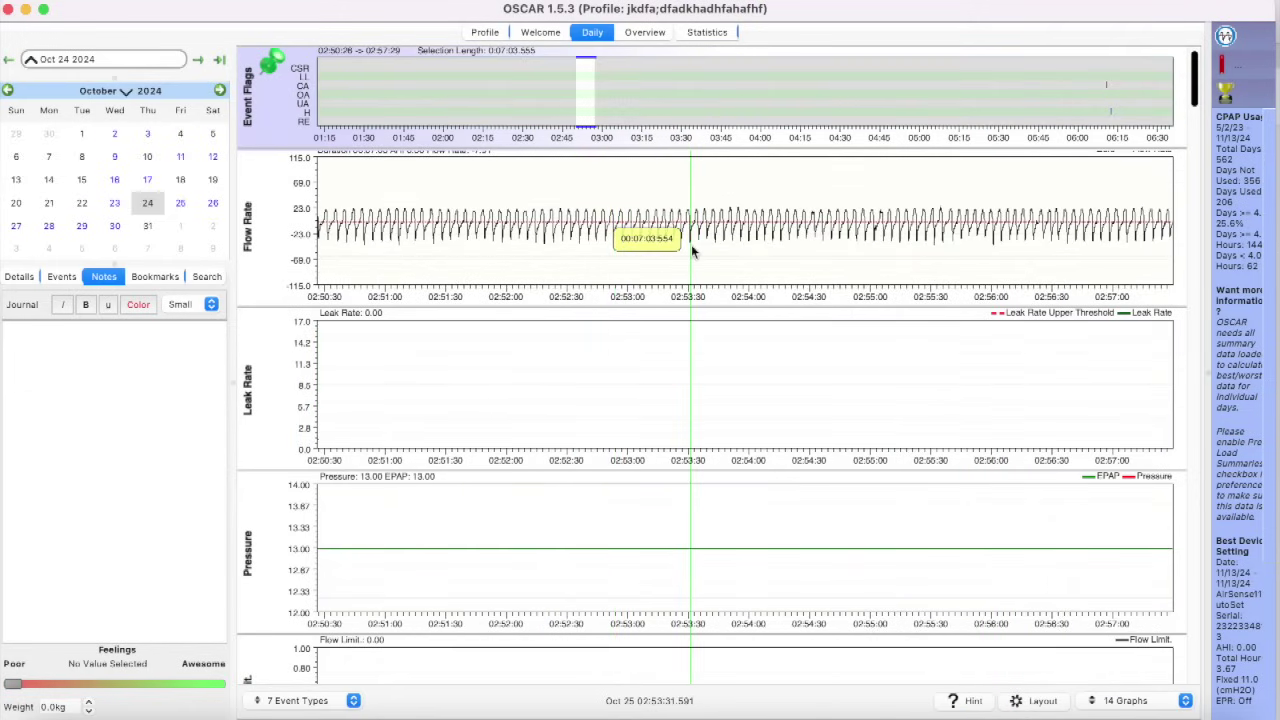